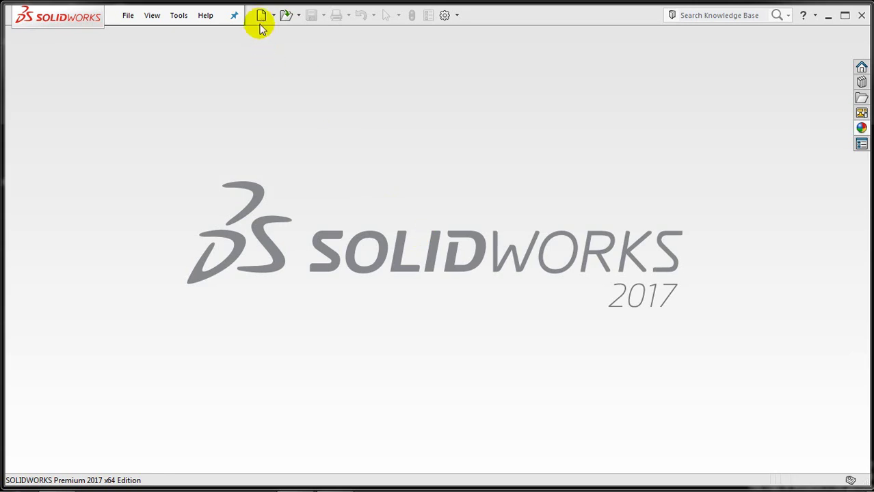
- Create a new part and start a revolved surface sketch on the Front Plane
{"action": "left_click", "coordinate": [492, 328]}
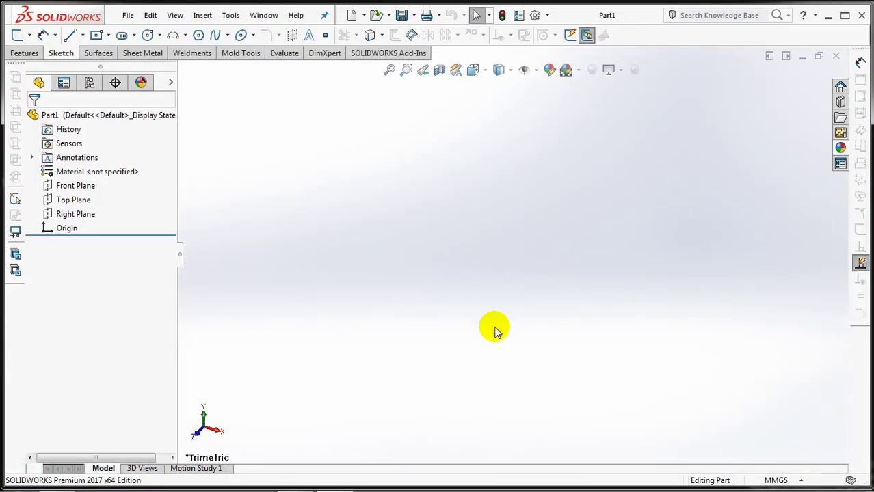
{"action": "left_click", "coordinate": [97, 54]}
{"action": "left_click", "coordinate": [33, 34]}
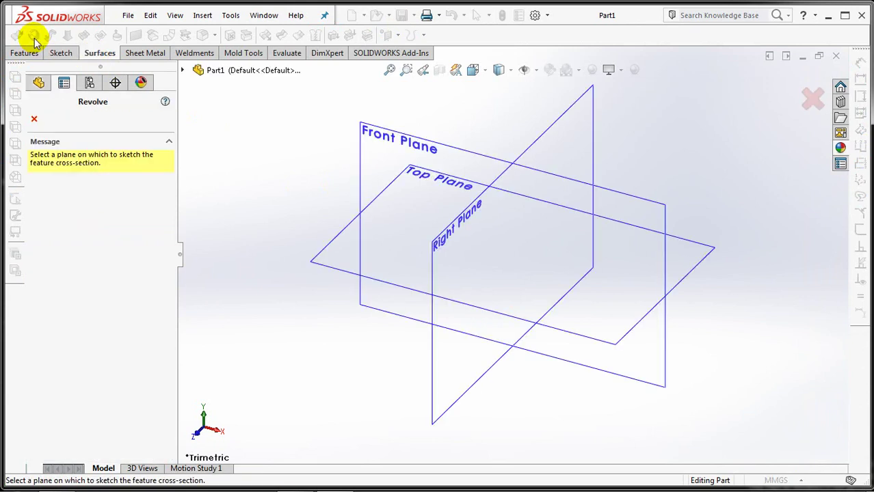
{"action": "left_click", "coordinate": [384, 140]}
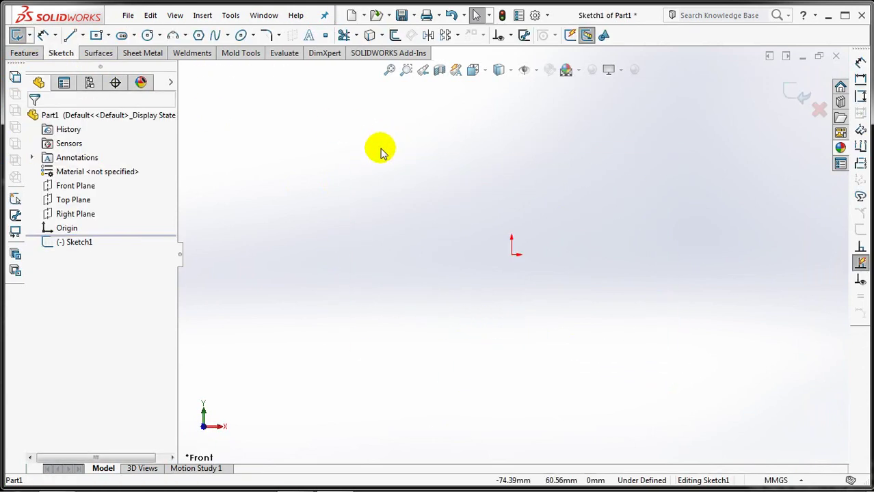
- Draw the four-line open wall profile from the origin up to the rim
{"action": "left_click", "coordinate": [70, 35]}
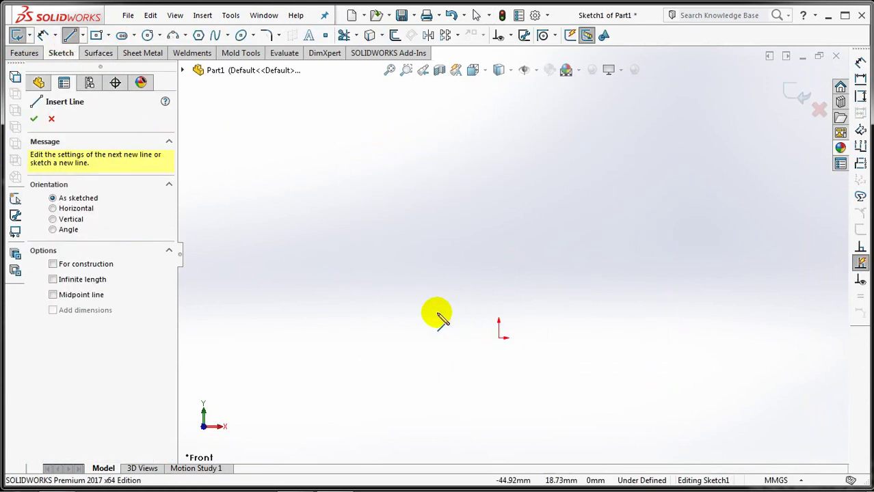
{"action": "left_click", "coordinate": [499, 337]}
{"action": "left_click", "coordinate": [408, 338]}
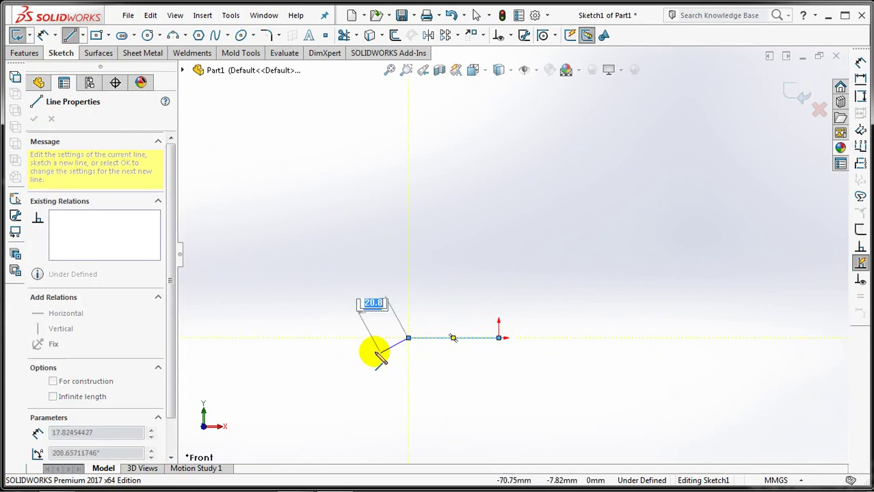
{"action": "left_click", "coordinate": [377, 352]}
{"action": "left_click", "coordinate": [321, 351]}
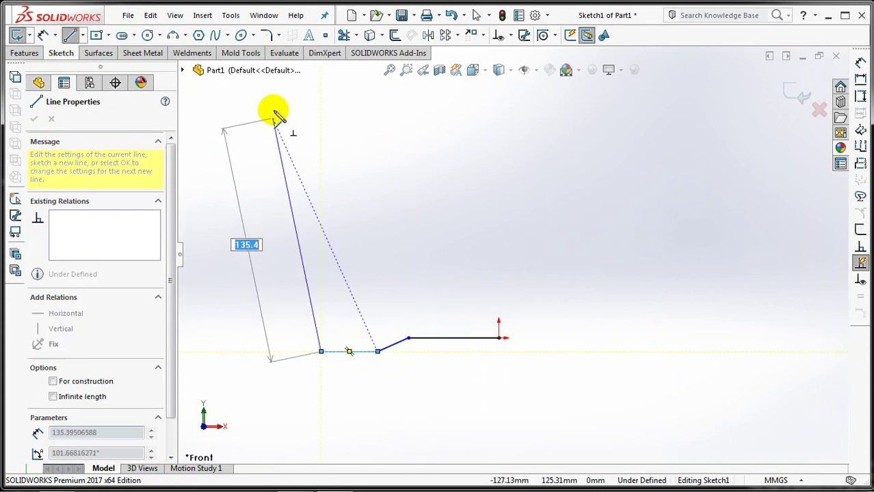
{"action": "left_click", "coordinate": [273, 108]}
{"action": "key", "text": "Escape"}
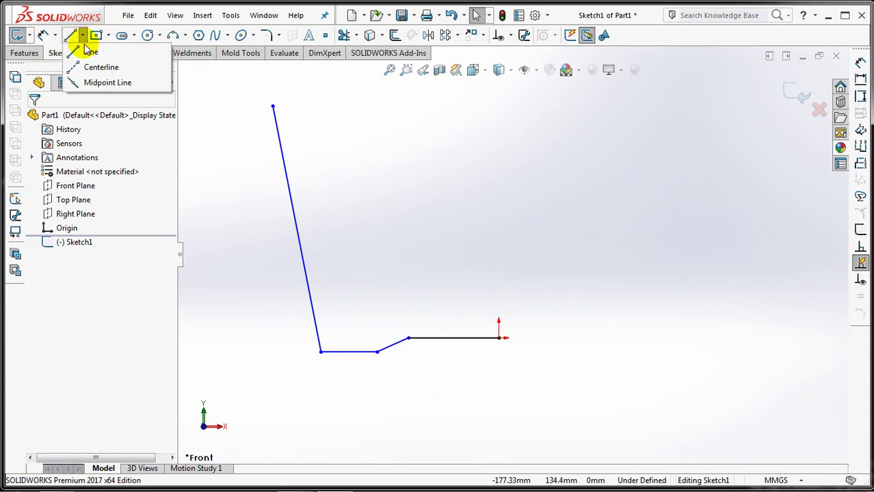
- Add a vertical centreline rising from the origin
{"action": "left_click", "coordinate": [73, 34]}
{"action": "left_click", "coordinate": [499, 337]}
{"action": "left_click", "coordinate": [499, 100]}
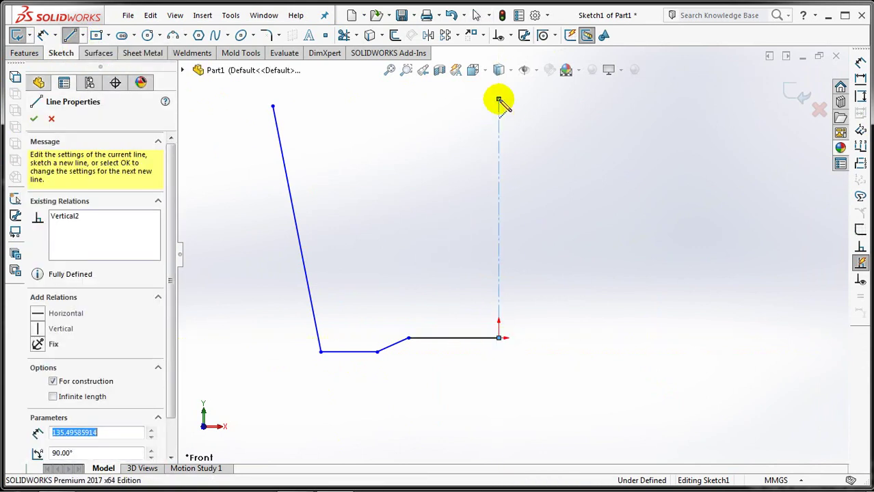
{"action": "right_click", "coordinate": [509, 108]}
{"action": "left_click", "coordinate": [539, 124]}
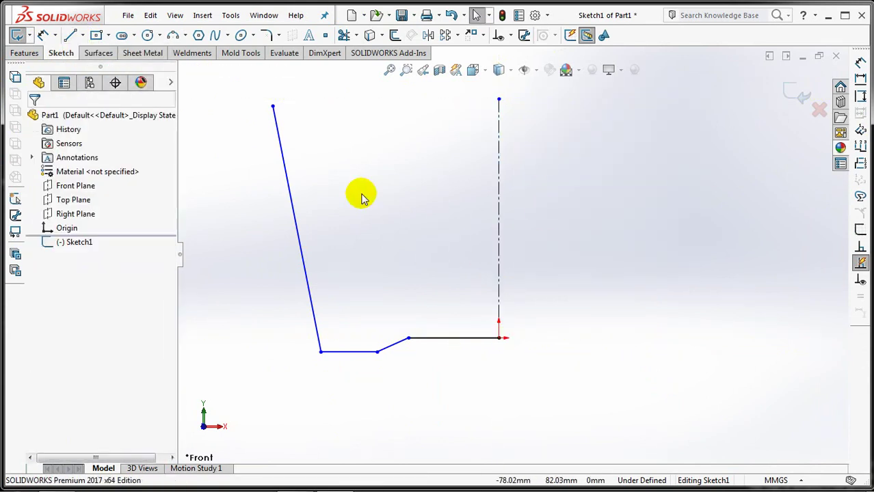
{"action": "left_click", "coordinate": [42, 34]}
- Dimension the profile height to 93 mm and the rim diameter to 220 mm
{"action": "left_click", "coordinate": [347, 352]}
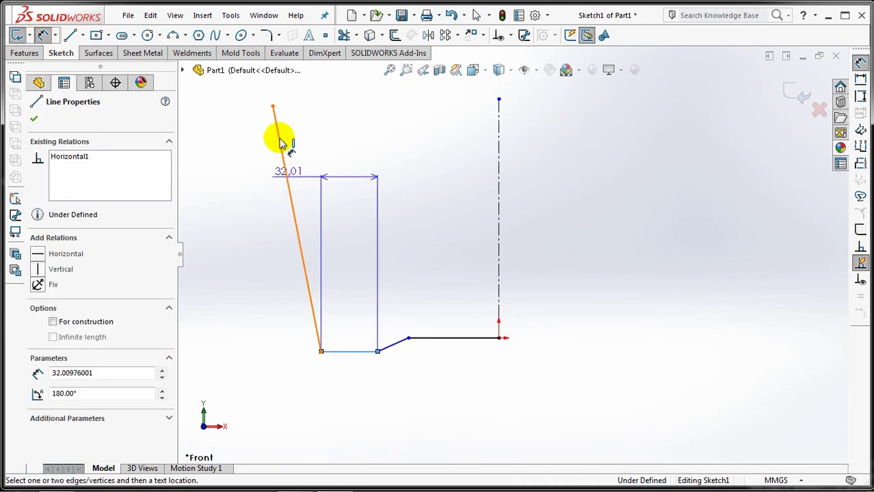
{"action": "left_click", "coordinate": [272, 107]}
{"action": "left_click", "coordinate": [219, 196]}
{"action": "type", "text": "93"}
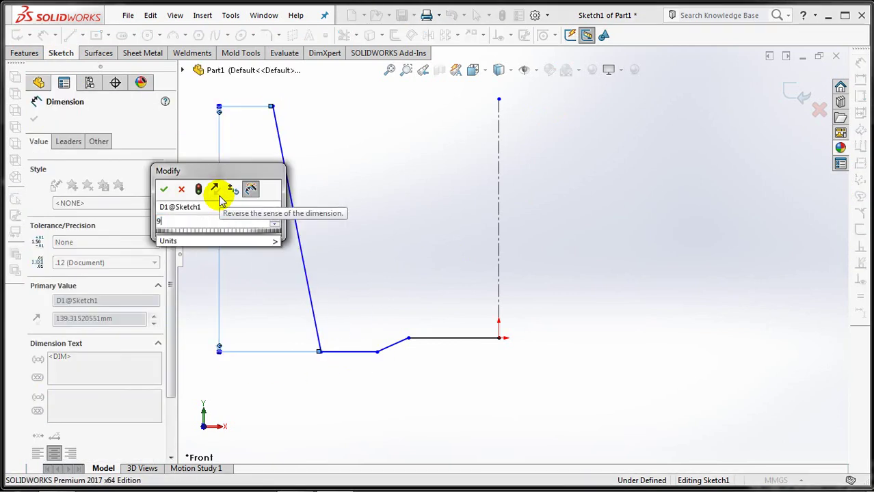
{"action": "left_click", "coordinate": [164, 189]}
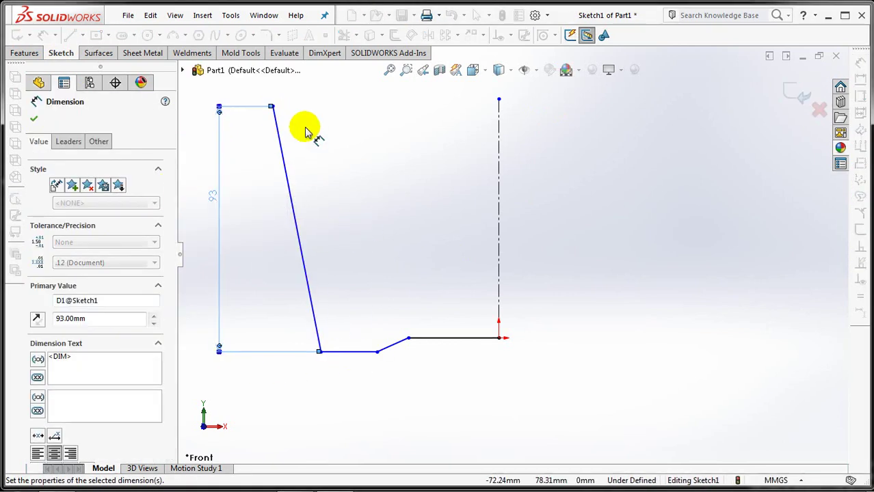
{"action": "left_click", "coordinate": [272, 107]}
{"action": "left_click", "coordinate": [500, 166]}
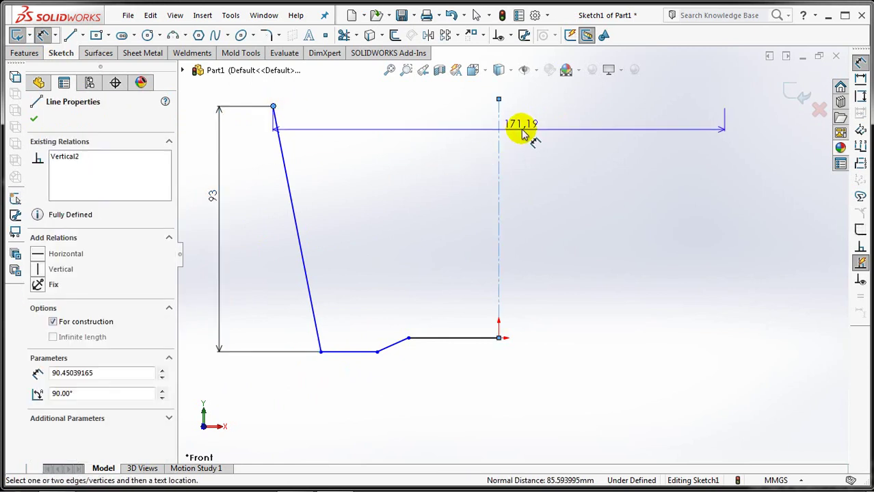
{"action": "scroll", "coordinate": [528, 139], "scroll_direction": "up", "scroll_amount": 2}
{"action": "left_click", "coordinate": [526, 189]}
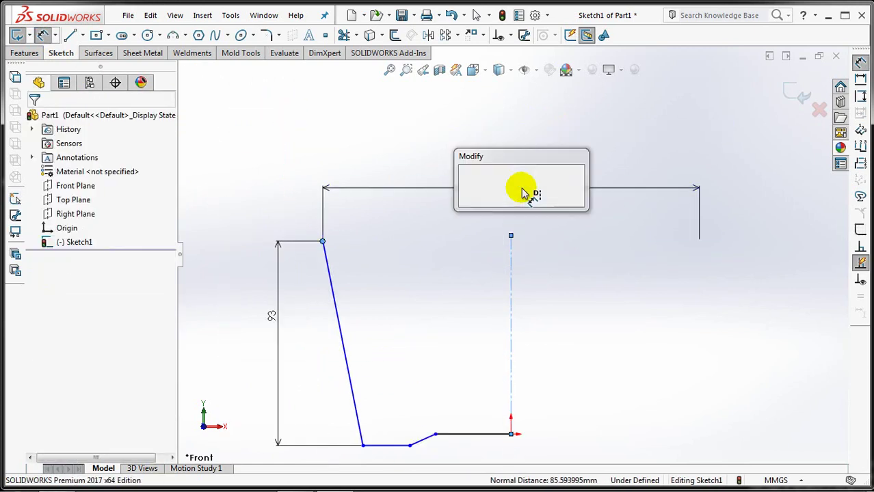
{"action": "type", "text": "220"}
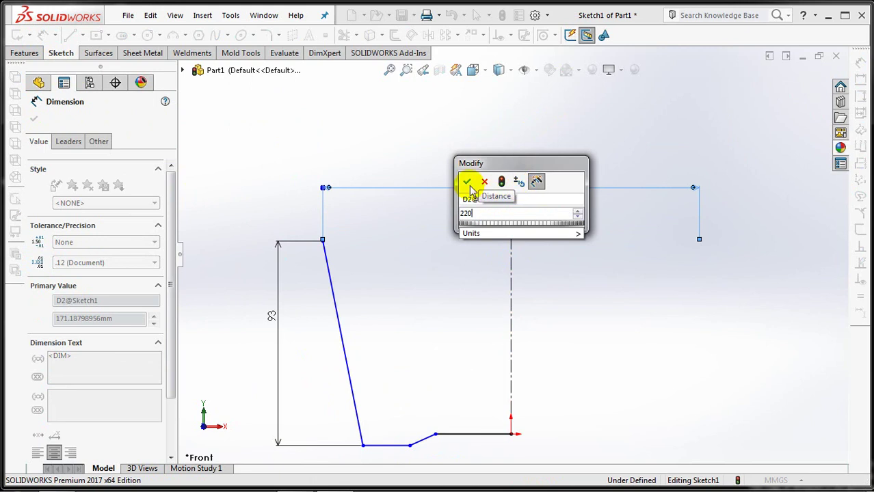
{"action": "left_click", "coordinate": [467, 182]}
{"action": "middle_click_drag", "start_coordinate": [463, 252], "coordinate": [467, 198], "text": "ctrl"}
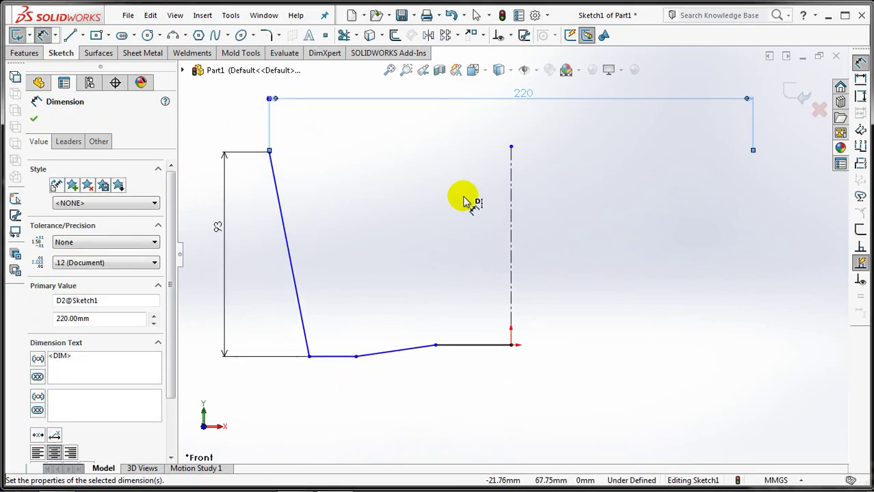
- Set the base slope angle to 5° and the wall angle to 10°
{"action": "left_click", "coordinate": [424, 349]}
{"action": "left_click", "coordinate": [472, 345]}
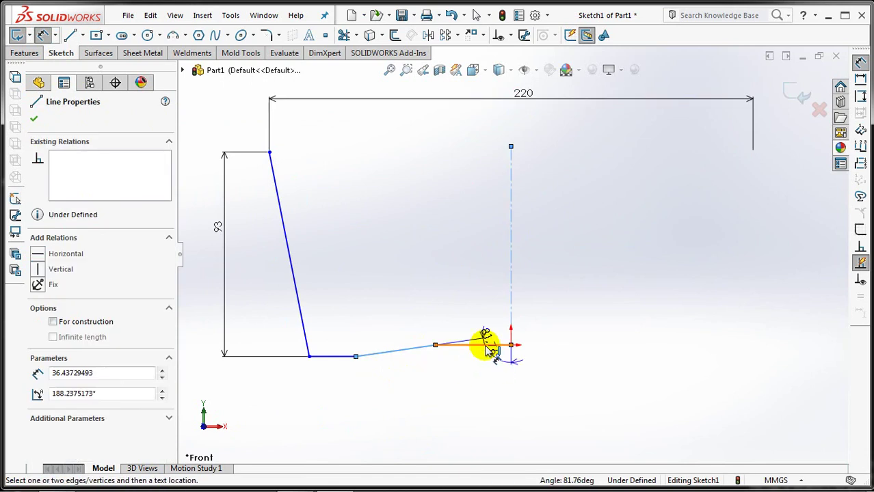
{"action": "left_click", "coordinate": [565, 335]}
{"action": "type", "text": "5"}
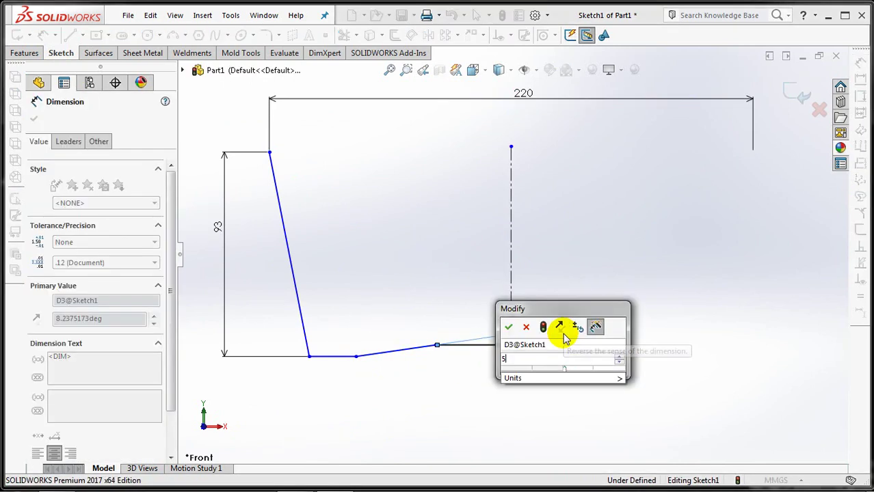
{"action": "left_click", "coordinate": [509, 330]}
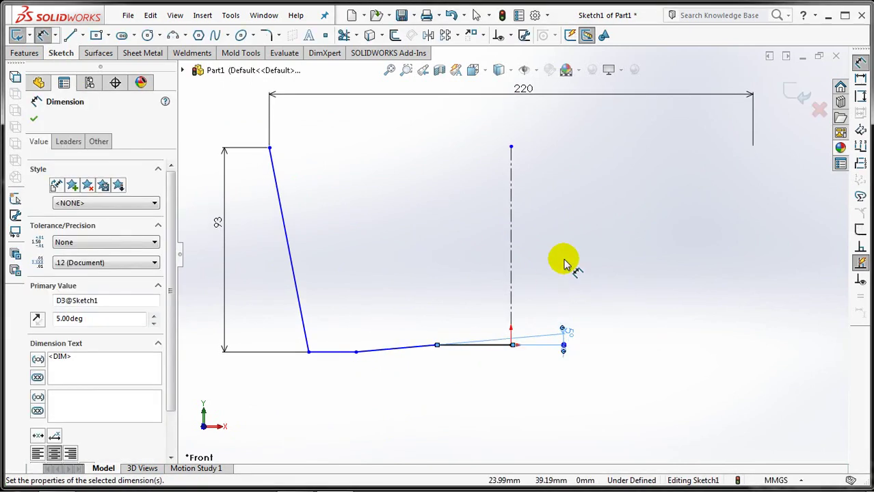
{"action": "left_click", "coordinate": [511, 278]}
{"action": "left_click", "coordinate": [295, 281]}
{"action": "left_click", "coordinate": [400, 228]}
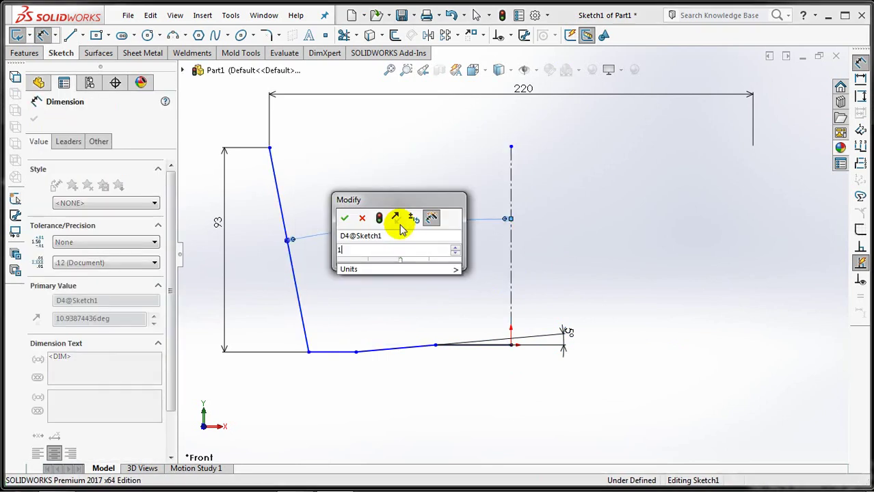
{"action": "type", "text": "10"}
{"action": "left_click", "coordinate": [346, 219]}
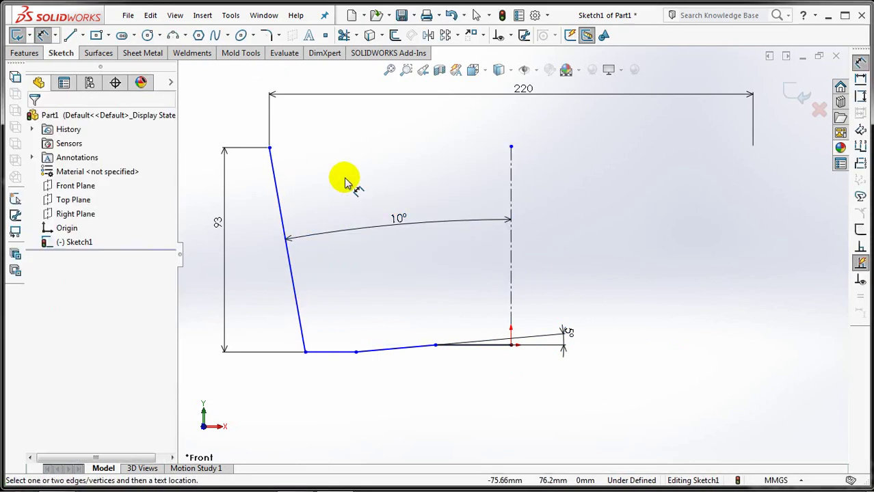
- Dimension the bottom width to 138 mm and the sloped segment width to 106 mm
{"action": "left_click", "coordinate": [356, 351]}
{"action": "left_click", "coordinate": [511, 348]}
{"action": "left_click", "coordinate": [517, 410]}
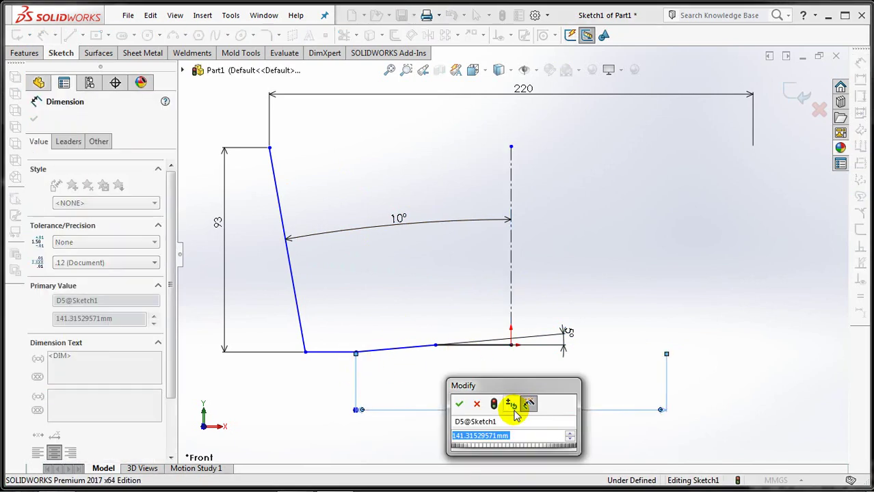
{"action": "type", "text": "138"}
{"action": "left_click", "coordinate": [458, 404]}
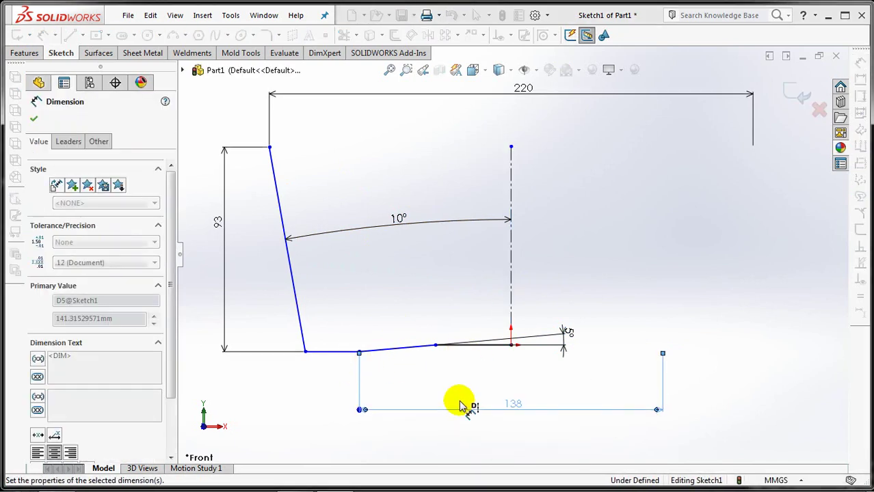
{"action": "left_click", "coordinate": [511, 307]}
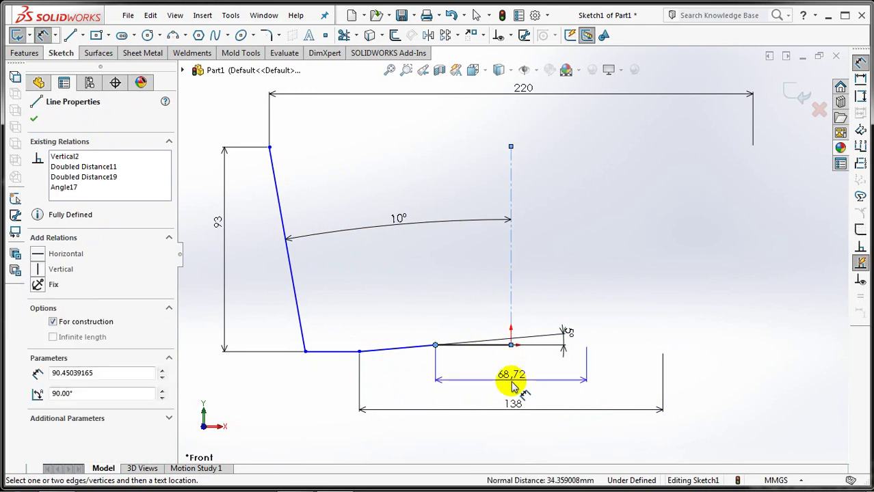
{"action": "left_click", "coordinate": [510, 383]}
{"action": "type", "text": "106"}
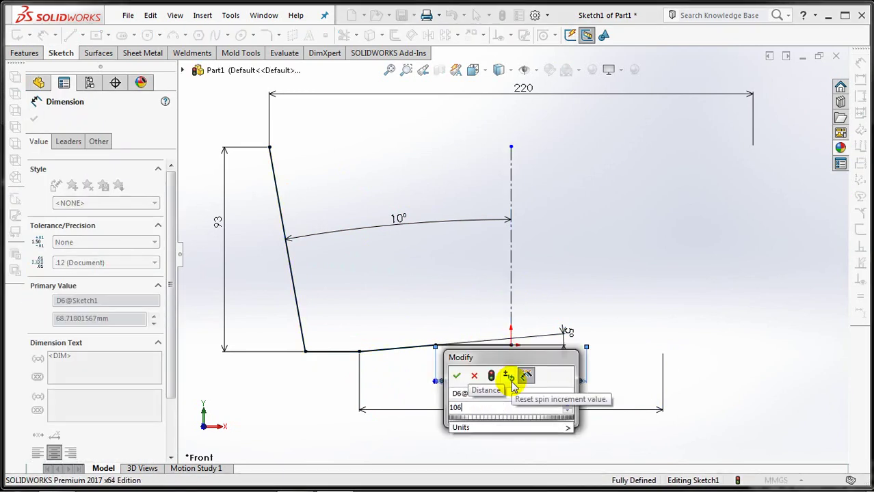
{"action": "left_click", "coordinate": [456, 376]}
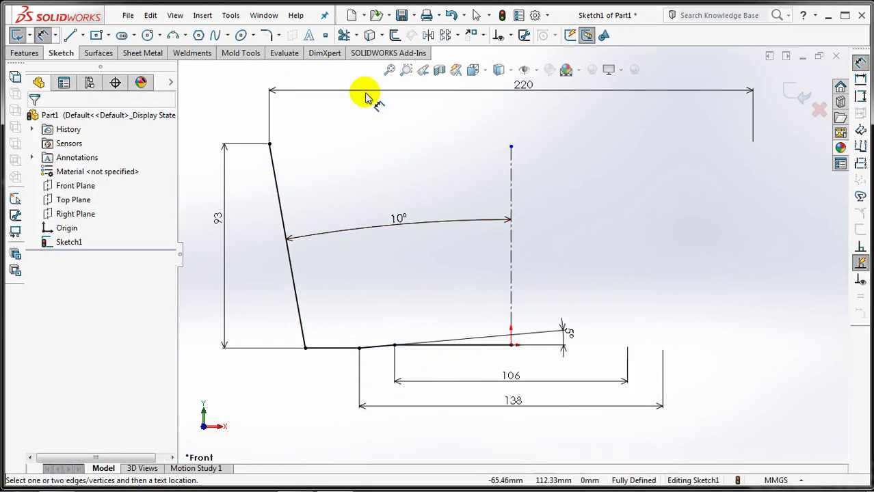
{"action": "left_click", "coordinate": [266, 35]}
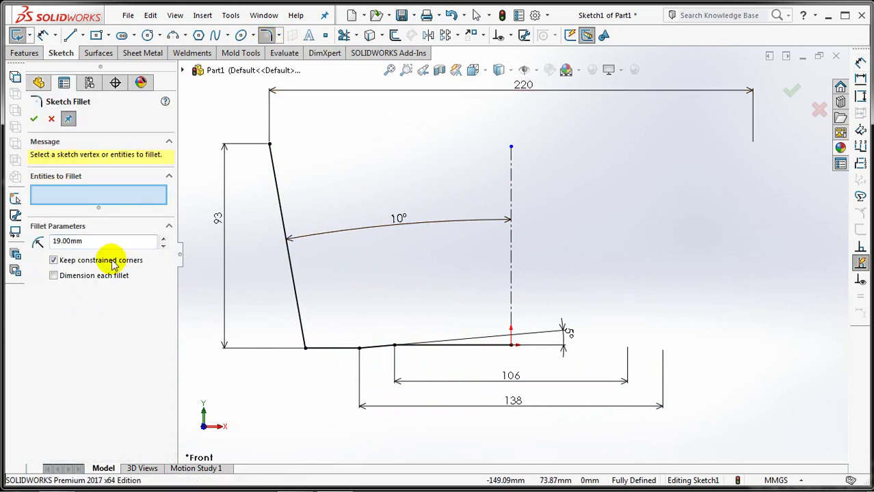
- Round the bottom-left profile corner with a 19 mm sketch fillet
{"action": "left_click", "coordinate": [303, 350]}
{"action": "left_click", "coordinate": [34, 120]}
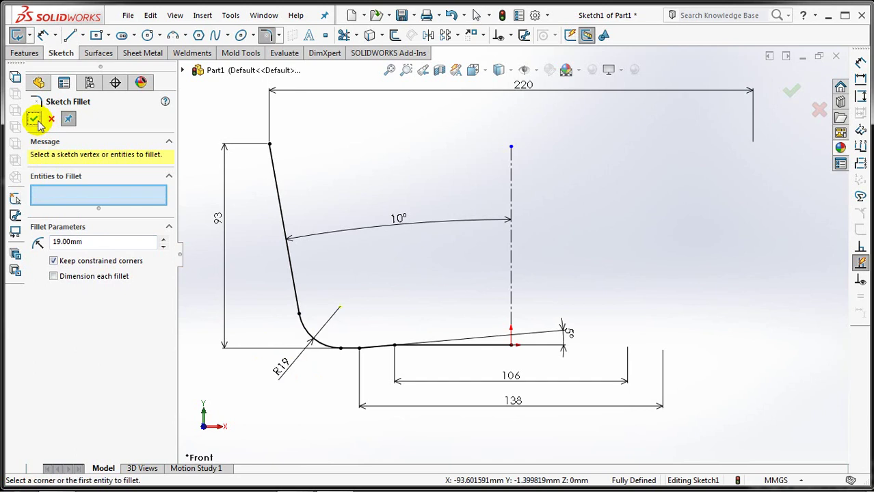
{"action": "left_click", "coordinate": [33, 119]}
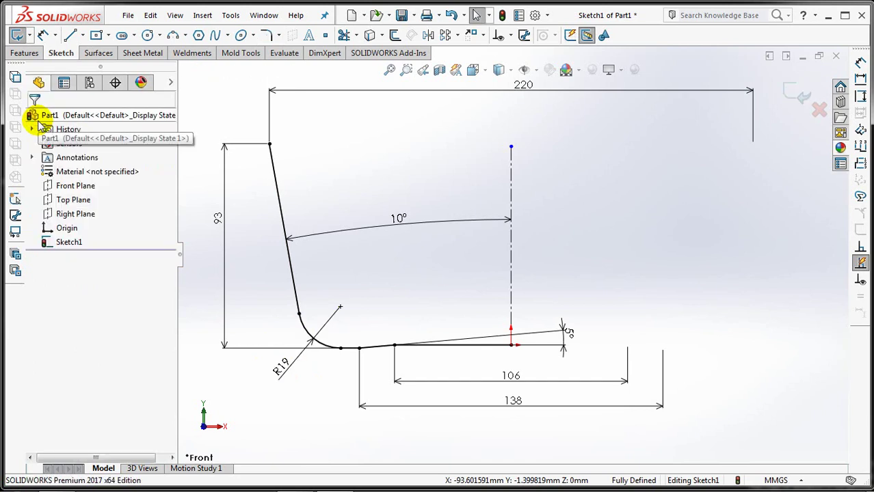
- Revolve the profile into a 12° surface, mid-plane about the sketch plane
{"action": "left_click", "coordinate": [797, 100]}
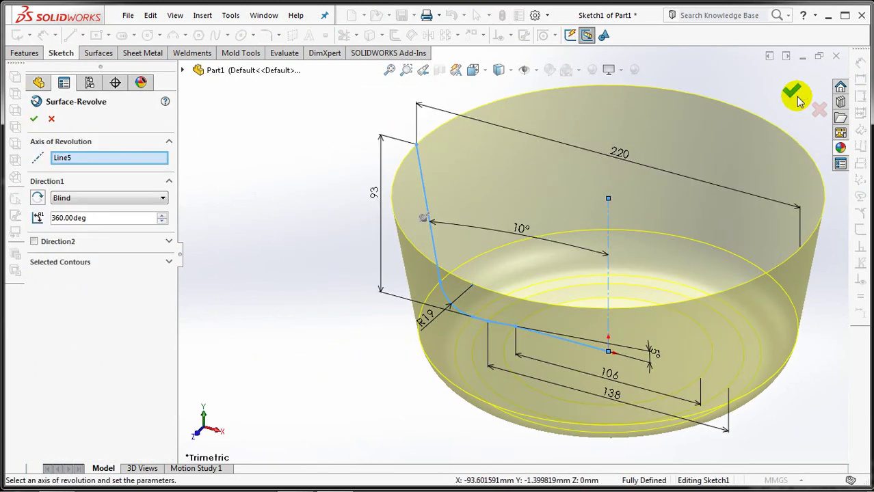
{"action": "left_click", "coordinate": [99, 198]}
{"action": "left_click", "coordinate": [96, 239]}
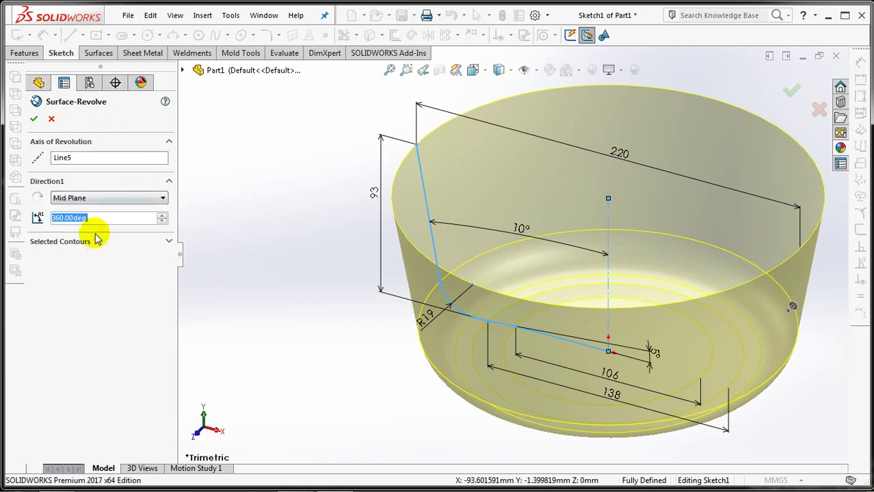
{"action": "type", "text": "/"}
{"action": "double_click", "coordinate": [99, 218]}
{"action": "type", "text": "12"}
{"action": "key", "text": "Return"}
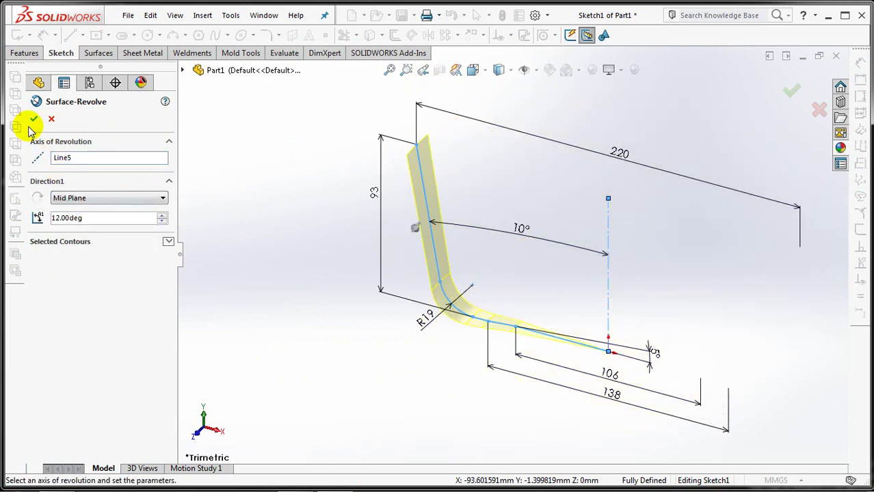
{"action": "left_click", "coordinate": [33, 119]}
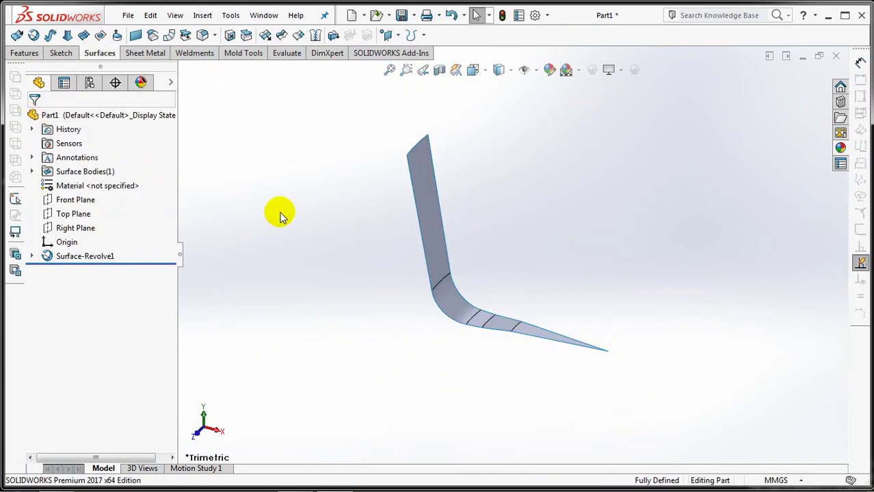
- Start a Right Plane sketch and draw the upper half-hexagon zigzag across the strip
{"action": "left_click", "coordinate": [62, 227]}
{"action": "left_click", "coordinate": [66, 207]}
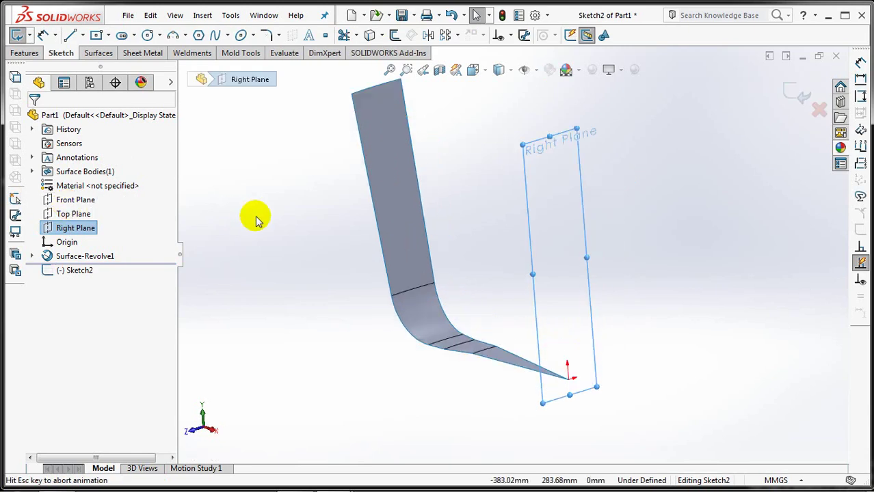
{"action": "left_click", "coordinate": [70, 35]}
{"action": "left_click", "coordinate": [501, 116]}
{"action": "left_click", "coordinate": [501, 171]}
{"action": "left_click", "coordinate": [542, 192]}
{"action": "left_click", "coordinate": [541, 225]}
{"action": "left_click", "coordinate": [501, 253]}
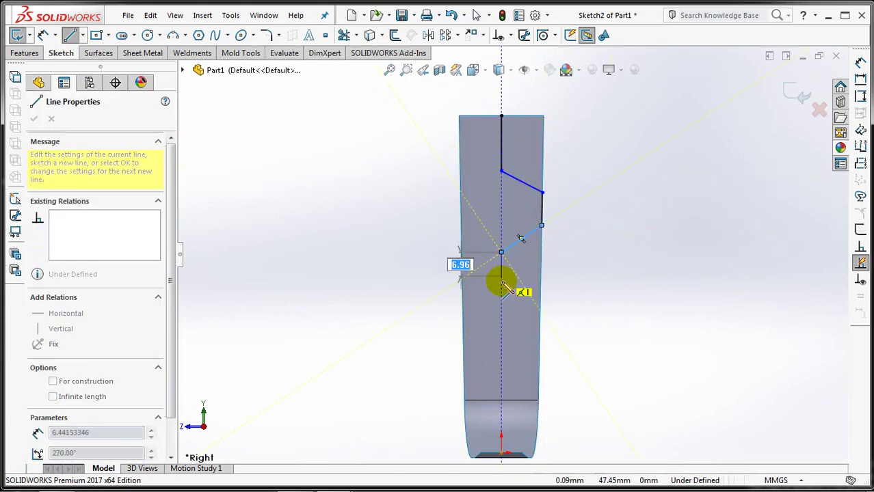
- Draw the lower half-hexagon zigzag down to the bottom of the strip
{"action": "left_click", "coordinate": [501, 287]}
{"action": "left_click", "coordinate": [540, 309]}
{"action": "left_click", "coordinate": [539, 342]}
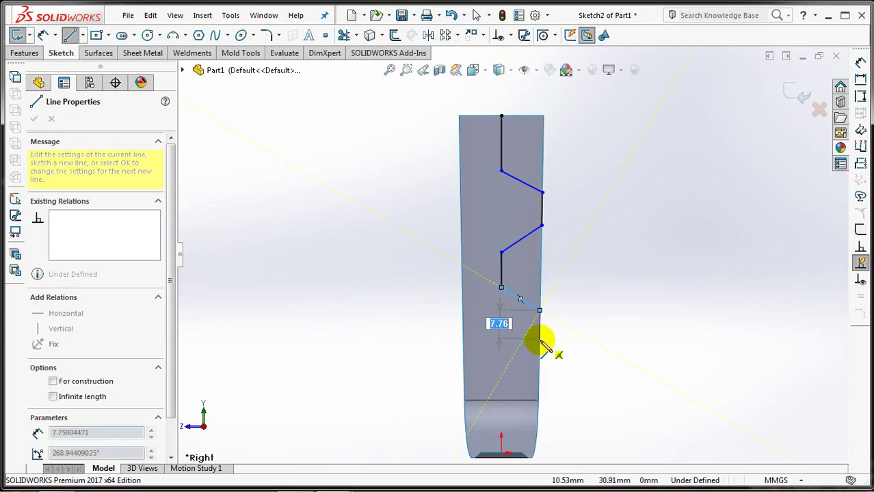
{"action": "left_click", "coordinate": [501, 368]}
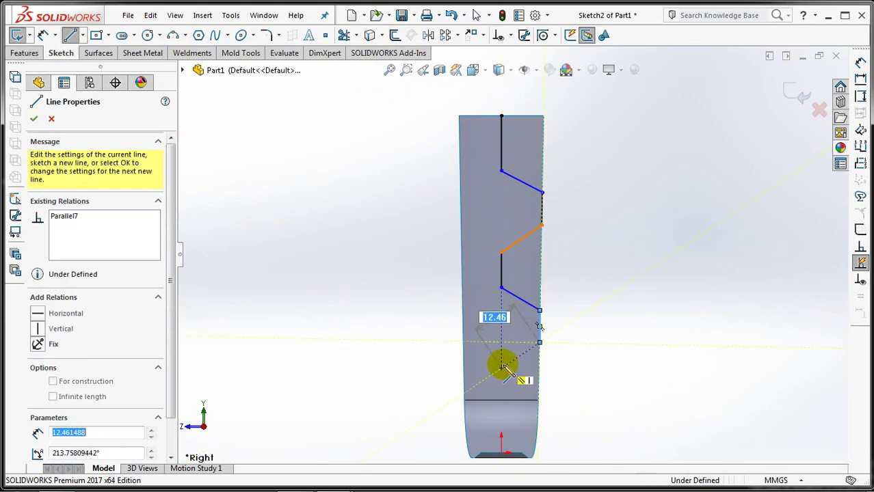
{"action": "left_click", "coordinate": [501, 400]}
{"action": "right_click", "coordinate": [569, 327]}
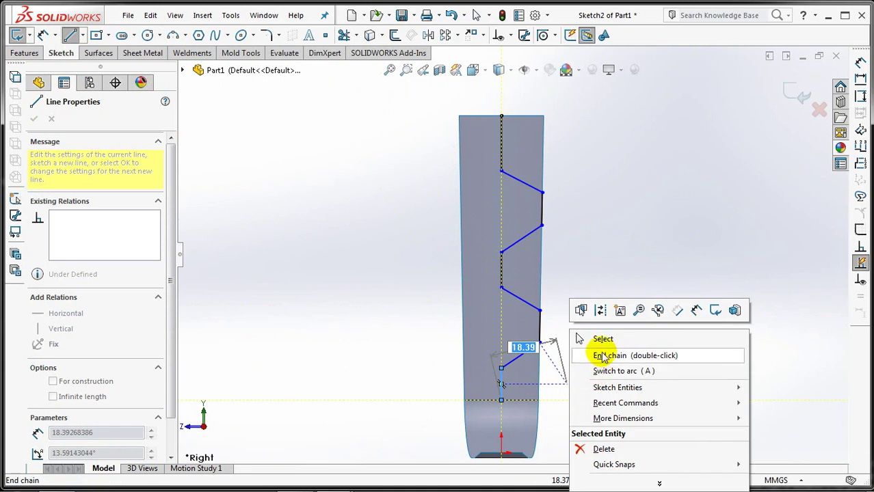
{"action": "left_click", "coordinate": [596, 339]}
- Add vertical centerlines between the upper and lower zigzag points
{"action": "left_click", "coordinate": [83, 35]}
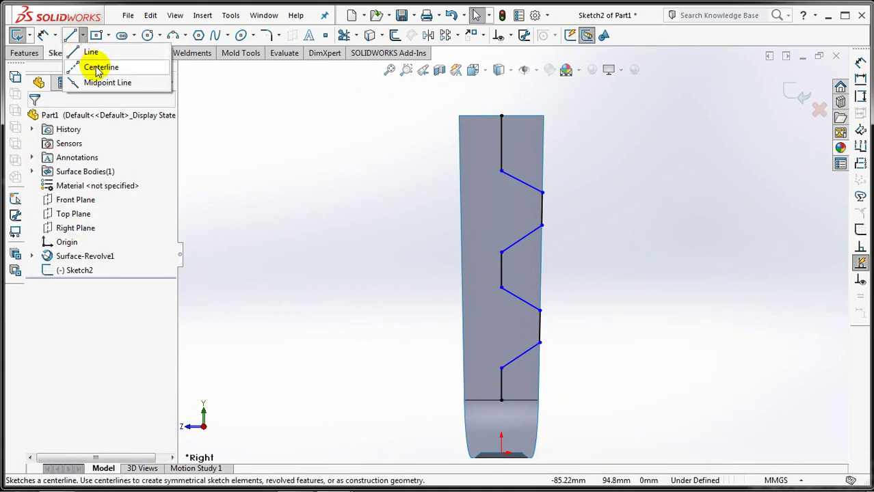
{"action": "left_click", "coordinate": [93, 65]}
{"action": "left_click", "coordinate": [501, 171]}
{"action": "left_click", "coordinate": [501, 253]}
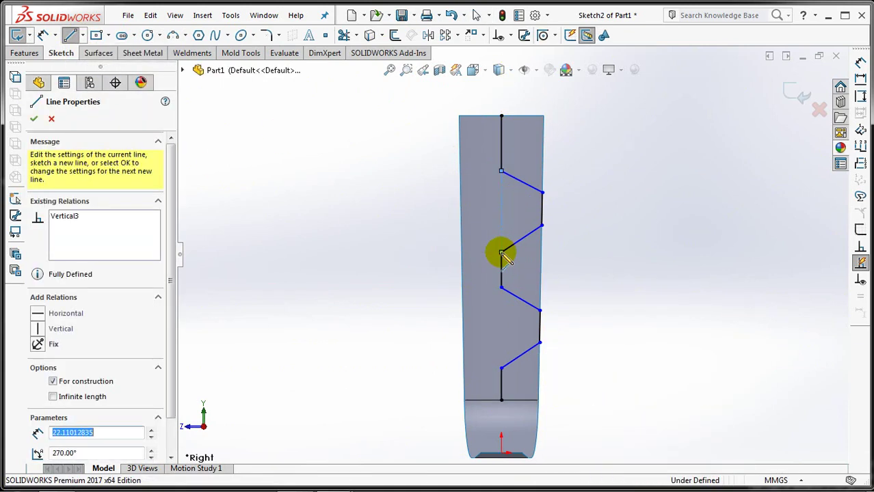
{"action": "left_click", "coordinate": [501, 288]}
{"action": "left_click", "coordinate": [501, 368]}
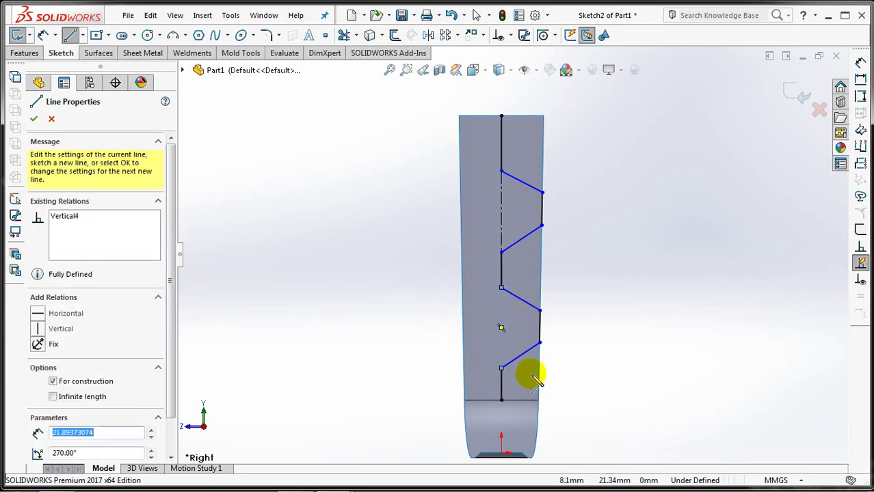
- Draw two construction lines from the centerline out to the strip edge
{"action": "left_click", "coordinate": [501, 212]}
{"action": "left_click", "coordinate": [541, 209]}
{"action": "key", "text": "Escape"}
{"action": "left_click", "coordinate": [501, 328]}
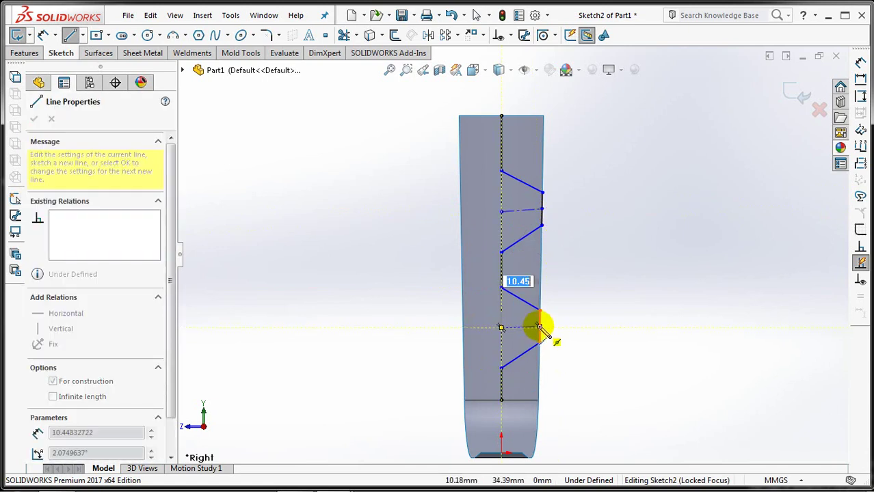
{"action": "left_click", "coordinate": [540, 328]}
{"action": "key", "text": "Escape"}
- Make the upper and lower construction lines horizontal
{"action": "right_click", "coordinate": [555, 339]}
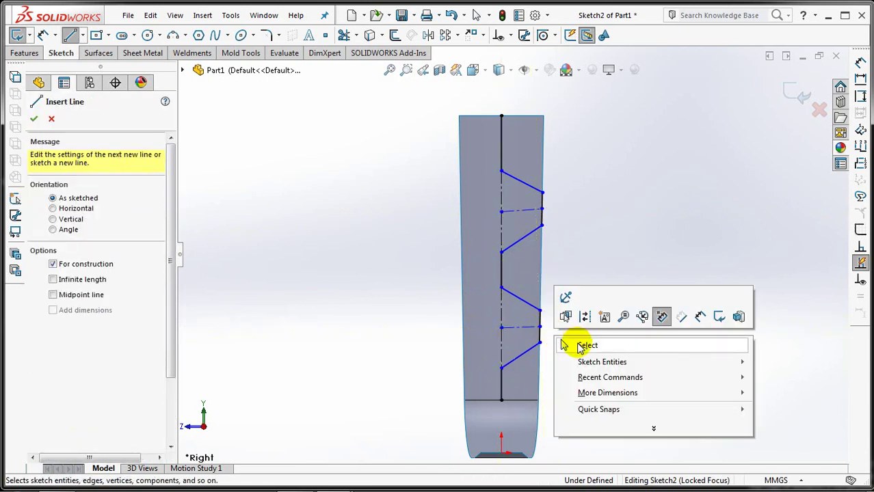
{"action": "left_click", "coordinate": [565, 342]}
{"action": "left_click", "coordinate": [525, 210]}
{"action": "left_click", "coordinate": [568, 154]}
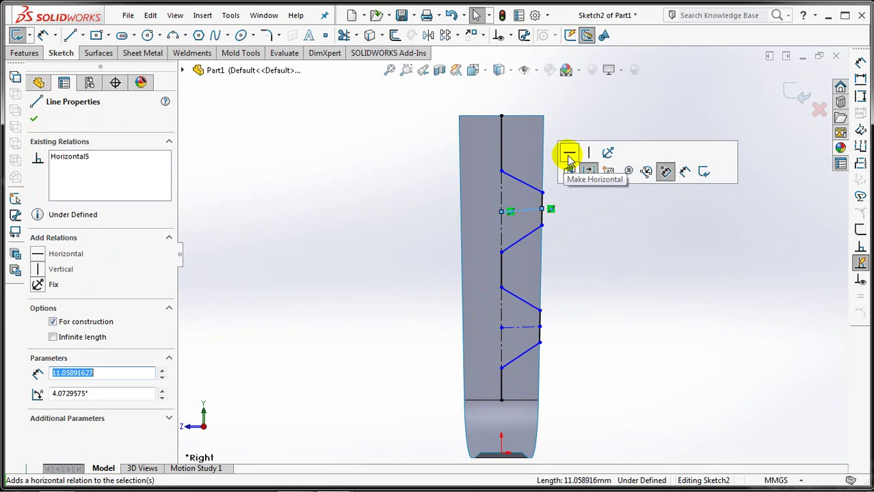
{"action": "left_click", "coordinate": [523, 327]}
{"action": "left_click", "coordinate": [566, 273]}
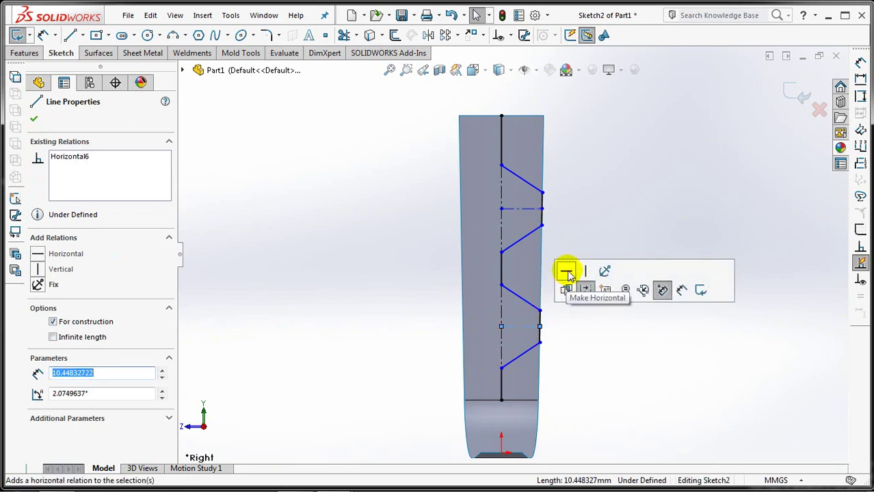
{"action": "left_click", "coordinate": [32, 122]}
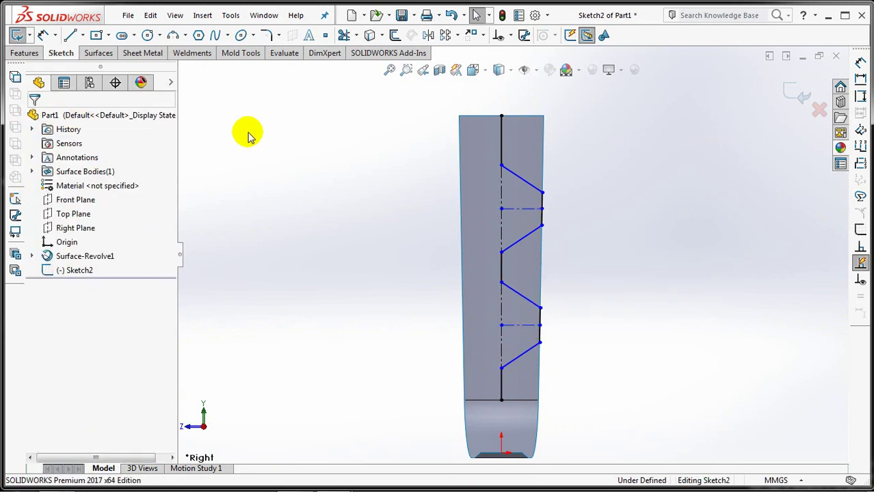
- Set the angle between the centre line and top diagonal to 60°
{"action": "left_click", "coordinate": [43, 35]}
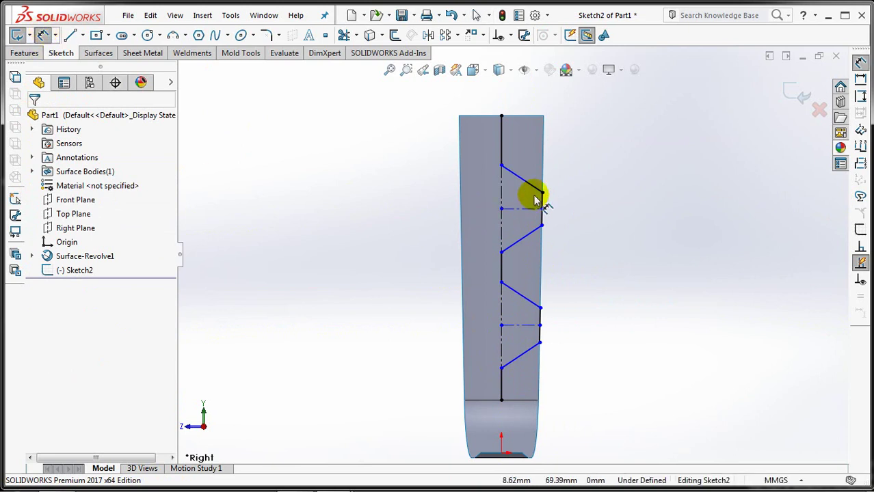
{"action": "left_click", "coordinate": [510, 190]}
{"action": "left_click", "coordinate": [522, 180]}
{"action": "left_click", "coordinate": [570, 247]}
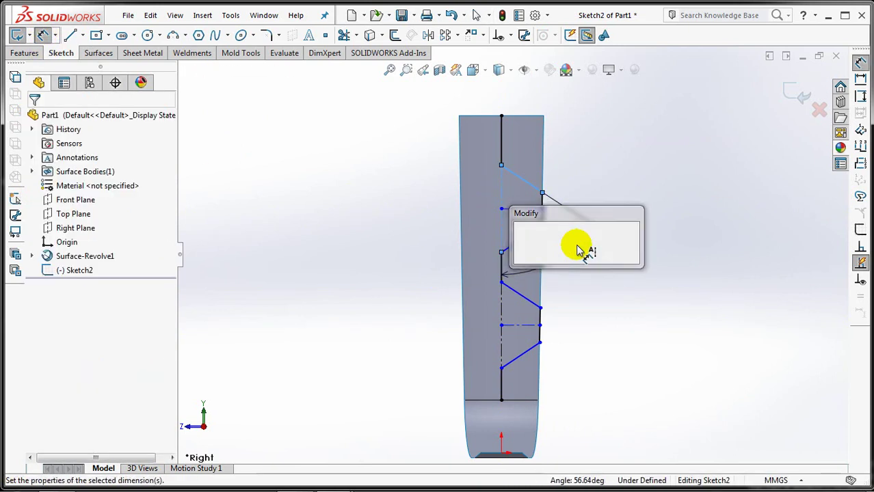
{"action": "type", "text": "60"}
{"action": "key", "text": "Return"}
{"action": "left_click", "coordinate": [633, 296]}
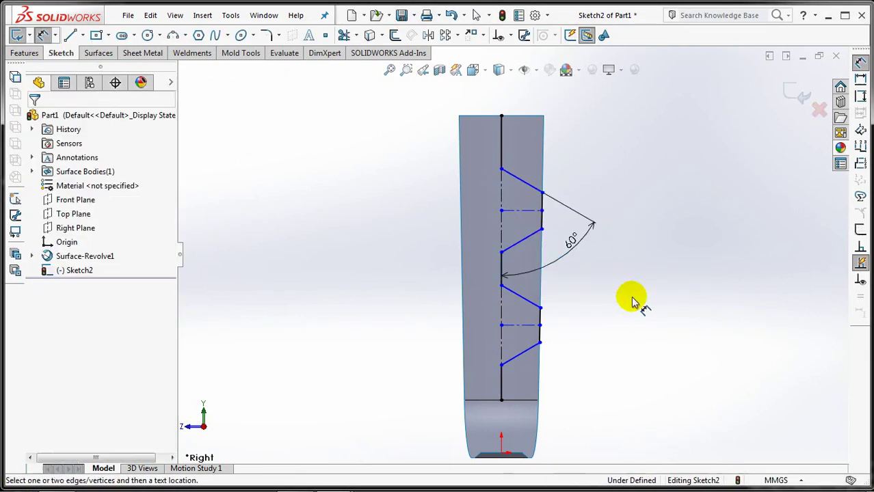
- Make the four zigzag diagonals equal in length
{"action": "left_click", "coordinate": [509, 37]}
{"action": "left_click", "coordinate": [527, 67]}
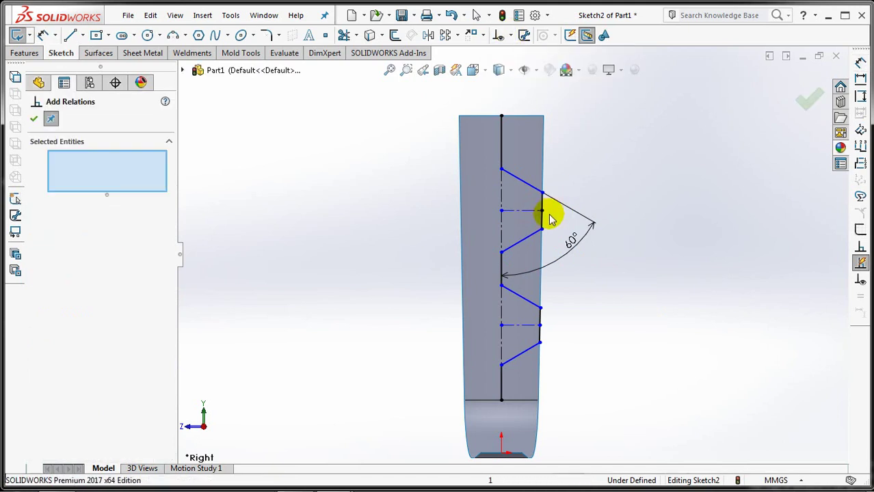
{"action": "left_click", "coordinate": [537, 231]}
{"action": "left_click", "coordinate": [523, 299]}
{"action": "left_click", "coordinate": [540, 327]}
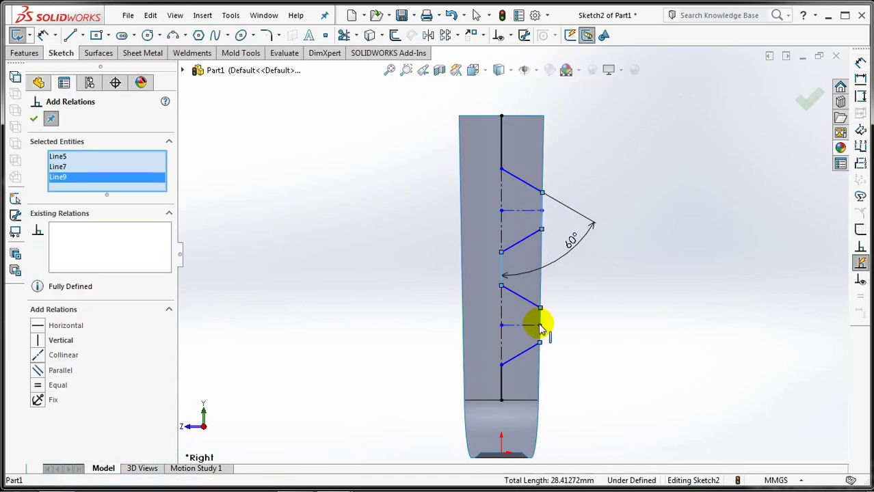
{"action": "left_click", "coordinate": [502, 385]}
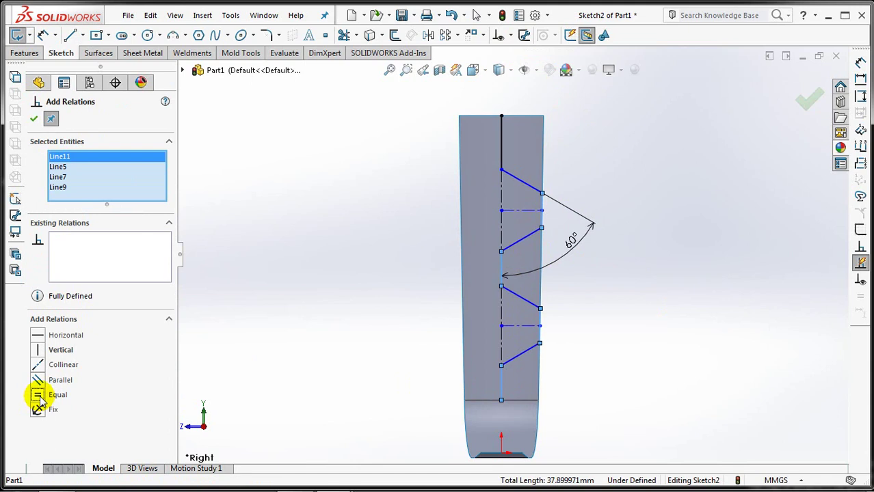
{"action": "left_click", "coordinate": [34, 119]}
- Dimension the top vertical segment to 13 mm
{"action": "left_click", "coordinate": [42, 35]}
{"action": "left_click", "coordinate": [501, 134]}
{"action": "left_click", "coordinate": [419, 146]}
{"action": "type", "text": "13"}
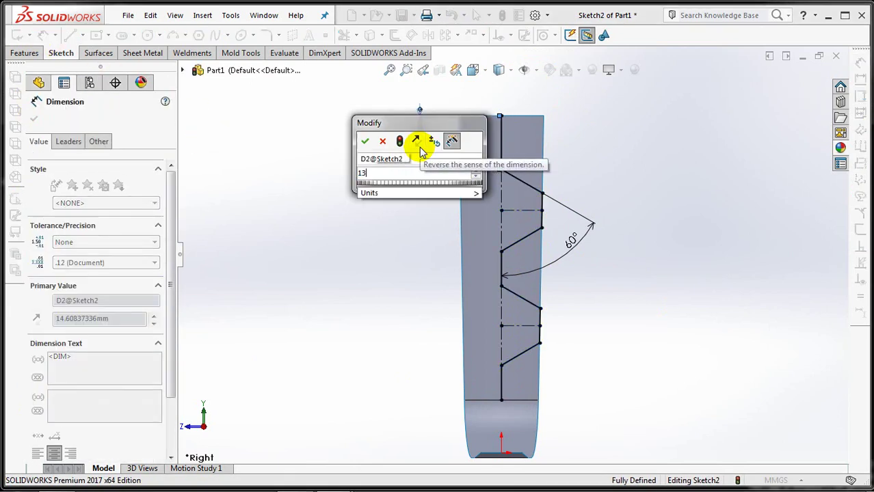
{"action": "left_click", "coordinate": [364, 141]}
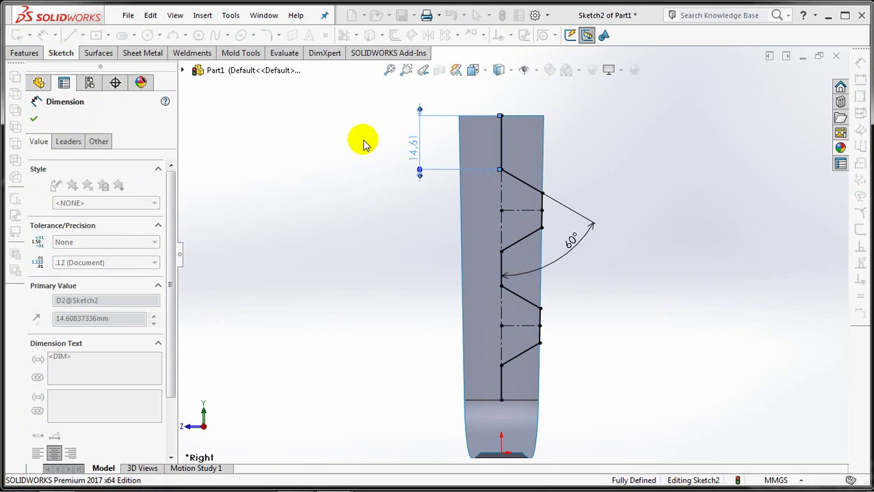
{"action": "left_click", "coordinate": [345, 171]}
{"action": "right_click", "coordinate": [320, 127]}
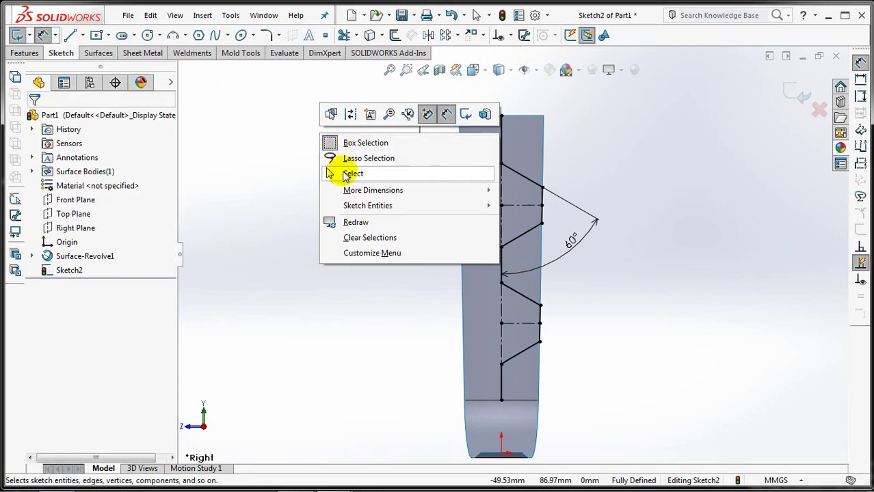
{"action": "left_click", "coordinate": [336, 172]}
- Mirror the six zigzag segments about the centreline to form two full hexagons
{"action": "left_click", "coordinate": [429, 36]}
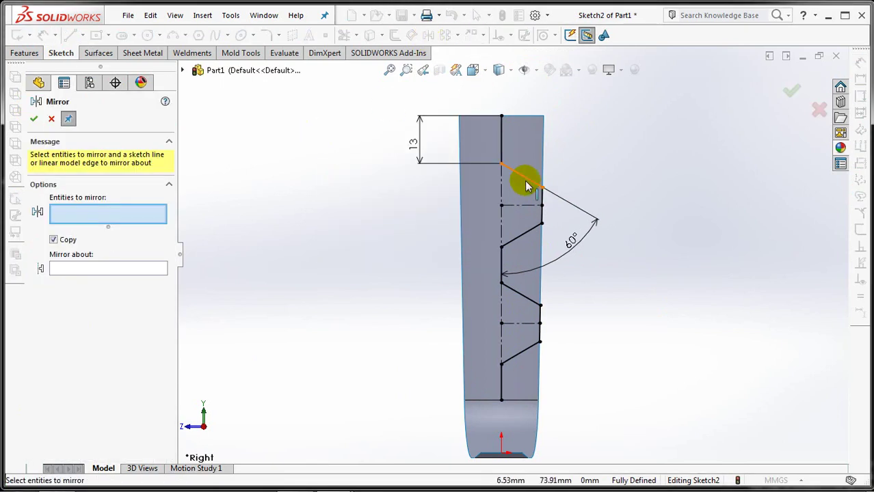
{"action": "left_click", "coordinate": [542, 199]}
{"action": "left_click", "coordinate": [542, 205]}
{"action": "left_click", "coordinate": [523, 234]}
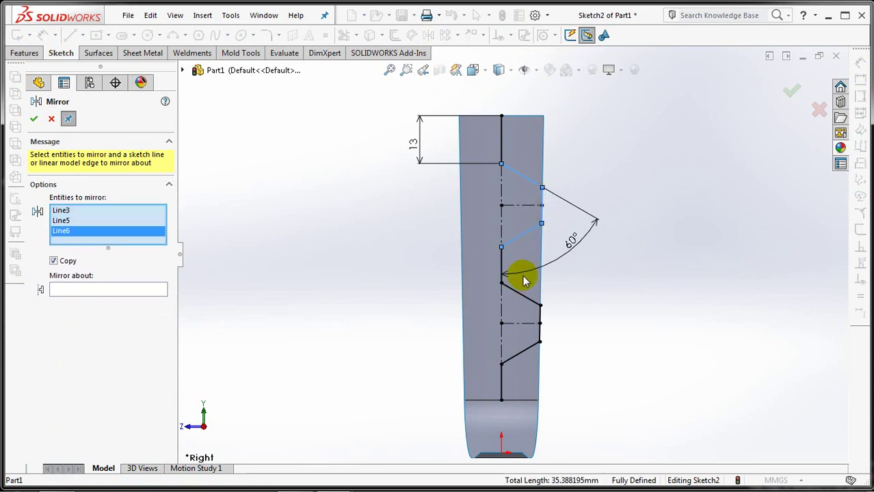
{"action": "left_click", "coordinate": [528, 303]}
{"action": "left_click", "coordinate": [540, 334]}
{"action": "left_click", "coordinate": [528, 348]}
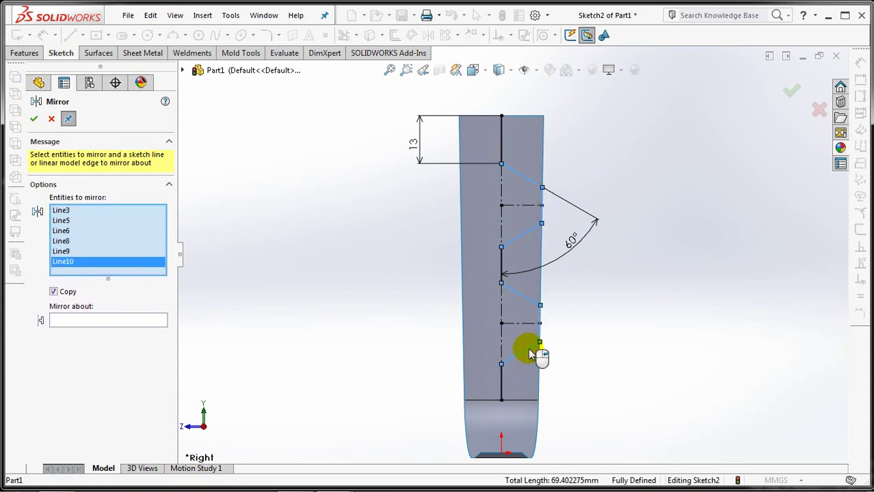
{"action": "left_click", "coordinate": [129, 320]}
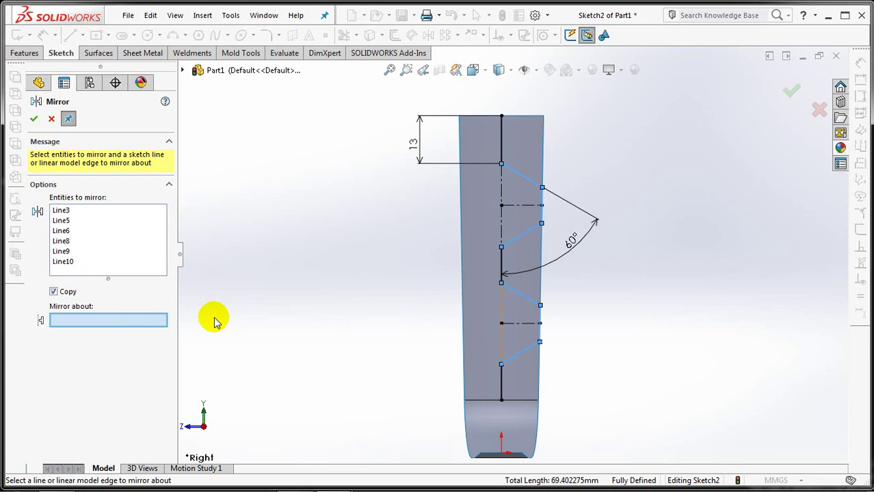
{"action": "left_click", "coordinate": [501, 200]}
{"action": "right_click", "coordinate": [500, 196]}
{"action": "left_click", "coordinate": [791, 89]}
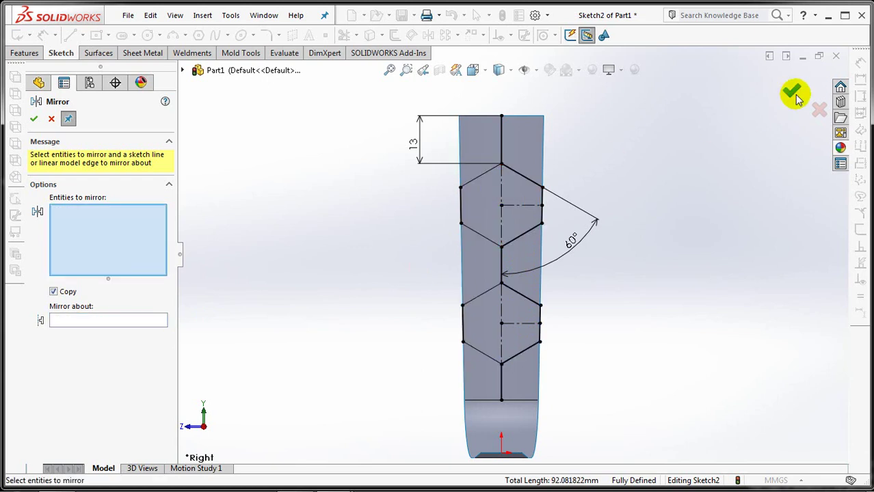
{"action": "left_click", "coordinate": [395, 36]}
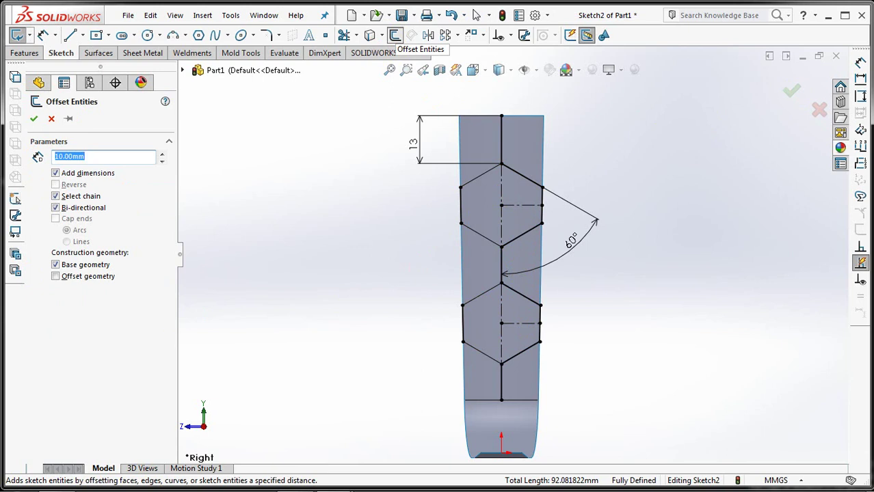
- Offset the hexagon chain 1.75 mm both ways, converting the originals to construction geometry
{"action": "left_click", "coordinate": [51, 118]}
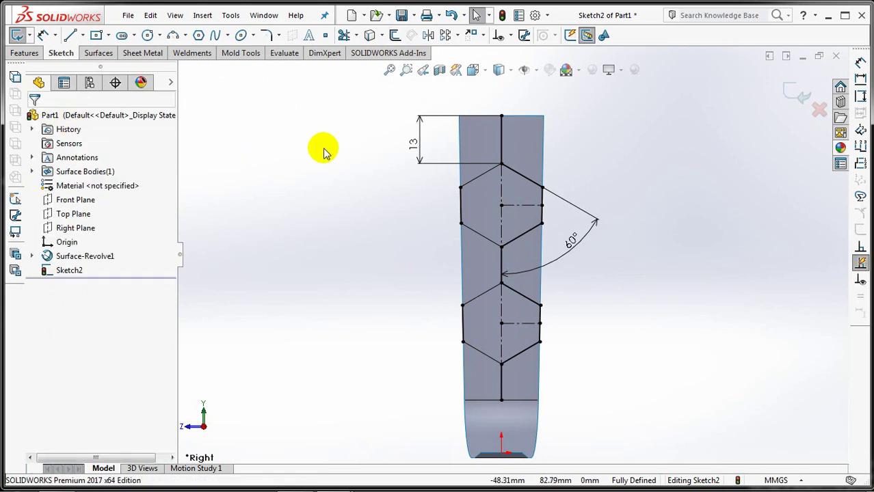
{"action": "left_click", "coordinate": [394, 36]}
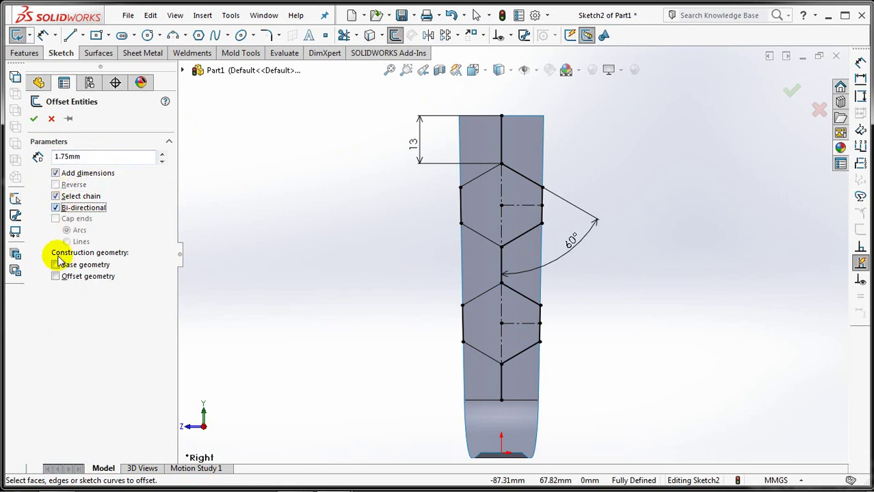
{"action": "left_click", "coordinate": [519, 167]}
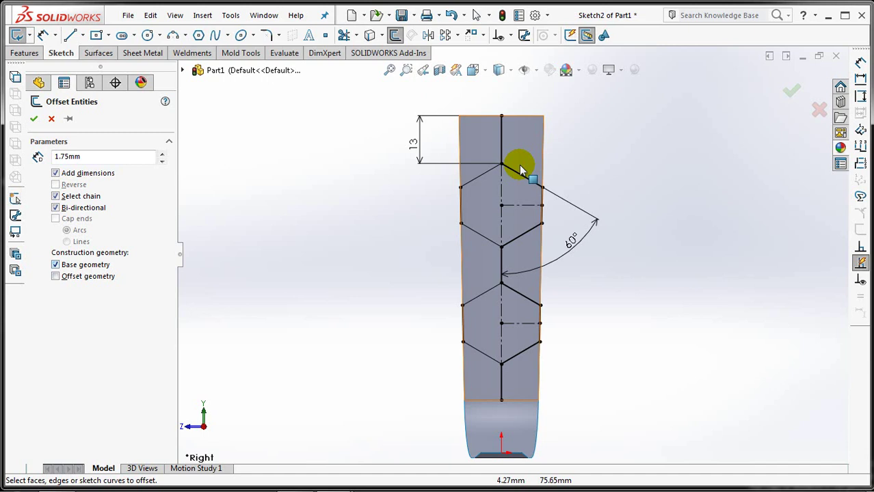
{"action": "left_click", "coordinate": [502, 133]}
{"action": "left_click", "coordinate": [503, 269]}
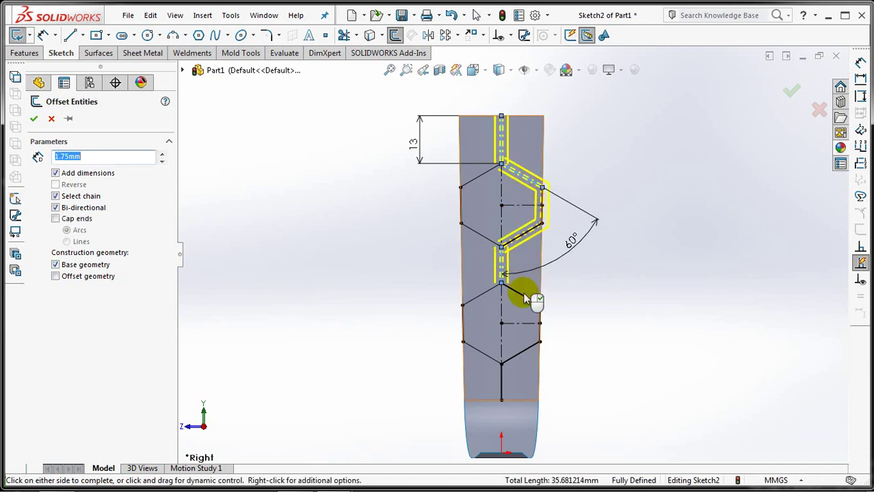
{"action": "left_click", "coordinate": [500, 387]}
{"action": "left_click", "coordinate": [478, 350]}
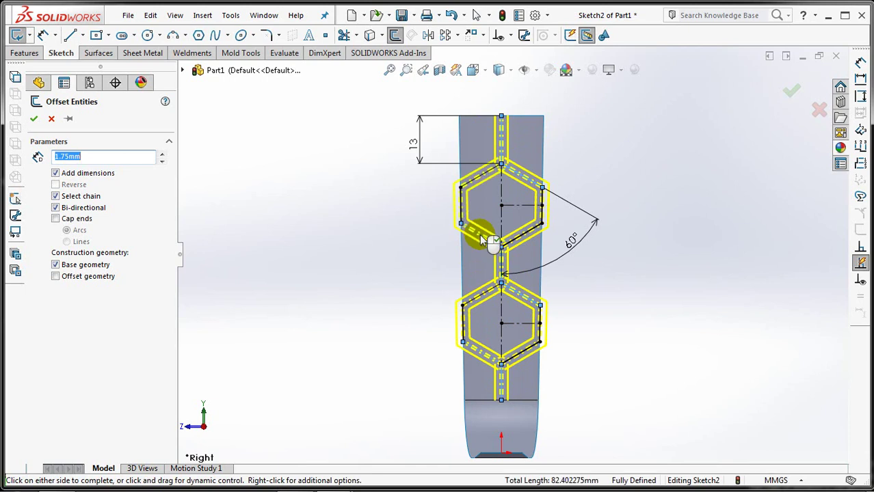
{"action": "left_click", "coordinate": [788, 93]}
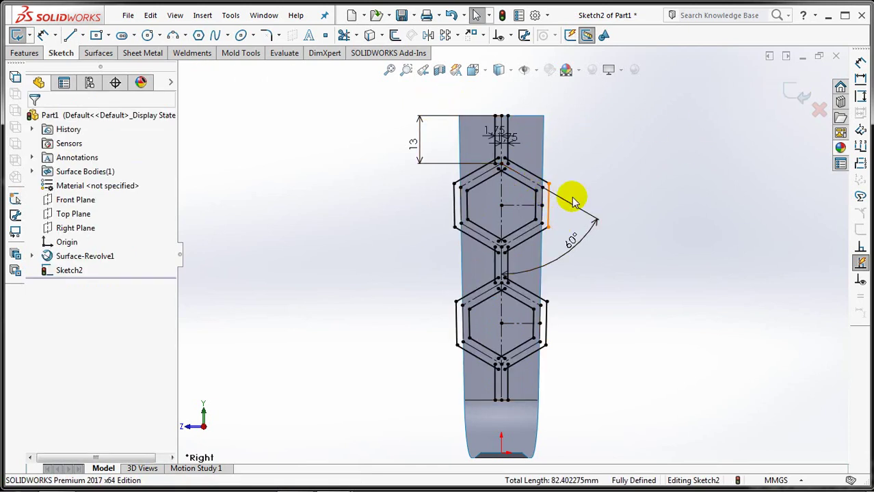
{"action": "scroll", "coordinate": [573, 199], "scroll_direction": "down", "scroll_amount": 3}
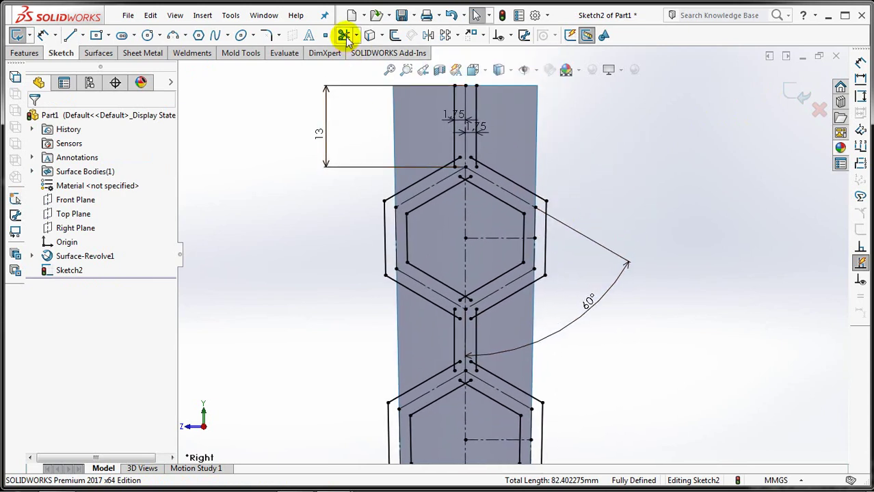
- Corner-trim the vertical offset line to the upper-left and lower-left diagonals
{"action": "left_click", "coordinate": [344, 36]}
{"action": "left_click", "coordinate": [45, 236]}
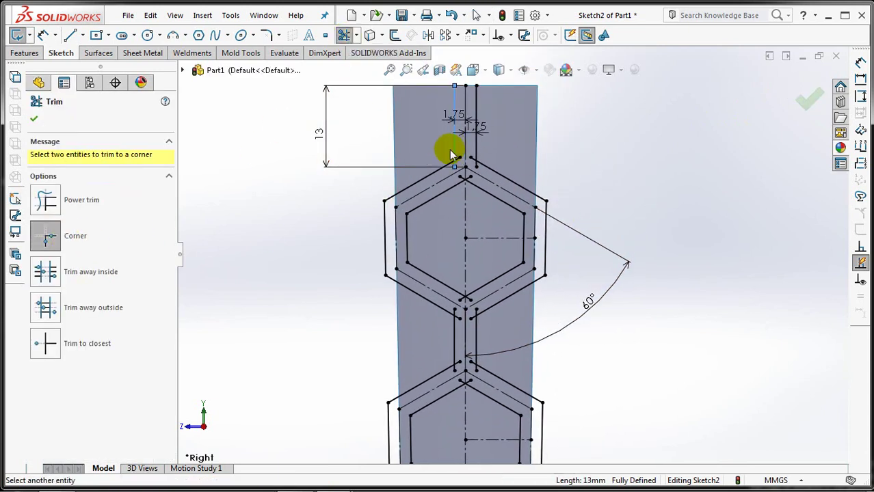
{"action": "left_click", "coordinate": [487, 172]}
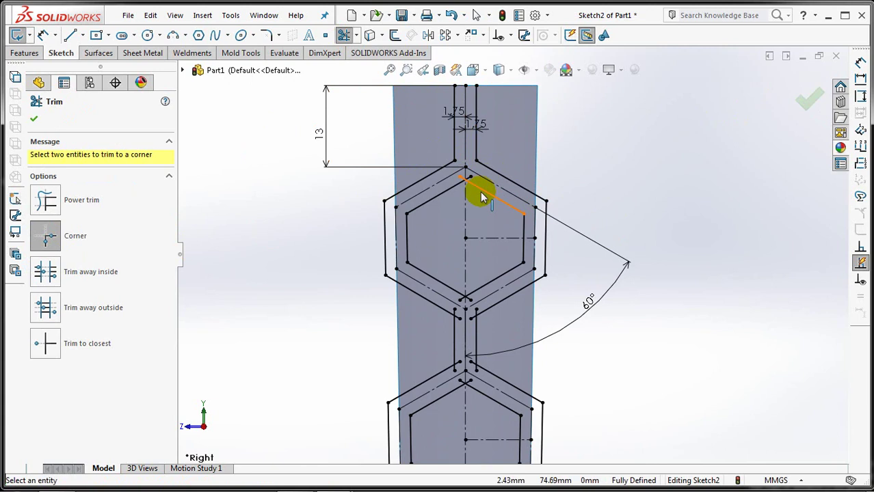
{"action": "left_click", "coordinate": [446, 198]}
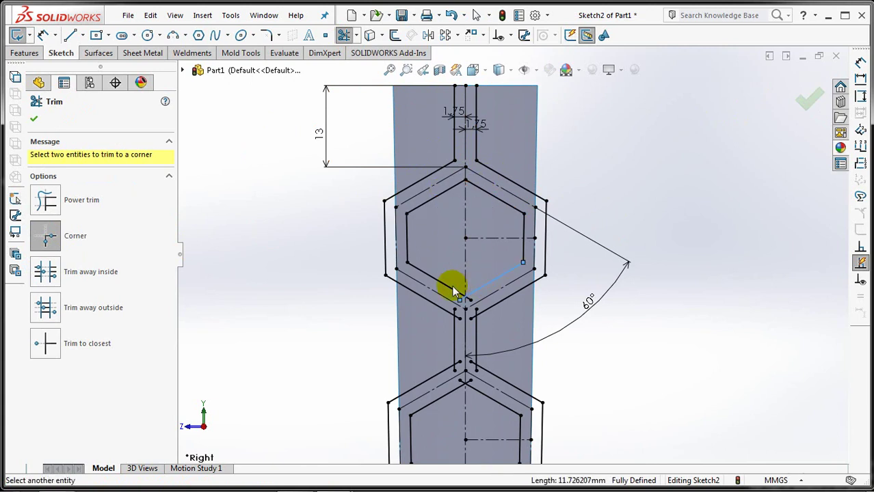
{"action": "left_click", "coordinate": [435, 305]}
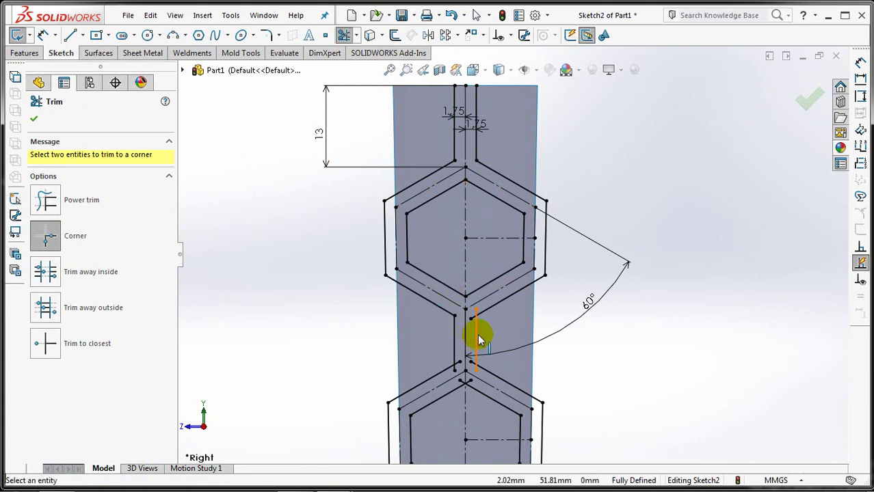
- Corner-trim both top-apex corners and the inner hexagon's top and bottom corners
{"action": "middle_click_drag", "start_coordinate": [483, 370], "coordinate": [482, 195], "text": "ctrl"}
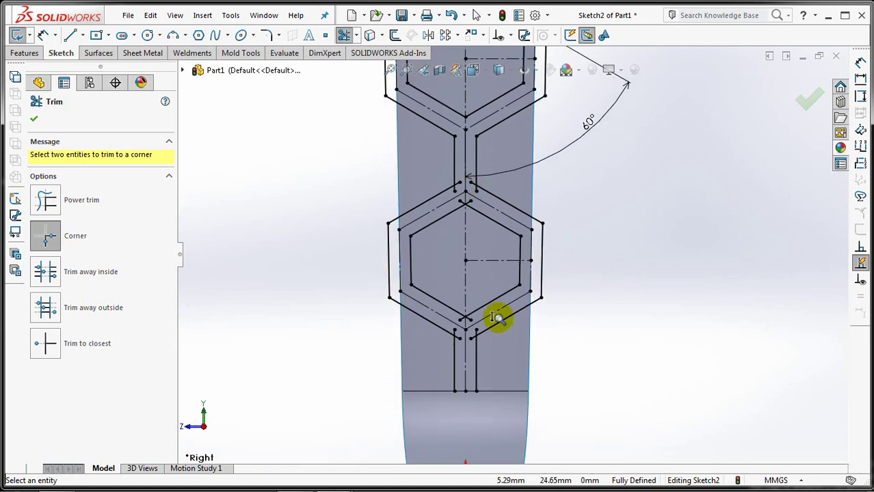
{"action": "middle_click_drag", "start_coordinate": [497, 321], "coordinate": [476, 160], "text": "ctrl"}
{"action": "left_click", "coordinate": [477, 160]}
{"action": "left_click", "coordinate": [460, 139]}
{"action": "left_click", "coordinate": [430, 133]}
{"action": "left_click", "coordinate": [412, 163]}
{"action": "left_click", "coordinate": [419, 198]}
{"action": "left_click", "coordinate": [460, 189]}
{"action": "left_click", "coordinate": [413, 332]}
{"action": "left_click", "coordinate": [453, 338]}
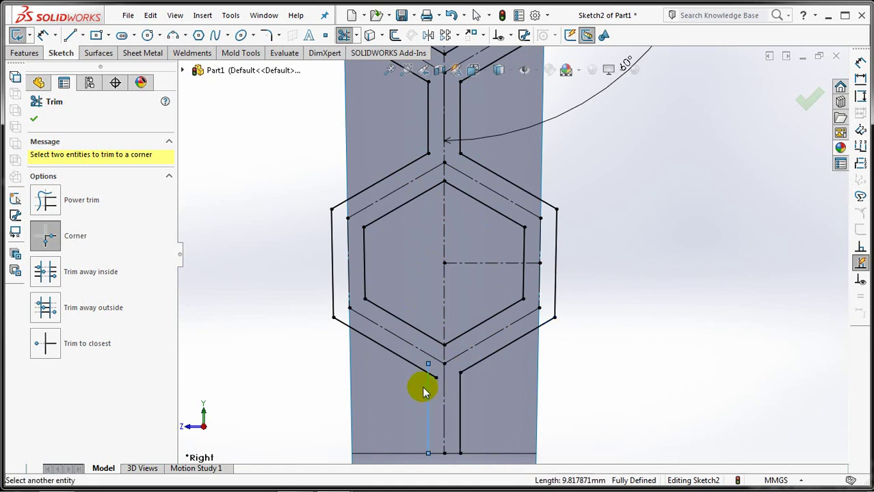
- Close Trim Entities and exit Sketch2
{"action": "scroll", "coordinate": [639, 260], "scroll_direction": "up", "scroll_amount": 4}
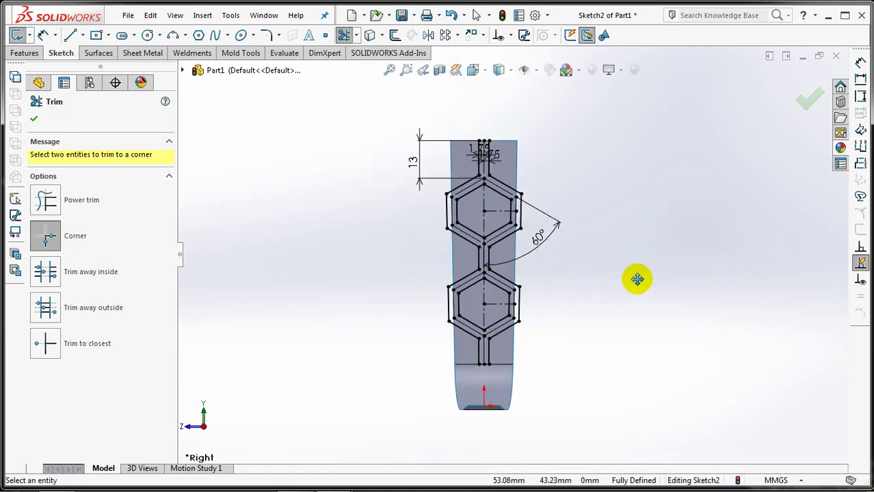
{"action": "left_click", "coordinate": [806, 96]}
{"action": "left_click", "coordinate": [792, 91]}
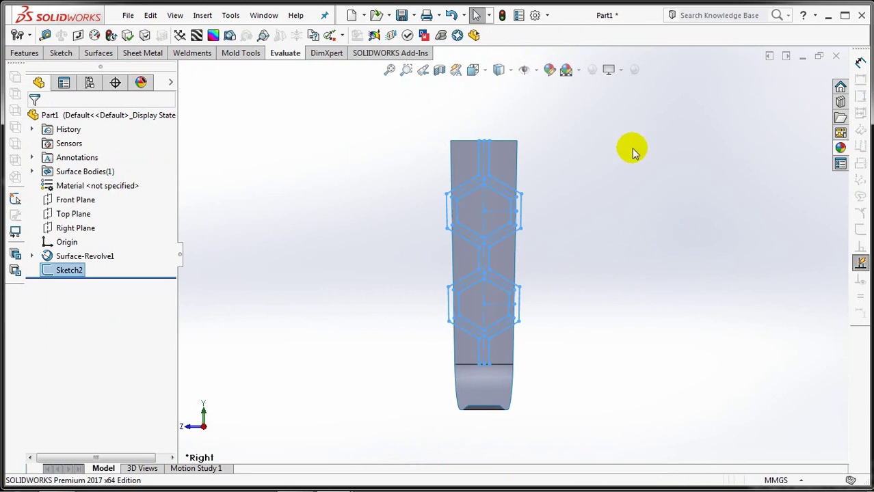
- Project Sketch2 as Split Line1 onto the strip's tall upright wall face
{"action": "middle_click_drag", "start_coordinate": [632, 151], "coordinate": [686, 179]}
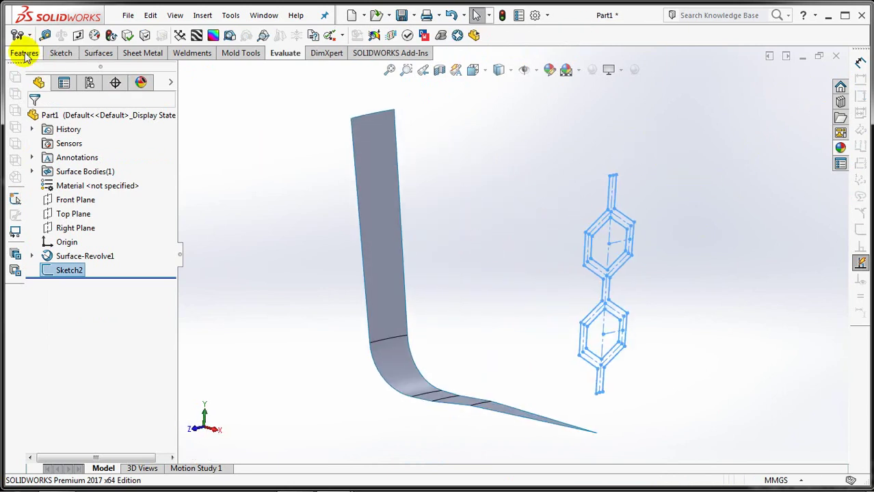
{"action": "left_click", "coordinate": [413, 35]}
{"action": "left_click", "coordinate": [472, 53]}
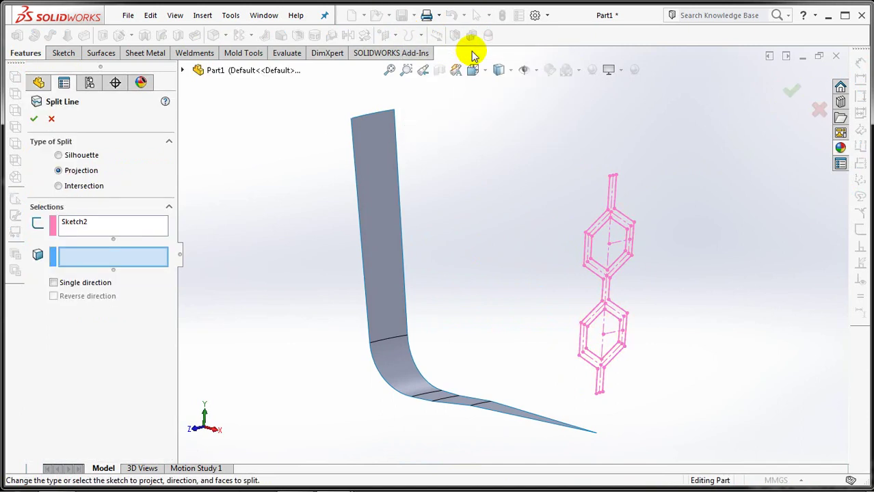
{"action": "left_click", "coordinate": [378, 226]}
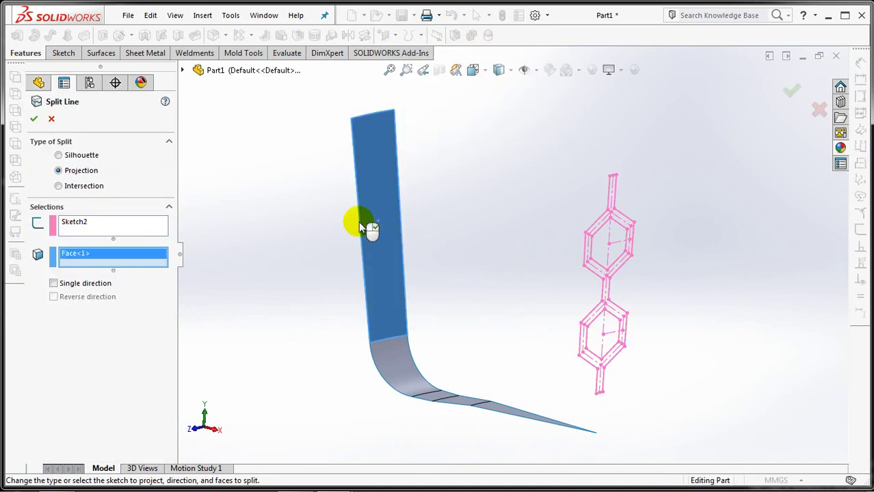
{"action": "left_click", "coordinate": [33, 118]}
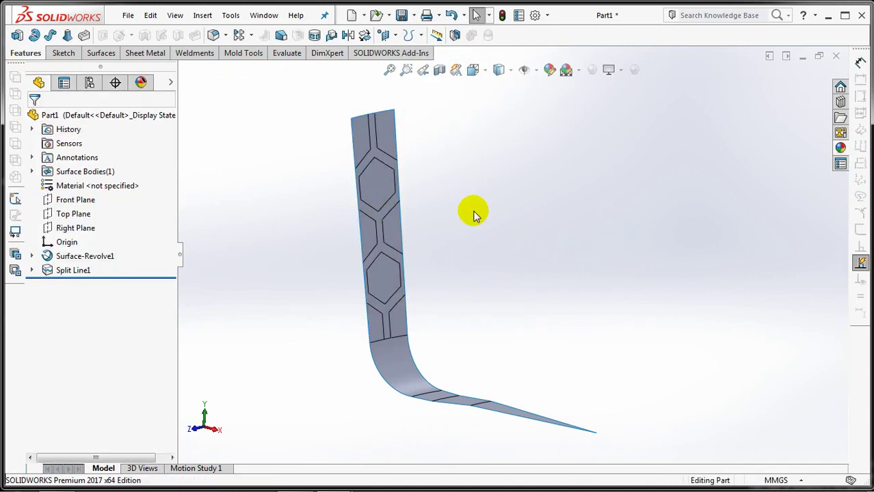
{"action": "mouse_move", "coordinate": [468, 203]}
{"action": "middle_mouse_down"}
{"action": "mouse_move", "coordinate": [478, 214]}
{"action": "mouse_move", "coordinate": [626, 254]}
{"action": "mouse_move", "coordinate": [585, 242]}
{"action": "mouse_move", "coordinate": [653, 221]}
{"action": "mouse_move", "coordinate": [655, 269]}
{"action": "mouse_move", "coordinate": [645, 284]}
{"action": "mouse_move", "coordinate": [640, 231]}
{"action": "middle_mouse_up"}
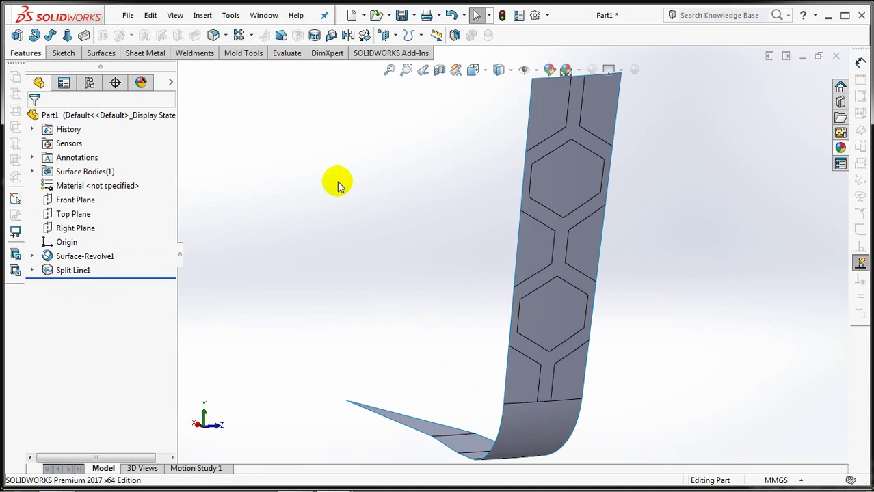
- Create a 0 mm Surface-Offset1 of the hexagon web face and hide Surface-Revolve1
{"action": "left_click", "coordinate": [98, 54]}
{"action": "left_click", "coordinate": [152, 35]}
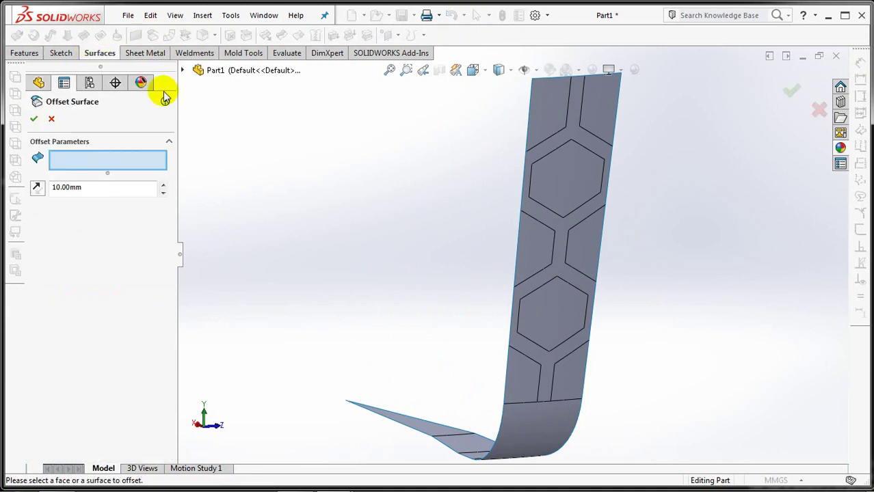
{"action": "left_click", "coordinate": [163, 195]}
{"action": "left_click", "coordinate": [576, 133]}
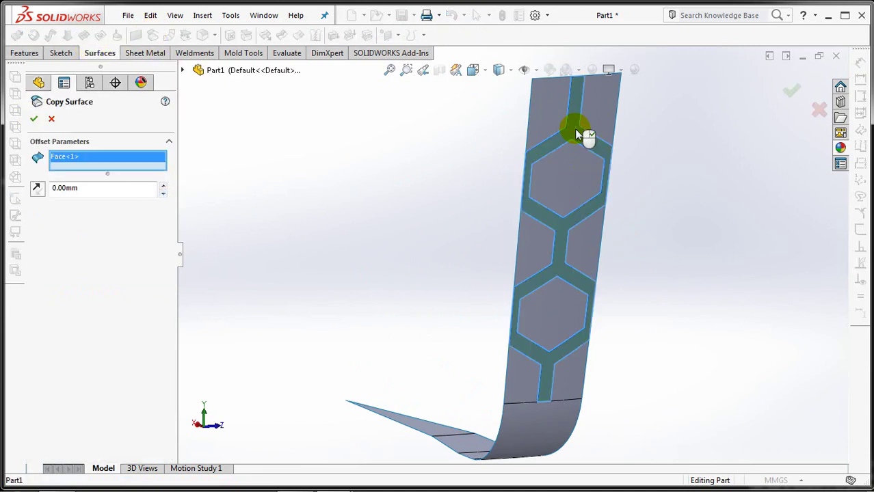
{"action": "left_click", "coordinate": [789, 93]}
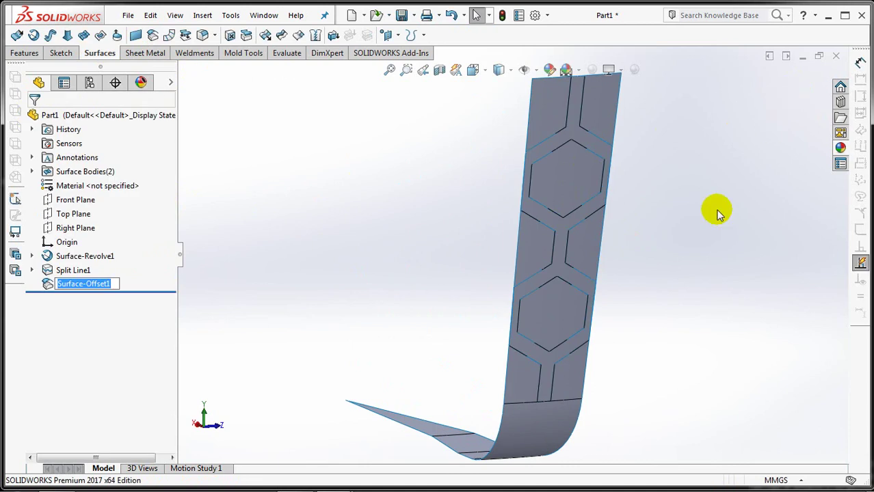
{"action": "key", "text": "Return"}
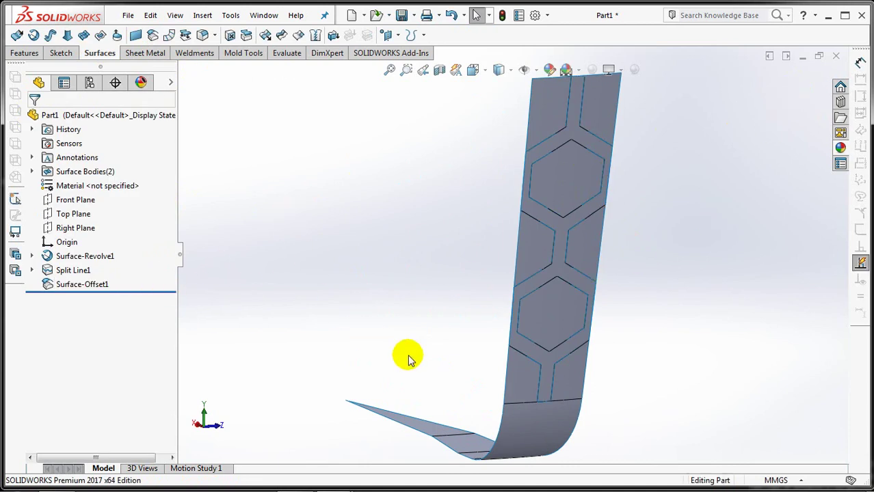
{"action": "left_click", "coordinate": [565, 415]}
{"action": "left_click", "coordinate": [530, 391]}
- Thicken Surface-Offset1 to 0.80 mm toward the opposite side as Thicken1
{"action": "mouse_move", "coordinate": [428, 318]}
{"action": "middle_mouse_down"}
{"action": "mouse_move", "coordinate": [387, 299]}
{"action": "mouse_move", "coordinate": [400, 306]}
{"action": "middle_mouse_up"}
{"action": "left_click", "coordinate": [86, 285]}
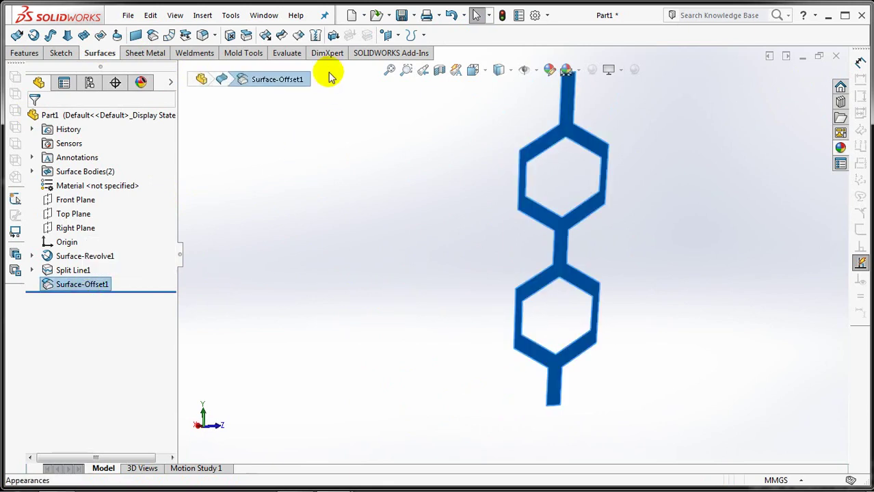
{"action": "left_click", "coordinate": [333, 35]}
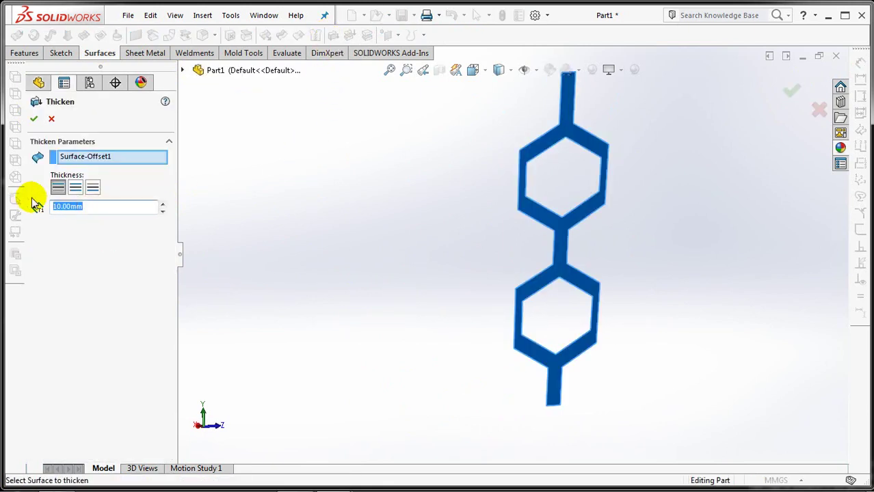
{"action": "type", "text": "0.8"}
{"action": "key", "text": "Return"}
{"action": "mouse_move", "coordinate": [508, 253]}
{"action": "middle_mouse_down"}
{"action": "mouse_move", "coordinate": [374, 283]}
{"action": "mouse_move", "coordinate": [393, 327]}
{"action": "middle_mouse_up"}
{"action": "left_click", "coordinate": [92, 188]}
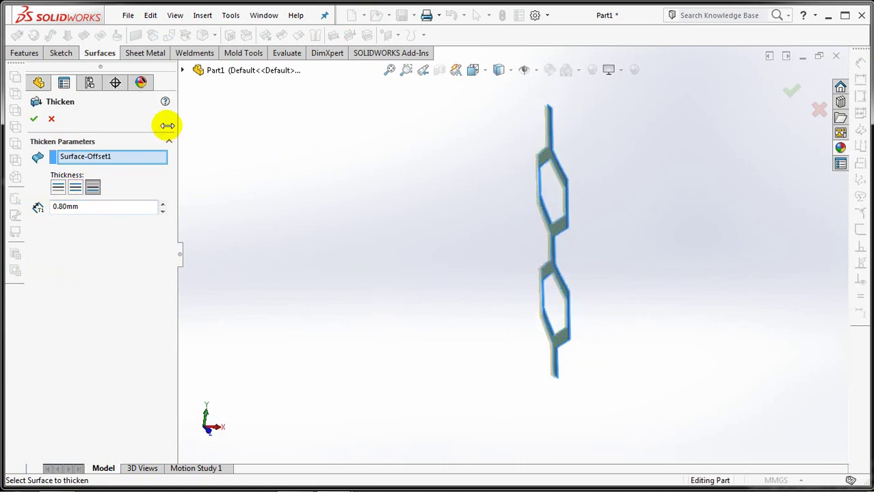
{"action": "left_click", "coordinate": [33, 118]}
{"action": "mouse_move", "coordinate": [312, 234]}
{"action": "middle_mouse_down"}
{"action": "mouse_move", "coordinate": [310, 247]}
{"action": "mouse_move", "coordinate": [494, 259]}
{"action": "mouse_move", "coordinate": [458, 256]}
{"action": "mouse_move", "coordinate": [444, 269]}
{"action": "middle_mouse_up"}
{"action": "left_click", "coordinate": [445, 270]}
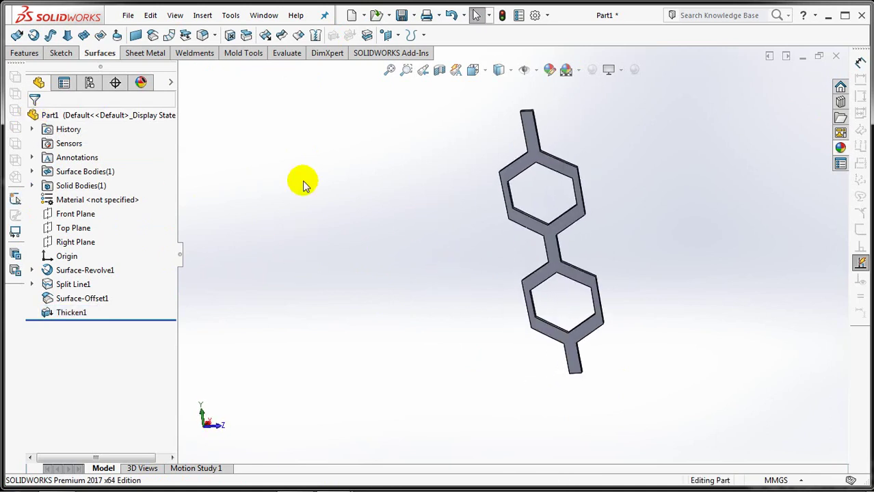
- Start a 1 mm fillet and select the inner loops of both hexagons
{"action": "left_click", "coordinate": [203, 36]}
{"action": "type", "text": "1"}
{"action": "key", "text": "Tab"}
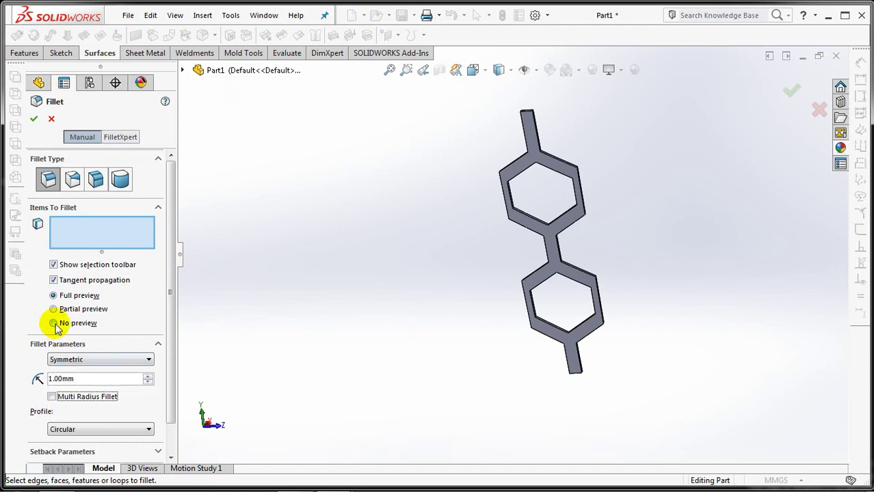
{"action": "middle_click_drag", "start_coordinate": [466, 257], "coordinate": [463, 244], "text": "shift"}
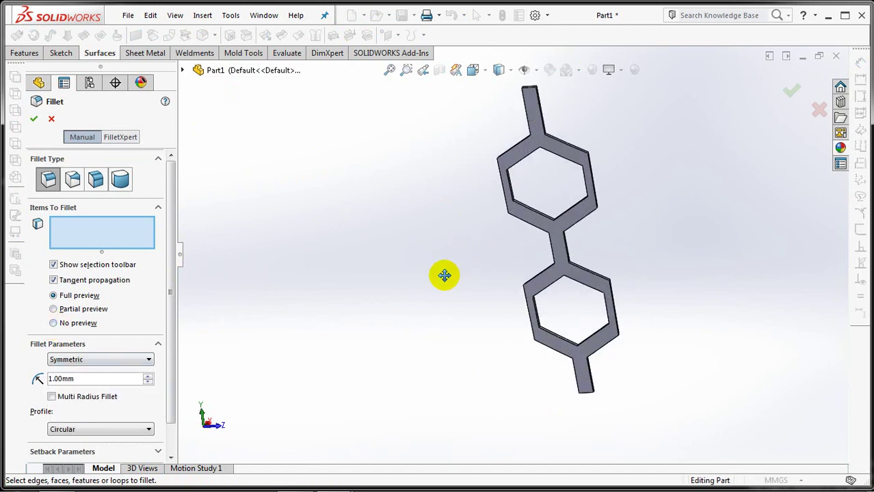
{"action": "scroll", "coordinate": [477, 196], "scroll_direction": "down", "scroll_amount": 3}
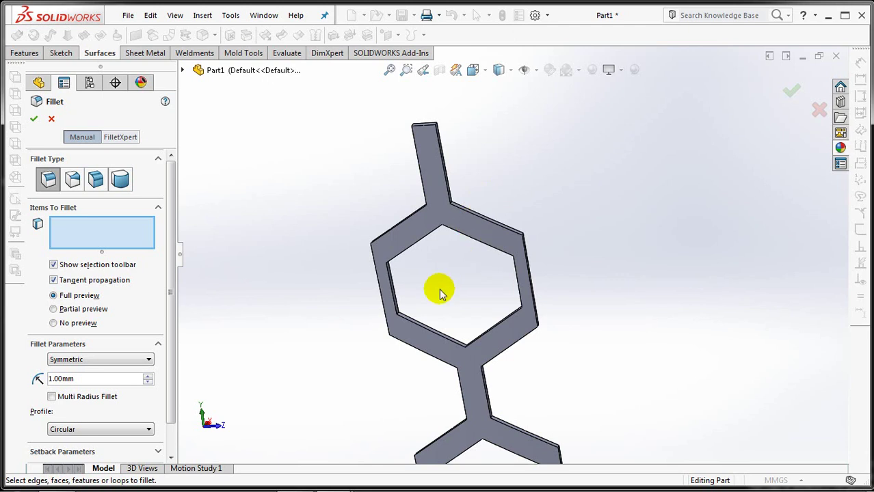
{"action": "left_click", "coordinate": [429, 335]}
{"action": "left_click", "coordinate": [465, 292]}
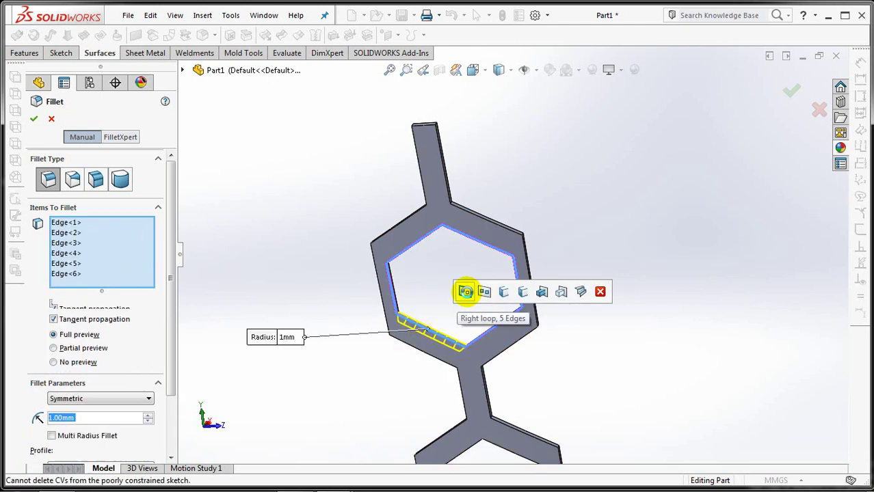
{"action": "middle_click_drag", "start_coordinate": [468, 297], "coordinate": [462, 171], "text": "ctrl"}
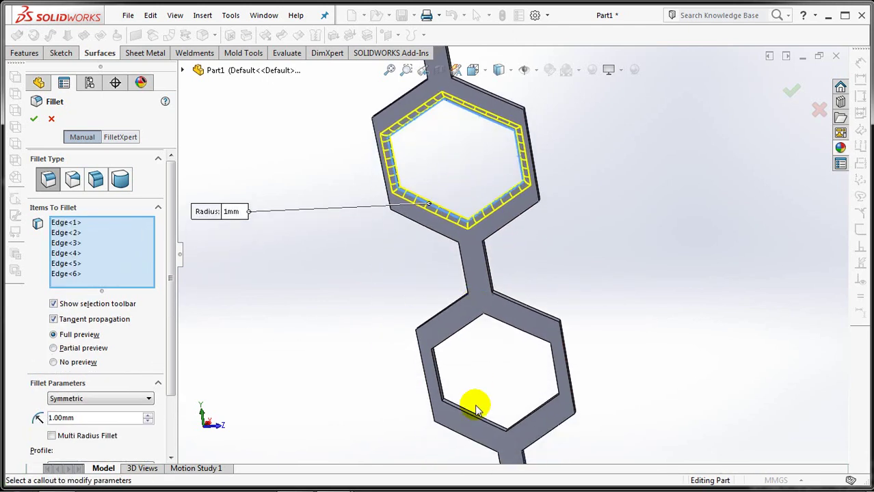
{"action": "left_click", "coordinate": [473, 420]}
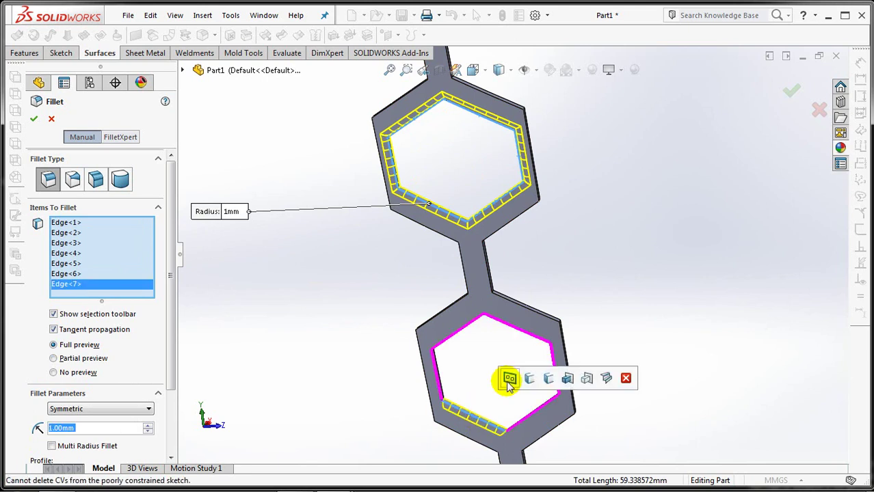
{"action": "left_click", "coordinate": [507, 379]}
- Add the lower stem edges, lower hexagon outer edges and first connector edges
{"action": "middle_click_drag", "start_coordinate": [510, 387], "coordinate": [529, 345], "text": "ctrl"}
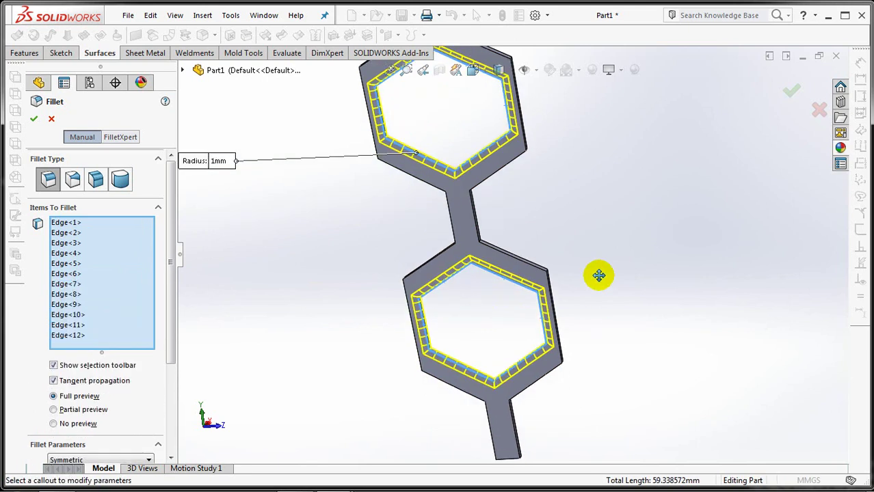
{"action": "left_click", "coordinate": [515, 381]}
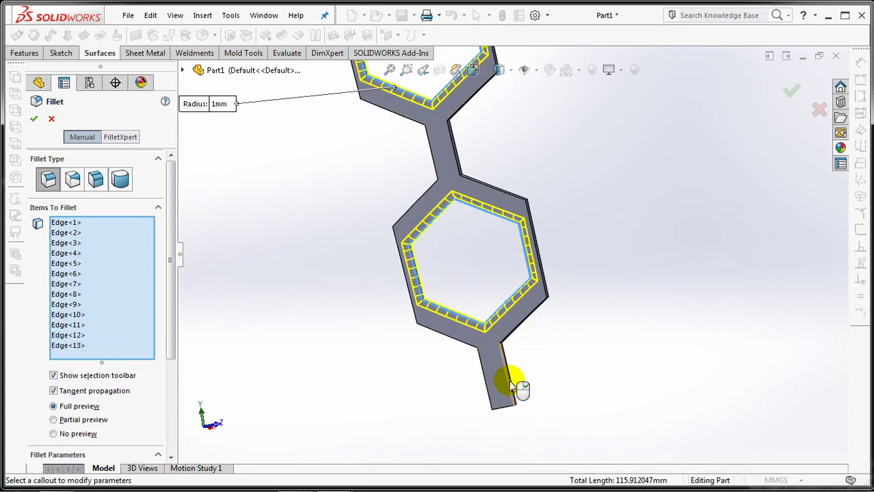
{"action": "middle_click_drag", "start_coordinate": [518, 344], "coordinate": [514, 327]}
{"action": "left_click", "coordinate": [516, 331]}
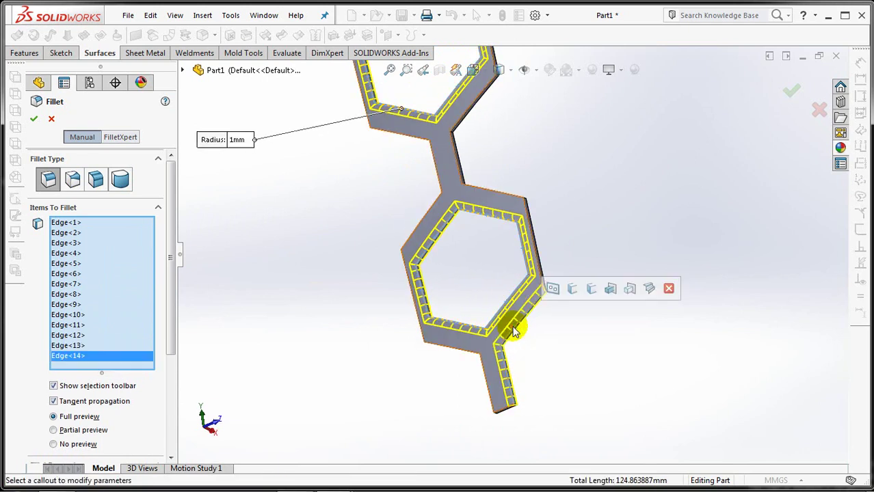
{"action": "left_click", "coordinate": [482, 385]}
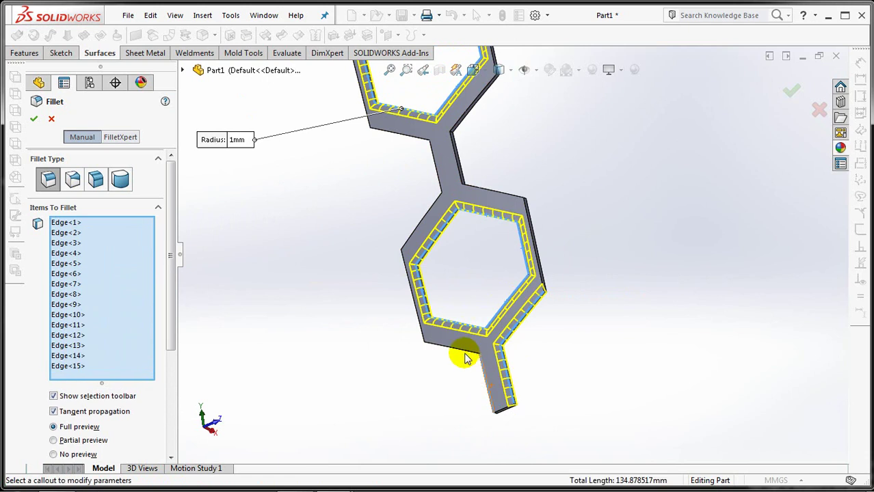
{"action": "left_click", "coordinate": [467, 355]}
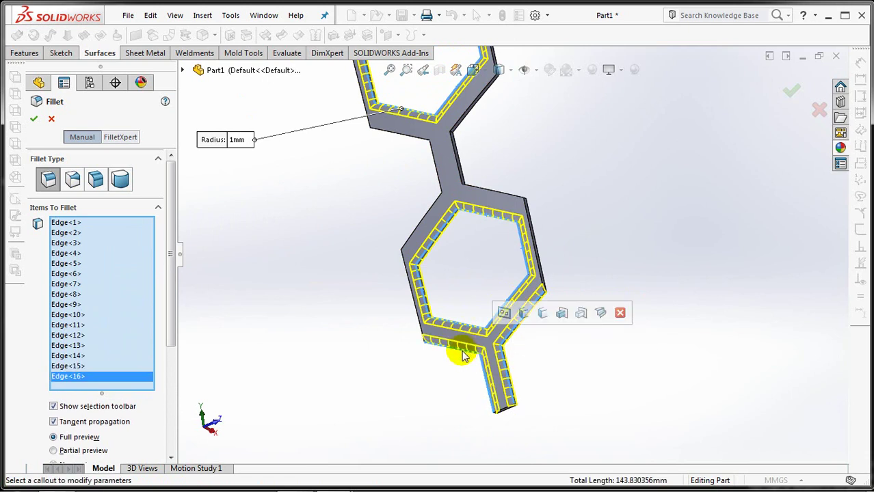
{"action": "left_click", "coordinate": [433, 205]}
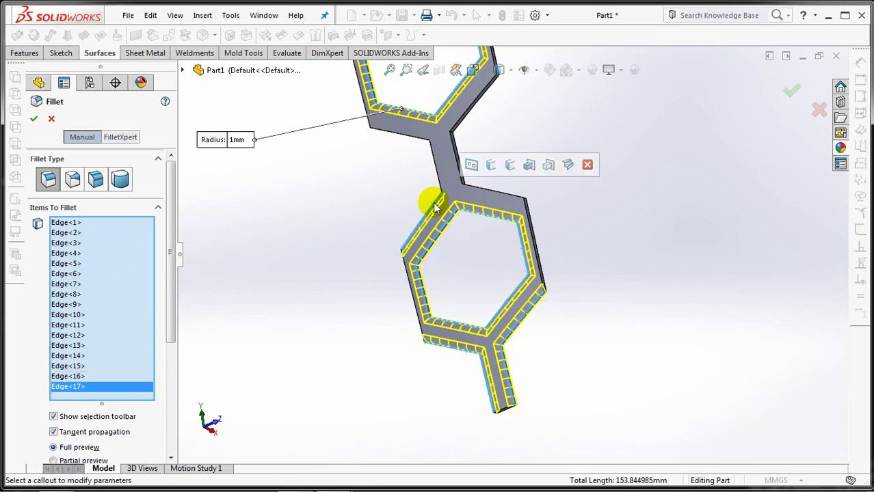
{"action": "left_click", "coordinate": [423, 151]}
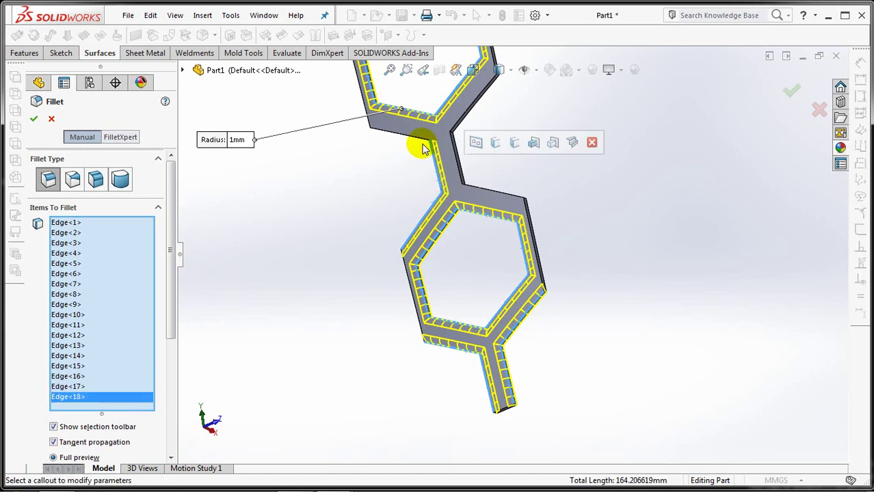
{"action": "left_click", "coordinate": [420, 143]}
- Add the remaining connector edges, upper hexagon outer edges and upper stem edges
{"action": "mouse_move", "coordinate": [419, 144]}
{"action": "middle_mouse_down", "text": "ctrl"}
{"action": "mouse_move", "coordinate": [393, 192]}
{"action": "mouse_move", "coordinate": [383, 311]}
{"action": "middle_mouse_up", "text": "ctrl"}
{"action": "left_click", "coordinate": [391, 316]}
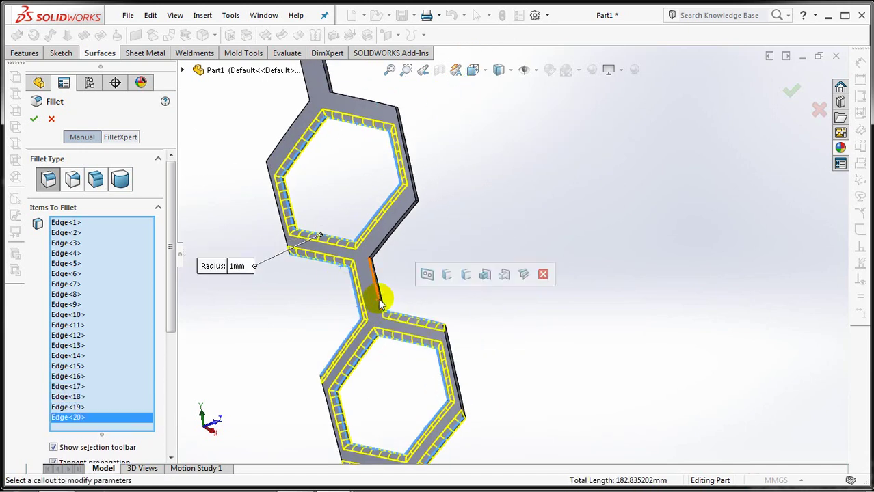
{"action": "left_click", "coordinate": [388, 252]}
{"action": "left_click", "coordinate": [384, 245]}
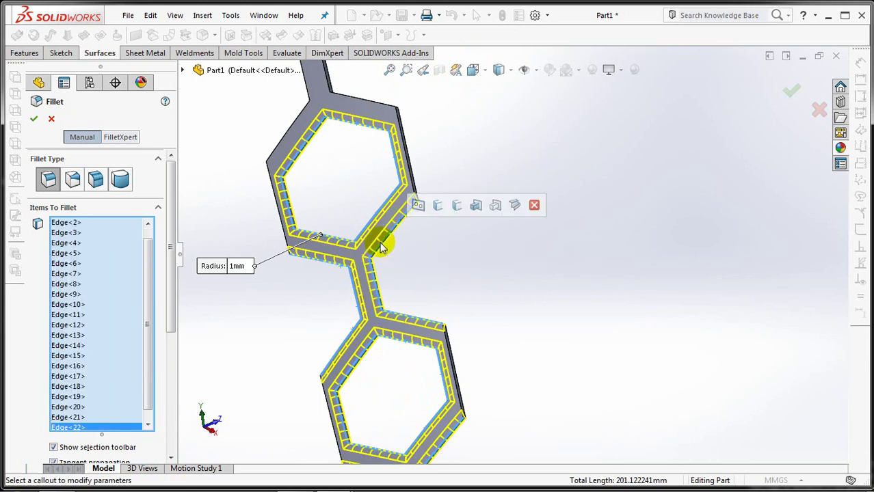
{"action": "middle_click_drag", "start_coordinate": [385, 242], "coordinate": [448, 359], "text": "ctrl"}
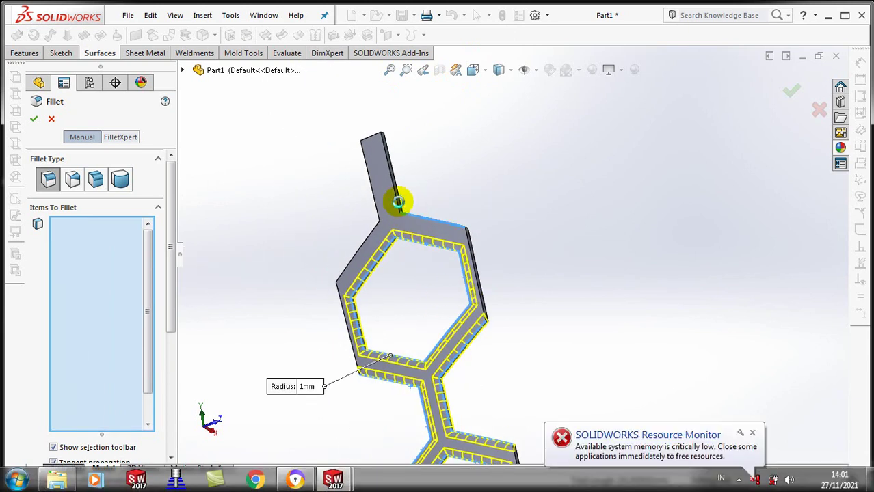
{"action": "left_click", "coordinate": [396, 202]}
{"action": "left_click", "coordinate": [394, 200]}
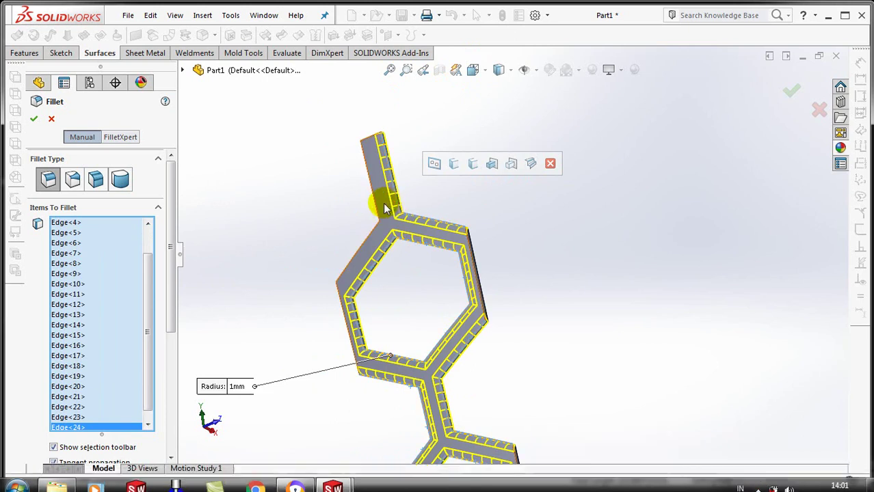
{"action": "left_click", "coordinate": [374, 224]}
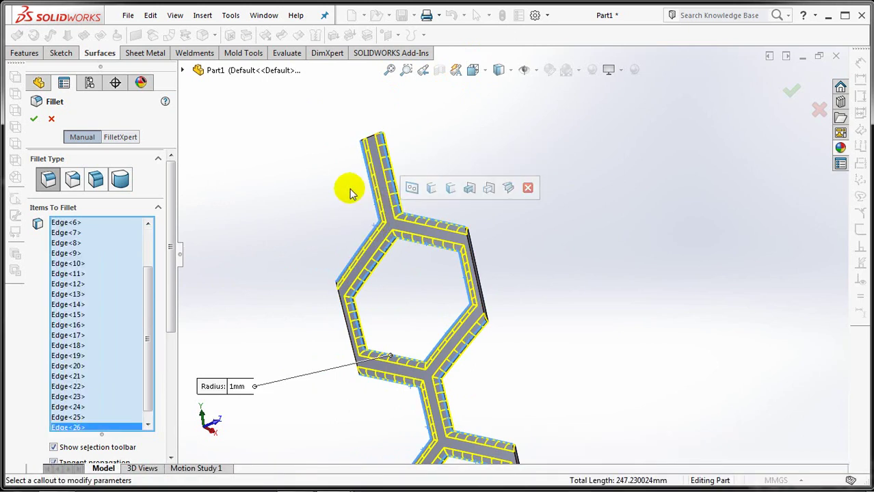
- Apply the 1 mm Fillet1 and dismiss the low-memory warning
{"action": "key", "text": "f"}
{"action": "middle_click_drag", "start_coordinate": [355, 230], "coordinate": [348, 206], "text": "ctrl"}
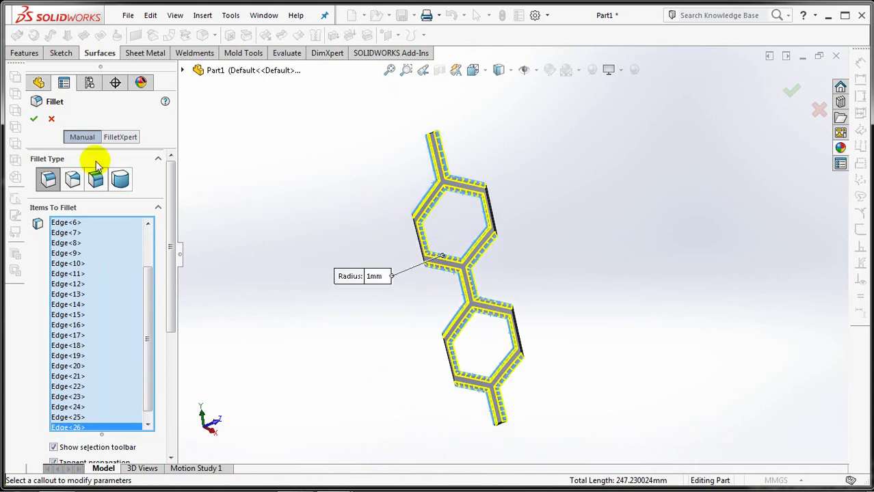
{"action": "left_click", "coordinate": [30, 116]}
{"action": "left_click", "coordinate": [469, 279]}
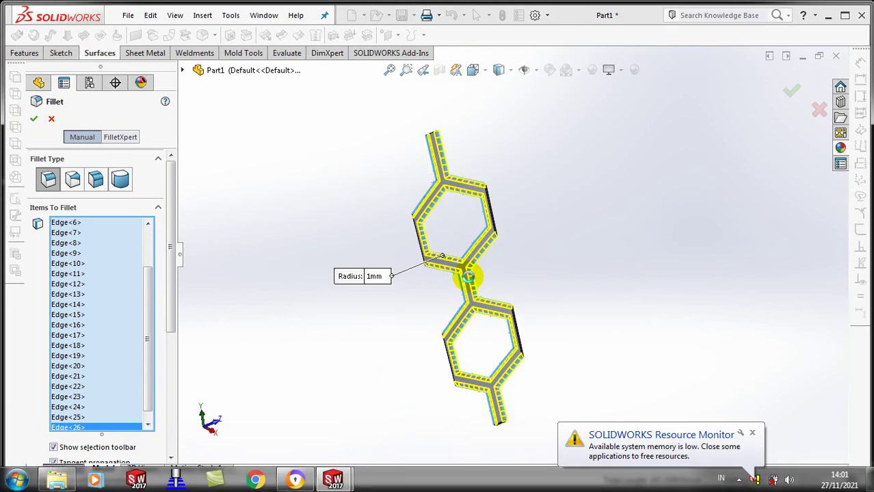
{"action": "left_click", "coordinate": [752, 432]}
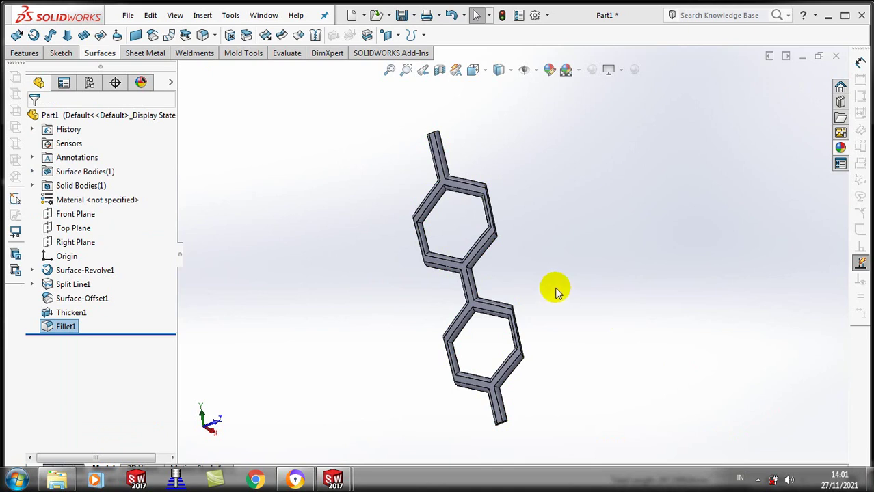
- Create Axis1 from the intersection of the Front and Right planes
{"action": "mouse_move", "coordinate": [540, 267]}
{"action": "middle_mouse_down"}
{"action": "mouse_move", "coordinate": [599, 292]}
{"action": "mouse_move", "coordinate": [630, 259]}
{"action": "mouse_move", "coordinate": [620, 305]}
{"action": "middle_mouse_up"}
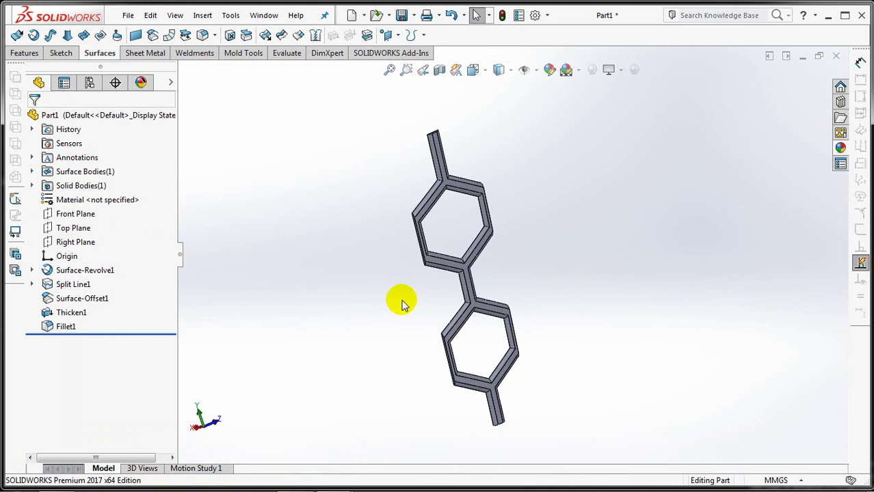
{"action": "scroll", "coordinate": [375, 280], "scroll_direction": "up", "scroll_amount": 3}
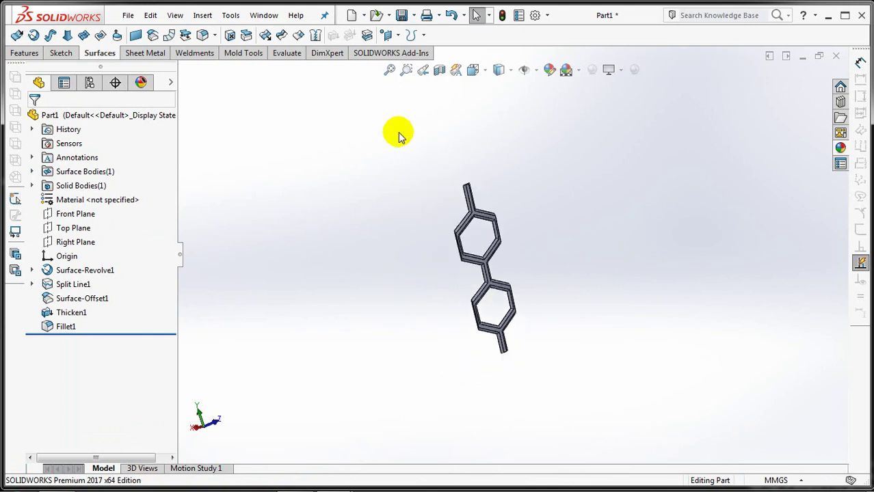
{"action": "left_click", "coordinate": [395, 38]}
{"action": "left_click", "coordinate": [410, 67]}
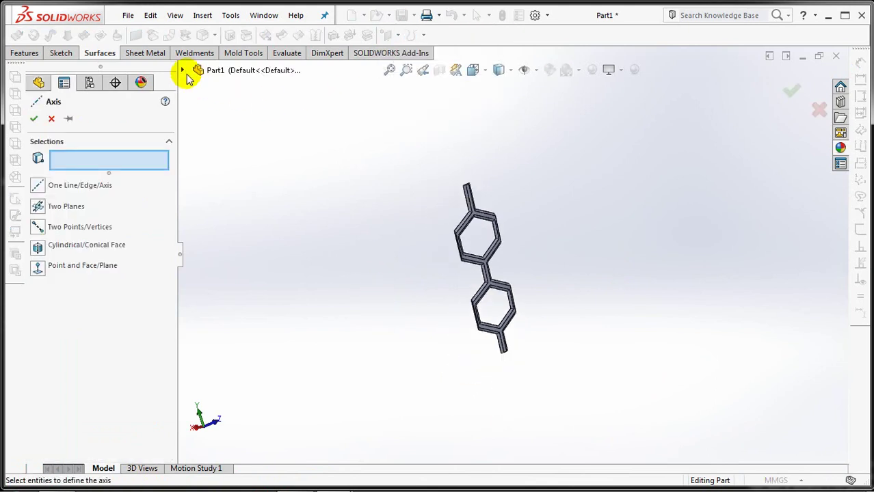
{"action": "left_click", "coordinate": [220, 169]}
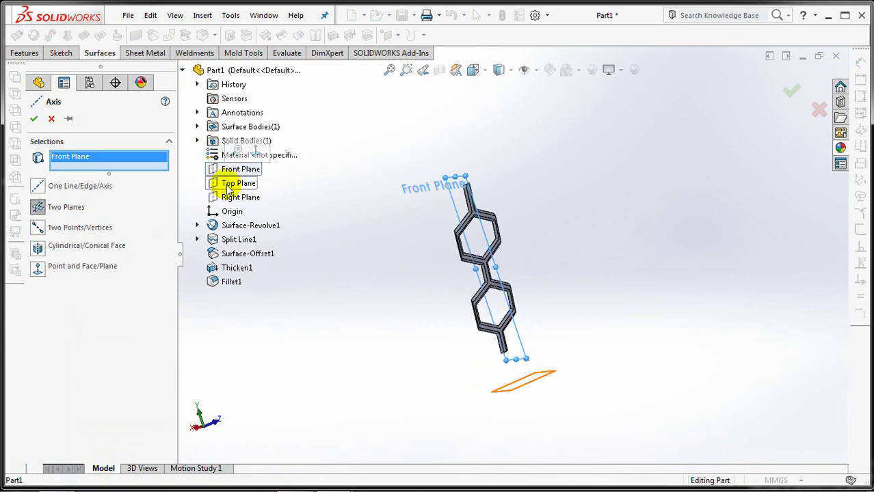
{"action": "left_click", "coordinate": [228, 200]}
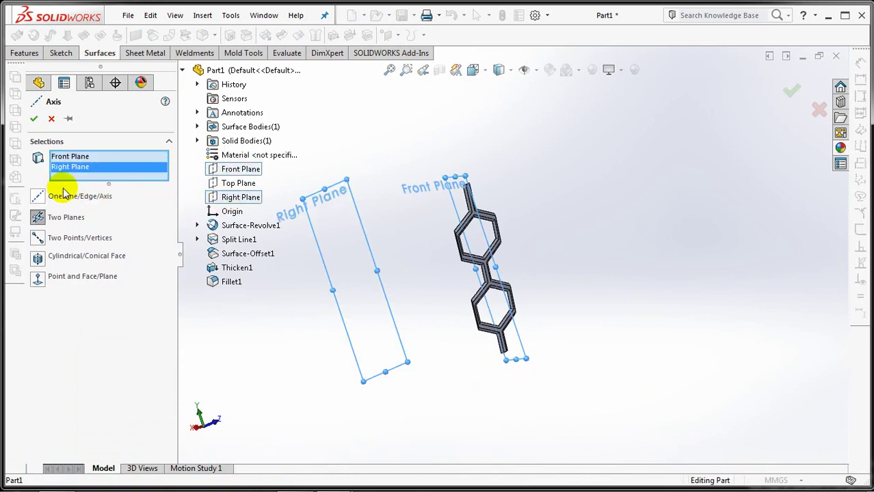
{"action": "left_click", "coordinate": [33, 119]}
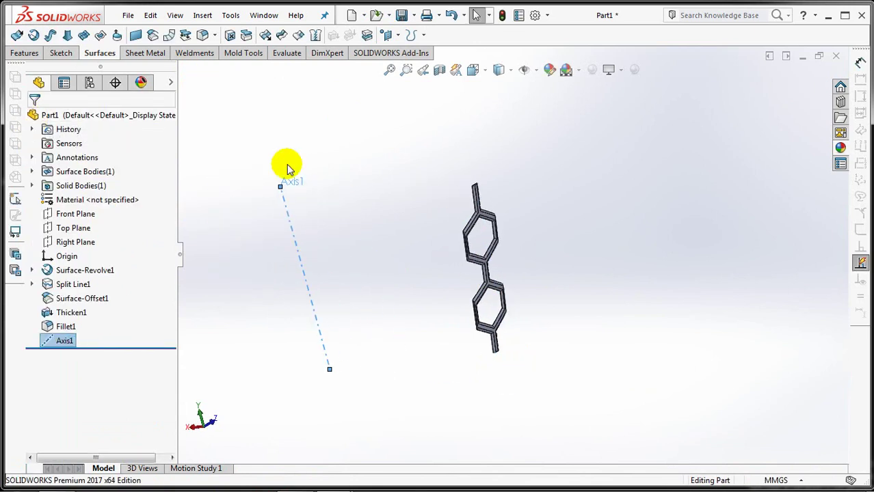
- Pattern the Fillet1 body 30 times over 360° around Axis1, viewed isometric
{"action": "left_click", "coordinate": [21, 56]}
{"action": "left_click", "coordinate": [252, 35]}
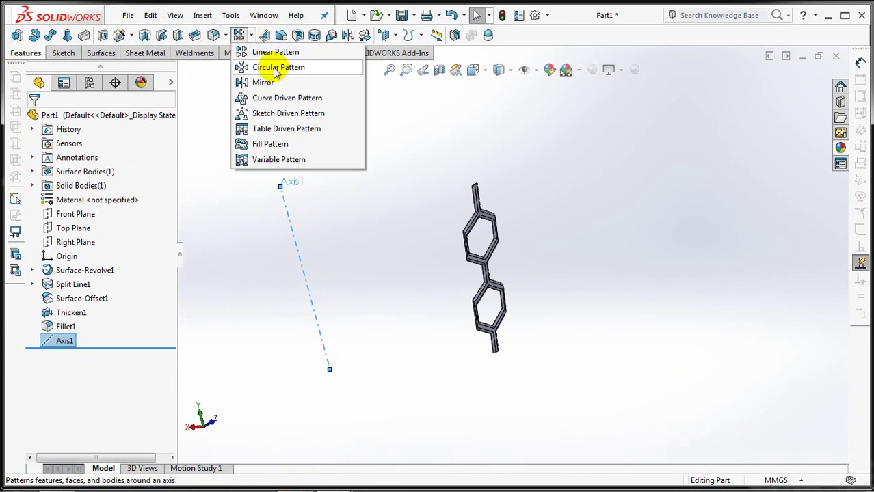
{"action": "left_click", "coordinate": [276, 65]}
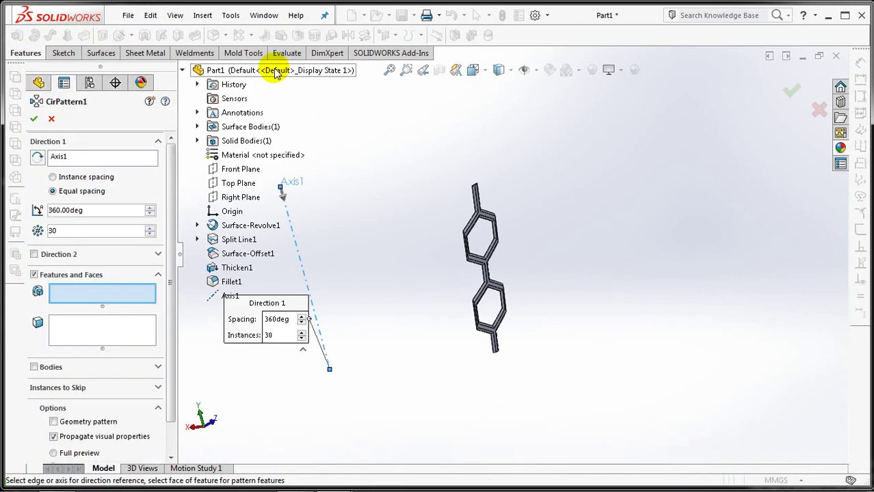
{"action": "left_click", "coordinate": [34, 367]}
{"action": "scroll", "coordinate": [487, 336], "scroll_direction": "down", "scroll_amount": 2}
{"action": "scroll", "coordinate": [485, 332], "scroll_direction": "down", "scroll_amount": 2}
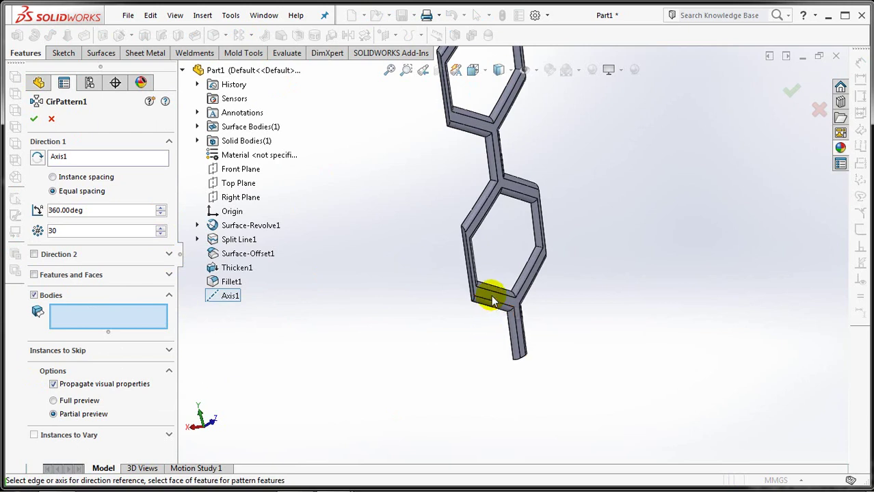
{"action": "left_click", "coordinate": [491, 295]}
{"action": "scroll", "coordinate": [493, 298], "scroll_direction": "up", "scroll_amount": 4}
{"action": "middle_click_drag", "start_coordinate": [492, 300], "coordinate": [483, 305]}
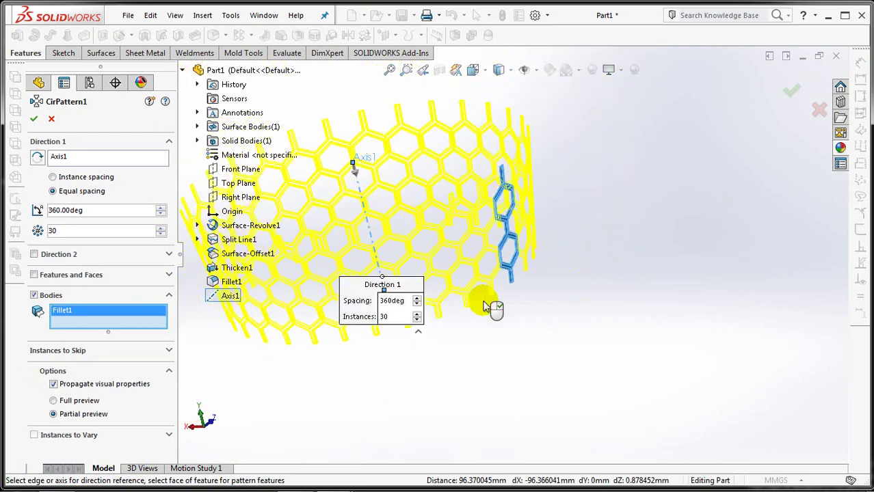
{"action": "left_click", "coordinate": [31, 119]}
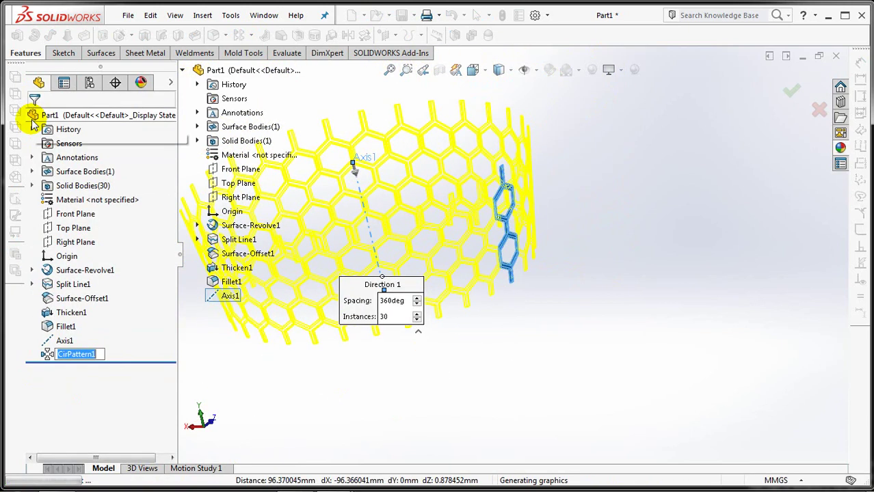
{"action": "left_click", "coordinate": [577, 280]}
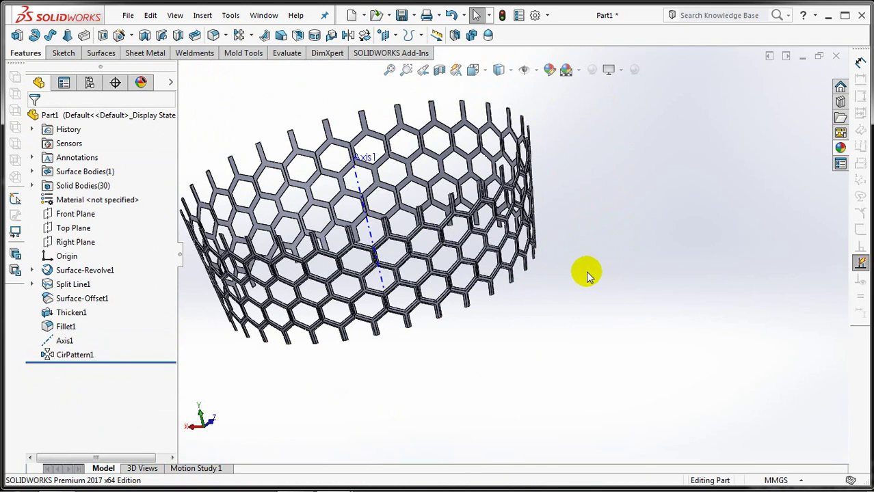
{"action": "key", "text": "ctrl+7"}
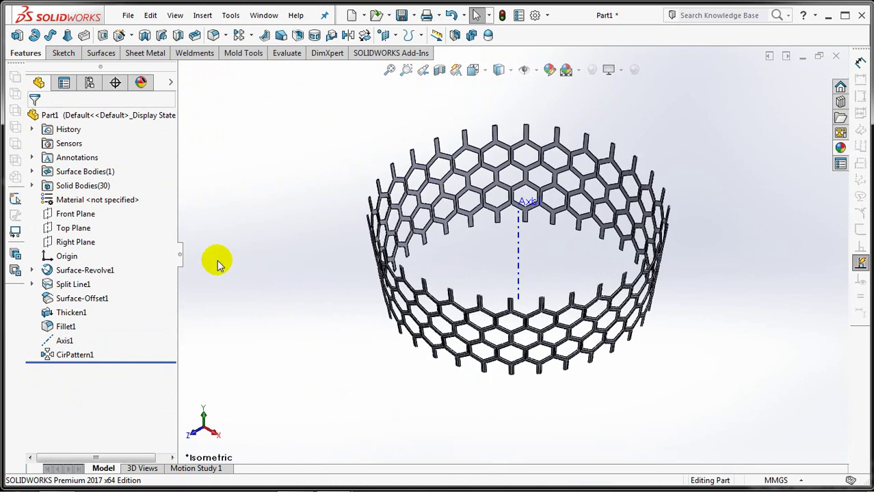
- Show the revolved surface, start a Right Plane sketch, and hide CirPattern1
{"action": "left_click", "coordinate": [85, 172]}
{"action": "left_click", "coordinate": [80, 148]}
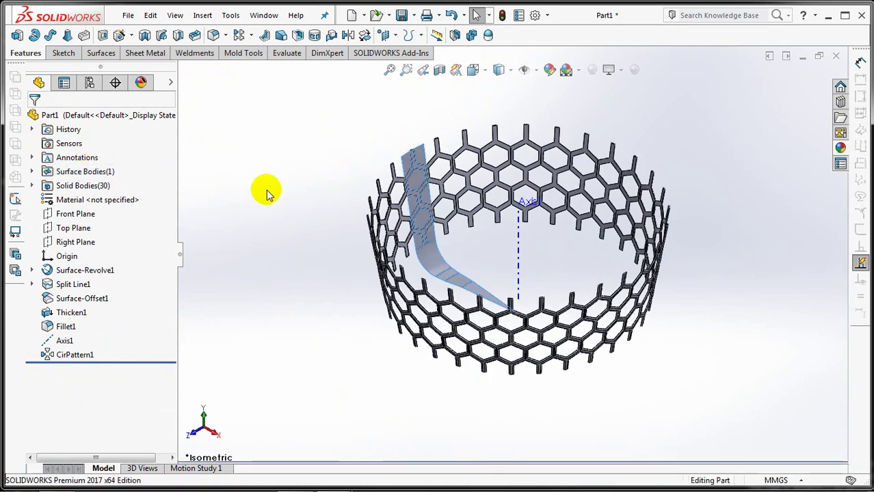
{"action": "left_click", "coordinate": [63, 248]}
{"action": "left_click", "coordinate": [111, 223]}
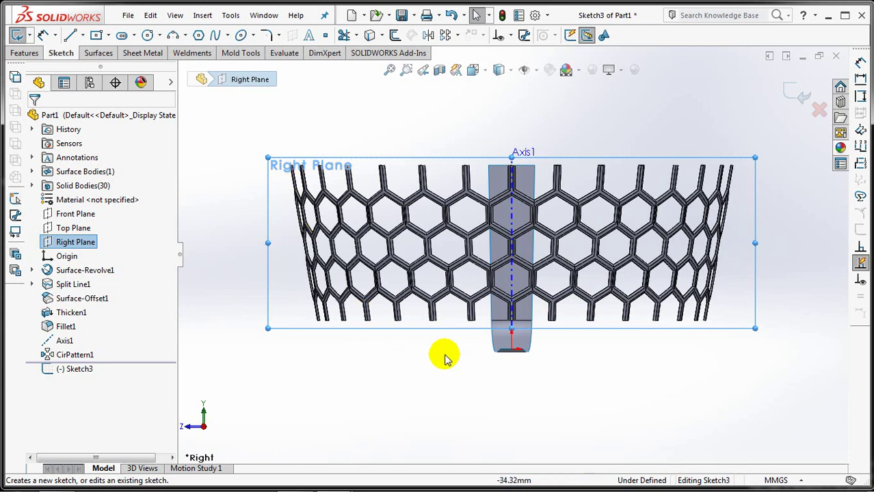
{"action": "scroll", "coordinate": [533, 363], "scroll_direction": "down", "scroll_amount": 2}
{"action": "scroll", "coordinate": [529, 316], "scroll_direction": "down", "scroll_amount": 4}
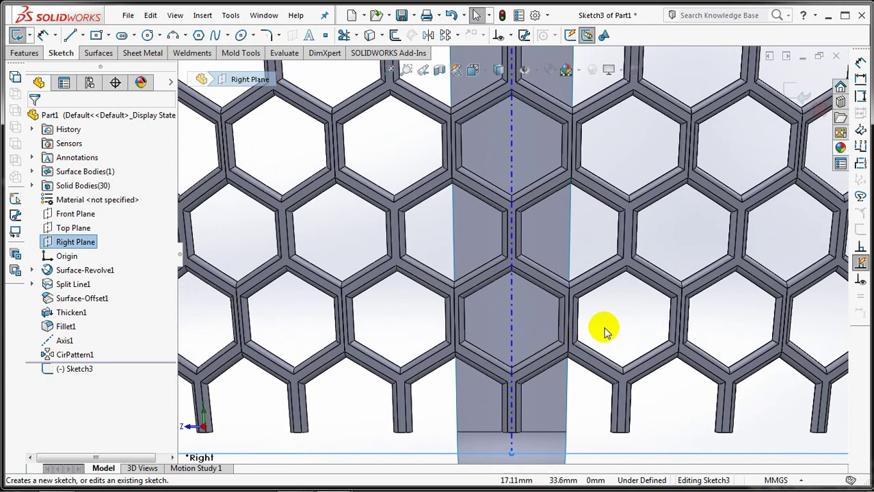
{"action": "middle_click_drag", "start_coordinate": [605, 332], "coordinate": [585, 141], "text": "ctrl"}
{"action": "middle_click_drag", "start_coordinate": [570, 312], "coordinate": [587, 332], "text": "shift"}
{"action": "left_click", "coordinate": [594, 332]}
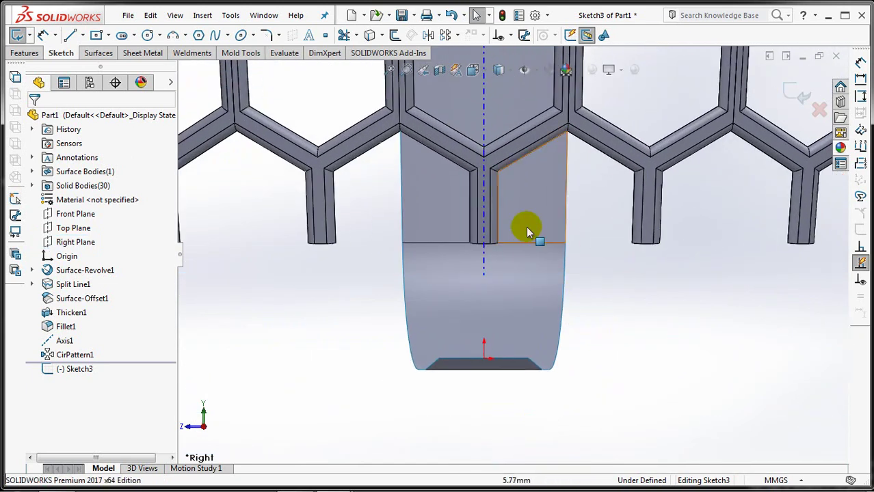
{"action": "right_click", "coordinate": [503, 159]}
{"action": "left_click", "coordinate": [532, 336]}
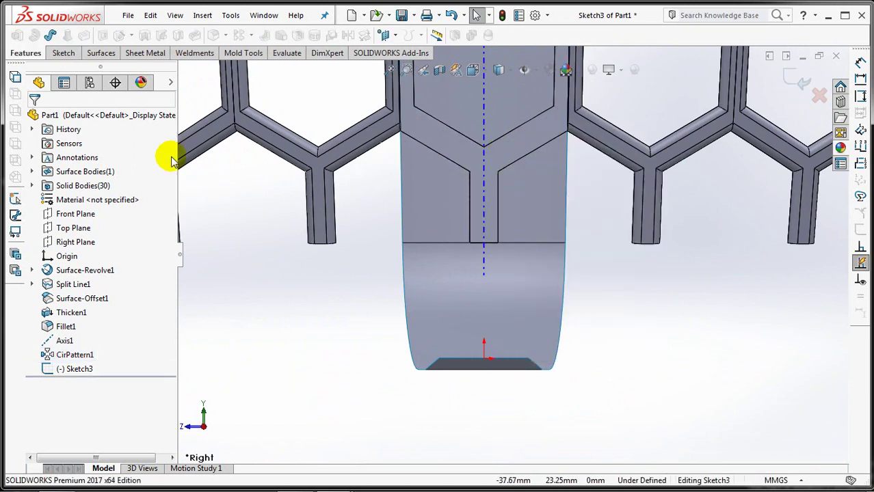
- Draw a two-line V from the strip's left side down to the axis and up to its right side
{"action": "left_click", "coordinate": [64, 54]}
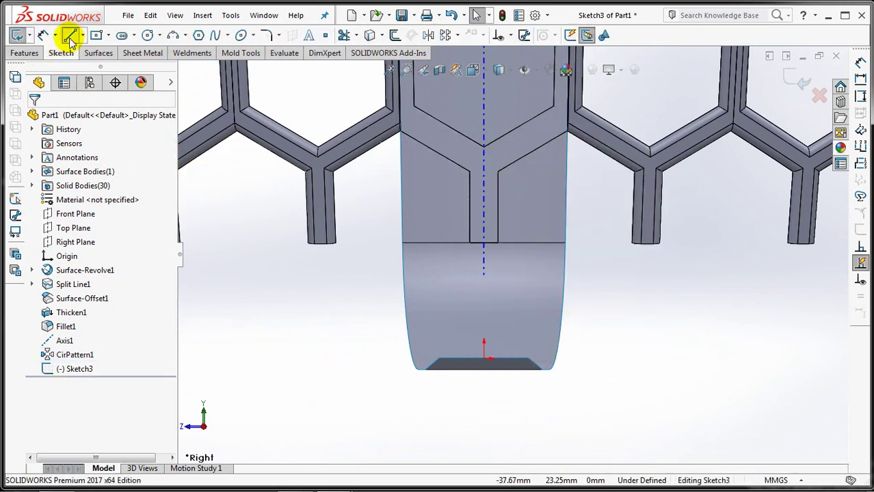
{"action": "left_click", "coordinate": [70, 37]}
{"action": "left_click_drag", "start_coordinate": [404, 274], "coordinate": [483, 248]}
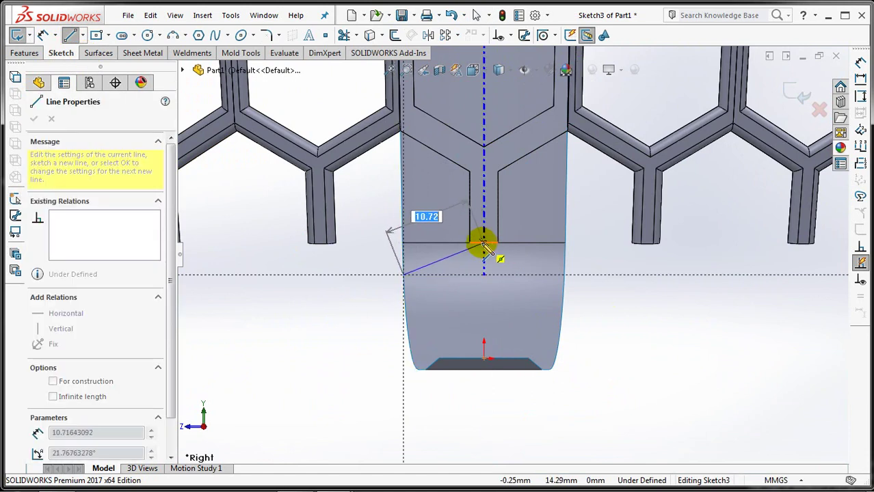
{"action": "left_click", "coordinate": [483, 243]}
{"action": "left_click", "coordinate": [565, 276]}
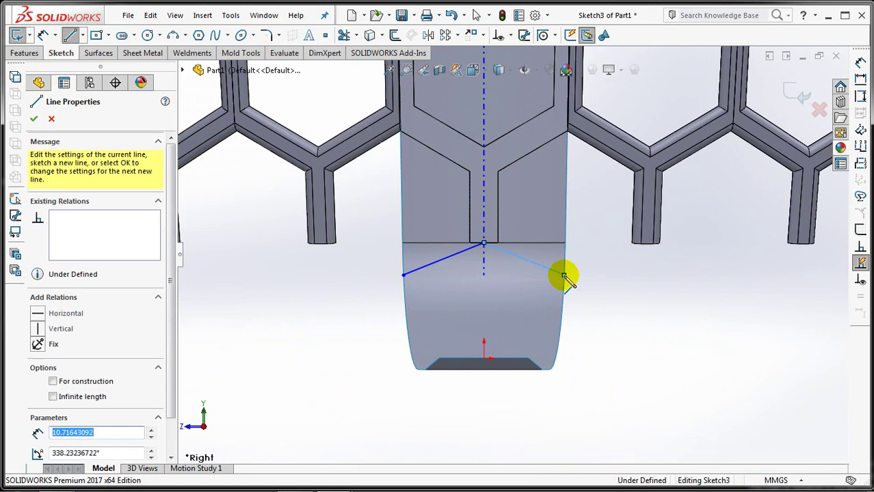
{"action": "right_click", "coordinate": [579, 277]}
{"action": "left_click", "coordinate": [604, 275]}
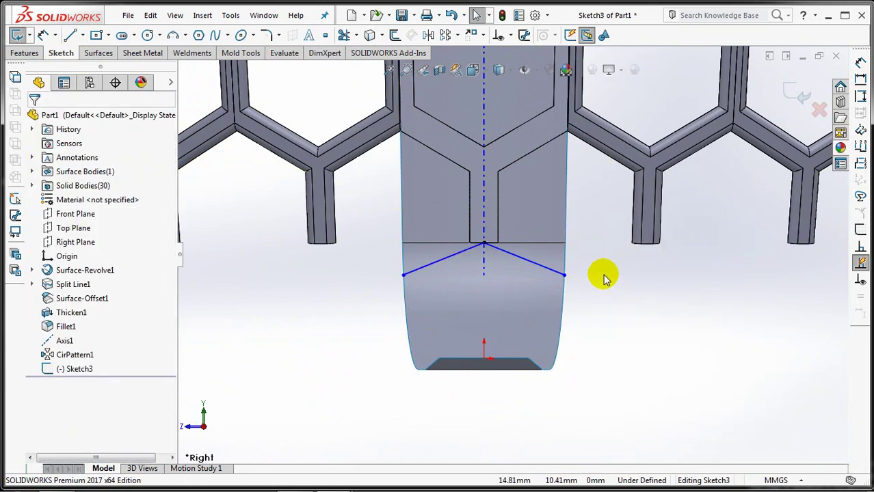
- Make the two V lines Equal and their outer endpoints Horizontal
{"action": "left_click", "coordinate": [504, 35]}
{"action": "left_click", "coordinate": [518, 68]}
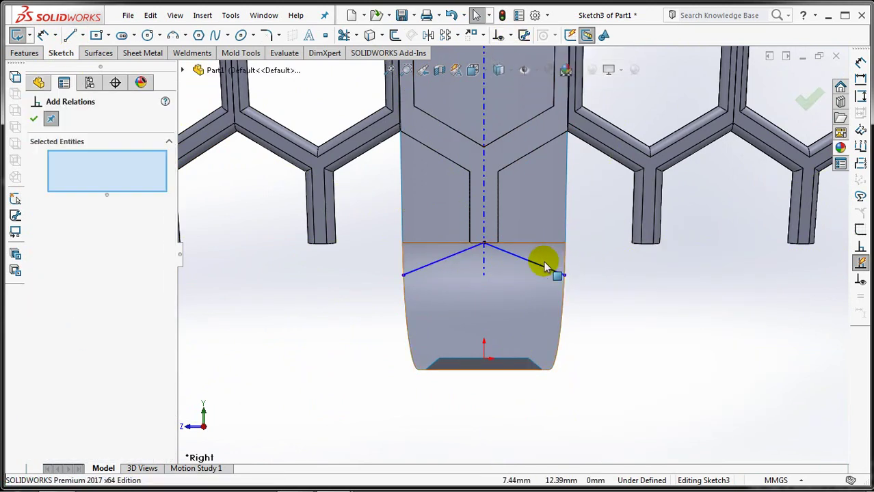
{"action": "left_click", "coordinate": [545, 264]}
{"action": "left_click", "coordinate": [415, 270]}
{"action": "left_click", "coordinate": [39, 402]}
{"action": "left_click", "coordinate": [403, 275]}
{"action": "left_click", "coordinate": [564, 274]}
{"action": "left_click", "coordinate": [45, 325]}
{"action": "left_click", "coordinate": [36, 121]}
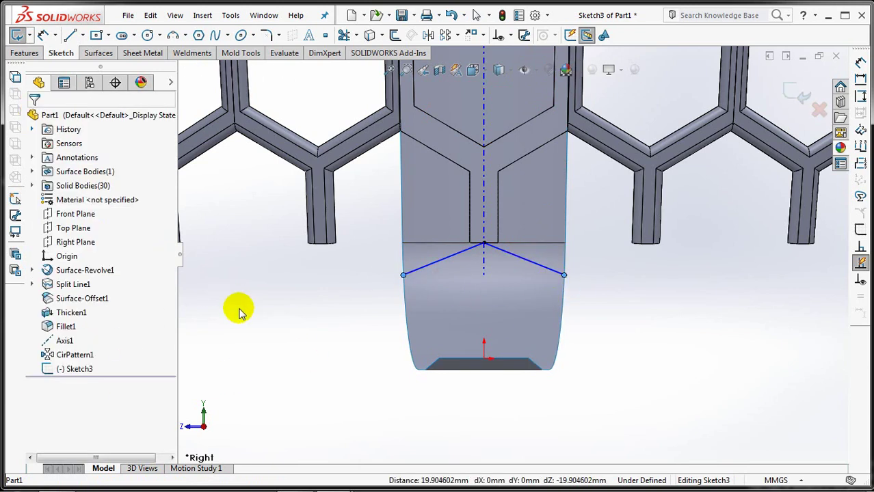
- Dimension the V line's angle from horizontal as 20°
{"action": "left_click", "coordinate": [43, 35]}
{"action": "left_click", "coordinate": [547, 267]}
{"action": "left_click", "coordinate": [557, 242]}
{"action": "left_click", "coordinate": [604, 270]}
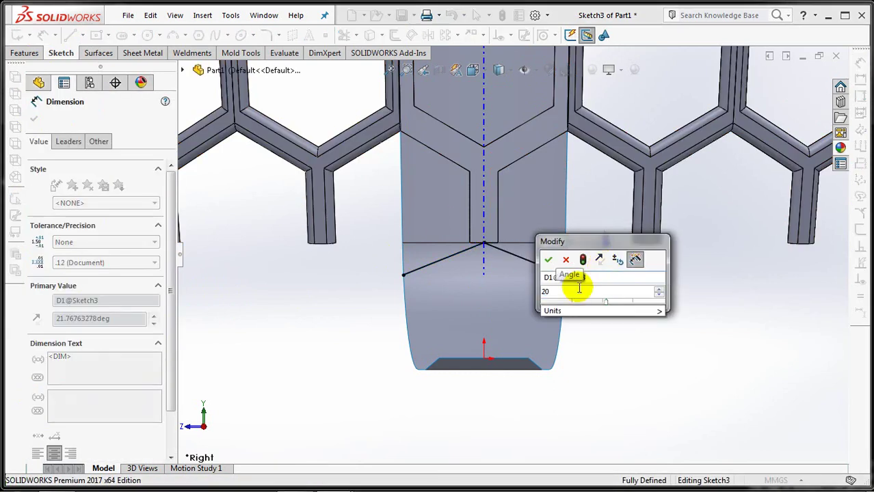
{"action": "left_click", "coordinate": [547, 259]}
{"action": "left_click", "coordinate": [618, 349]}
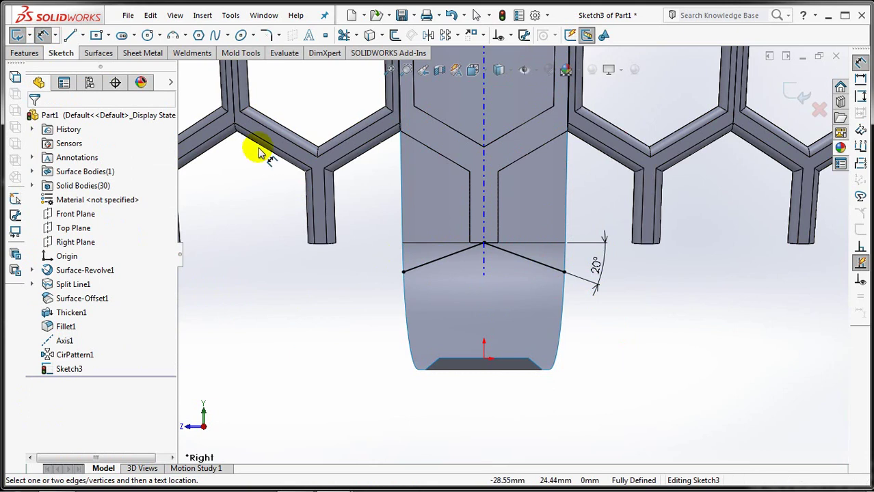
- Offset the V lines 1.75 mm upward and exit Sketch3
{"action": "left_click", "coordinate": [392, 34]}
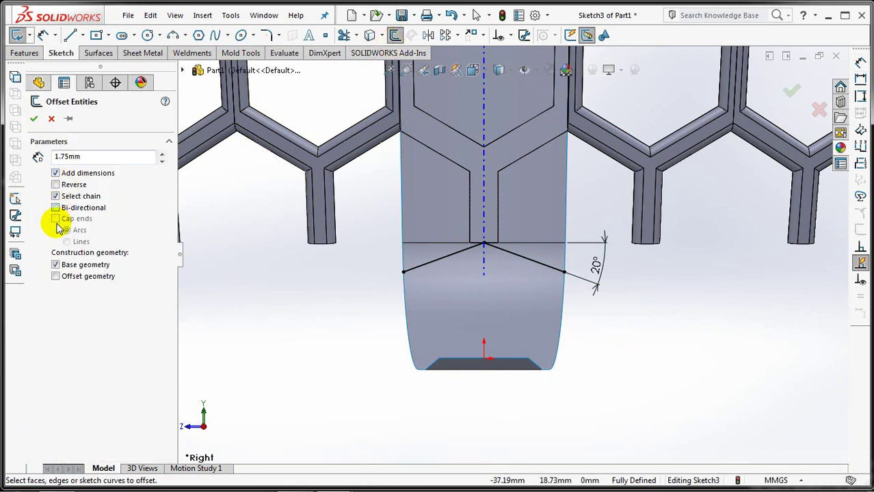
{"action": "left_click", "coordinate": [557, 271]}
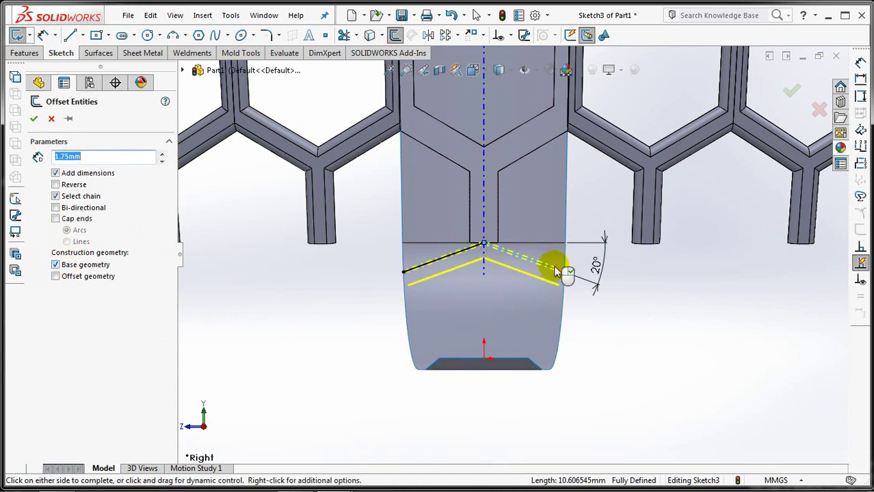
{"action": "left_click", "coordinate": [57, 196]}
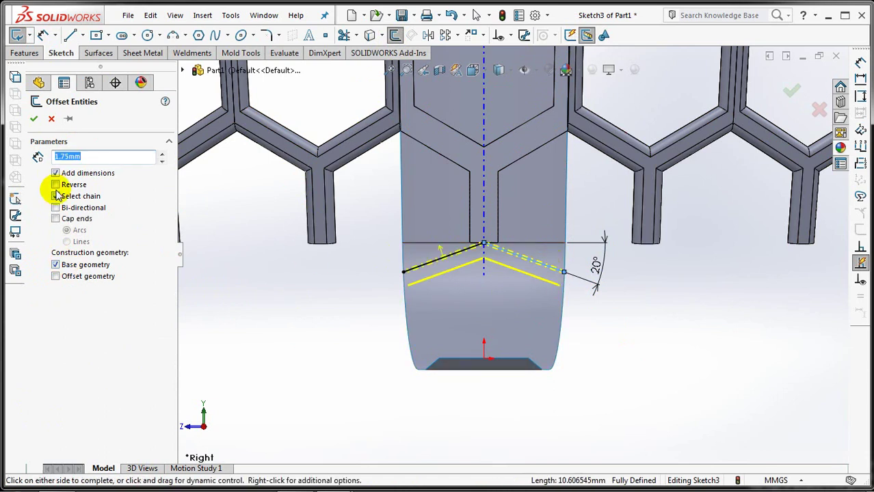
{"action": "left_click", "coordinate": [34, 121]}
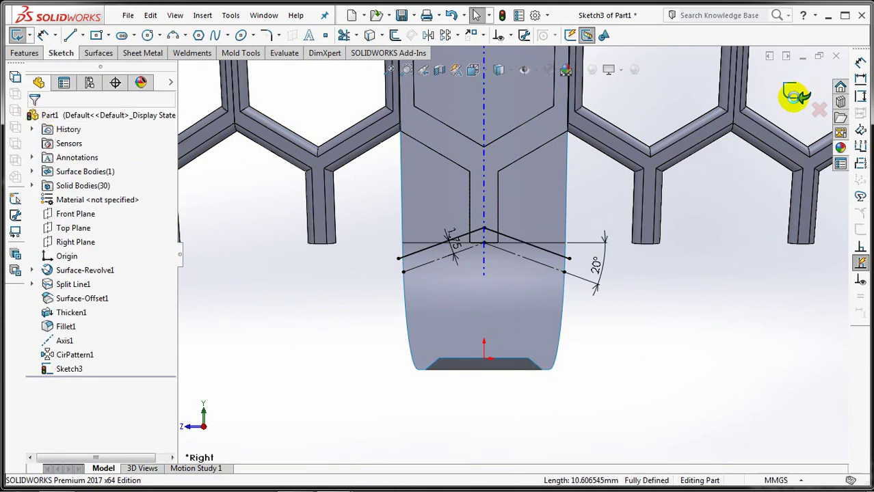
{"action": "left_click", "coordinate": [795, 96]}
- Hide the 30 hexagon solid bodies
{"action": "mouse_move", "coordinate": [294, 285]}
{"action": "middle_mouse_down"}
{"action": "mouse_move", "coordinate": [303, 306]}
{"action": "mouse_move", "coordinate": [433, 297]}
{"action": "mouse_move", "coordinate": [448, 325]}
{"action": "middle_mouse_up"}
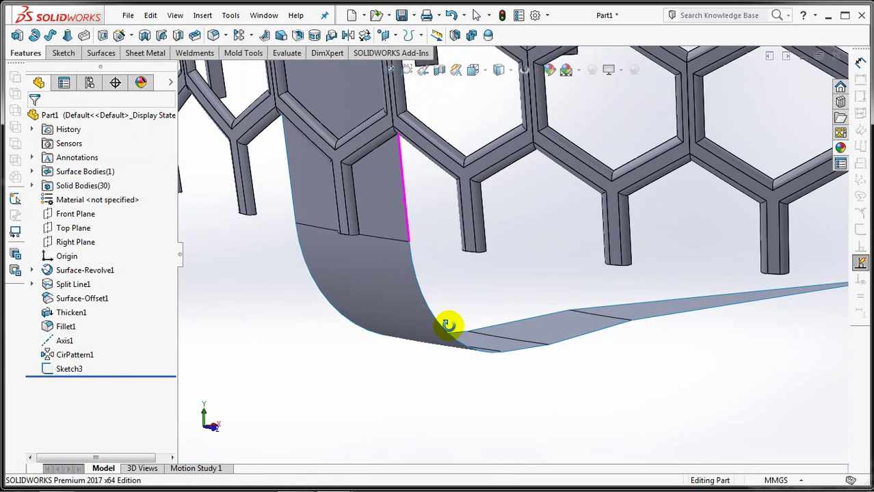
{"action": "scroll", "coordinate": [423, 301], "scroll_direction": "up", "scroll_amount": 2}
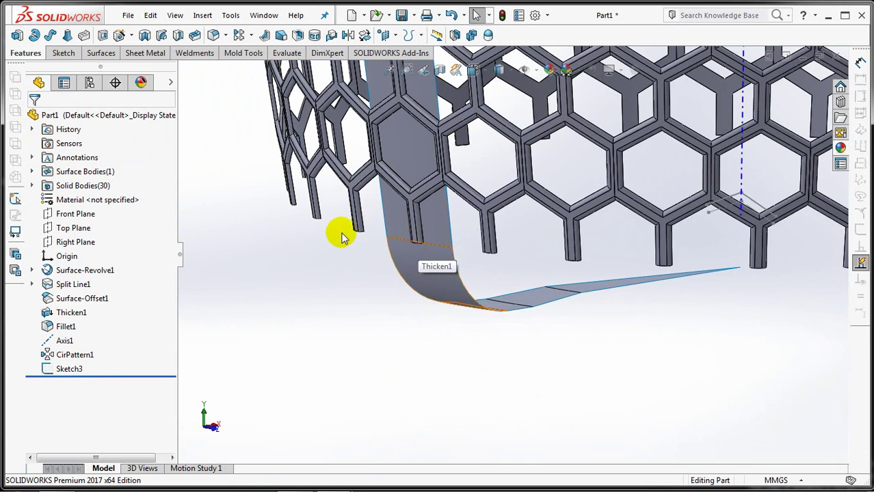
{"action": "left_click", "coordinate": [80, 185]}
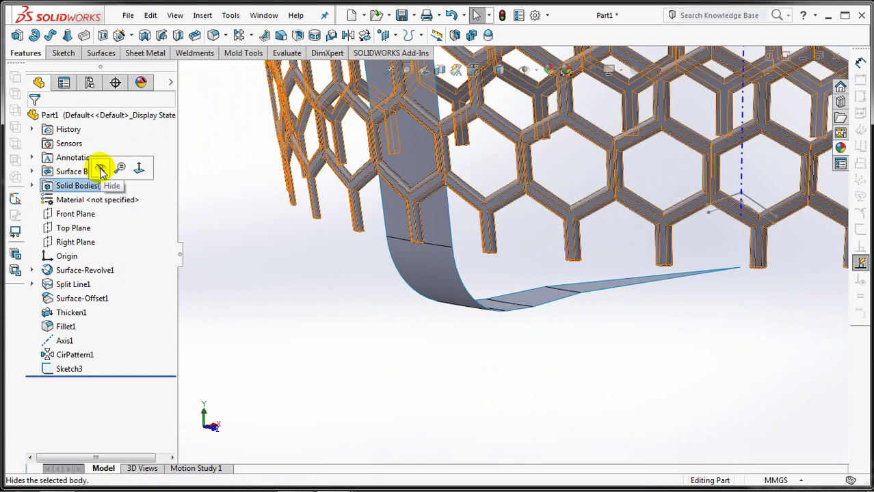
{"action": "key", "text": "Tab"}
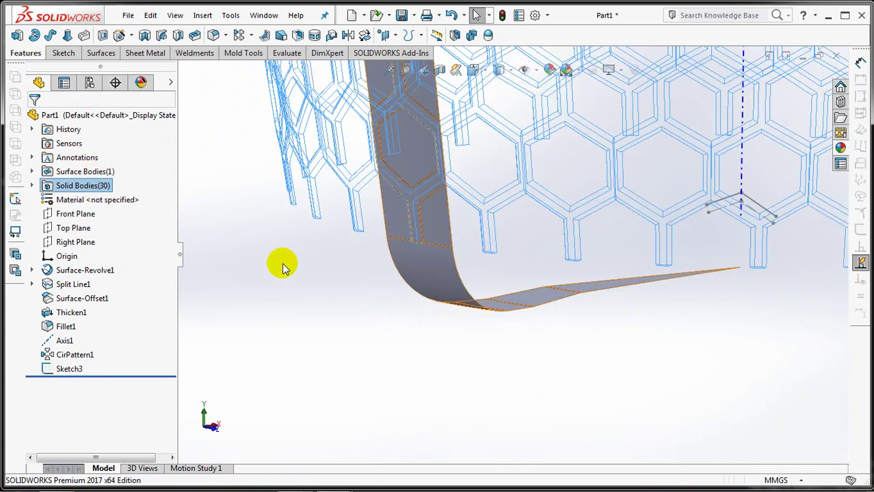
- Project Sketch3's V-lines onto the strip faces as Split Line2
{"action": "left_click", "coordinate": [46, 371]}
{"action": "left_click", "coordinate": [408, 35]}
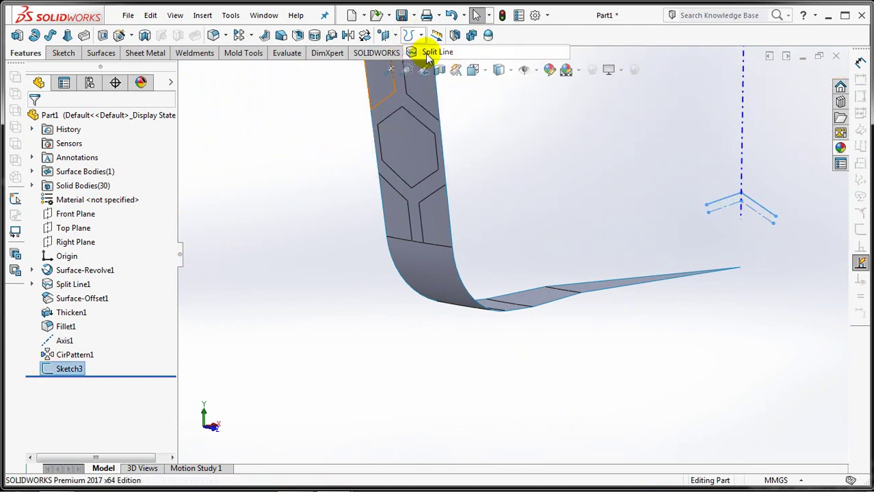
{"action": "left_click", "coordinate": [429, 58]}
{"action": "left_click", "coordinate": [414, 267]}
{"action": "left_click", "coordinate": [419, 232]}
{"action": "left_click", "coordinate": [403, 236]}
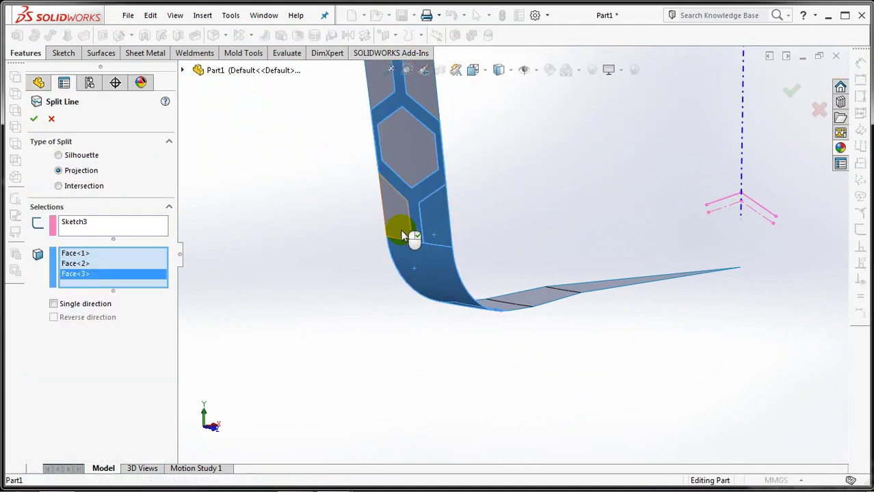
{"action": "left_click", "coordinate": [403, 236]}
{"action": "left_click", "coordinate": [791, 90]}
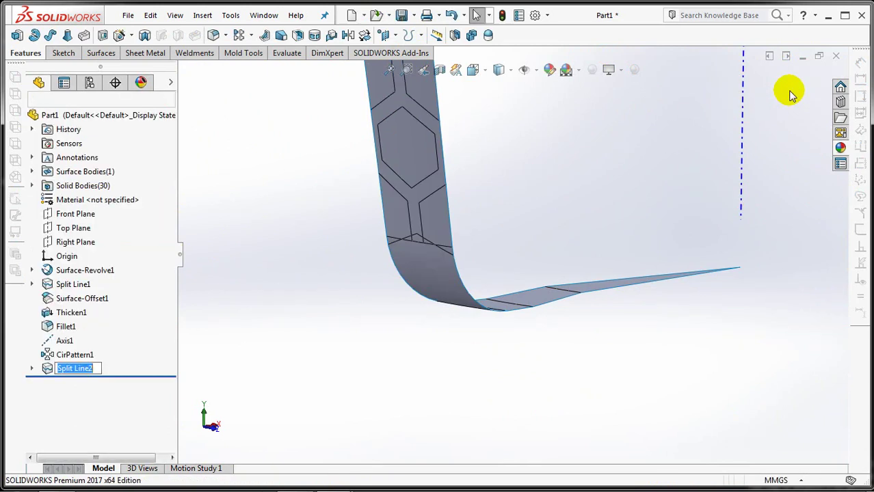
{"action": "left_click", "coordinate": [318, 252]}
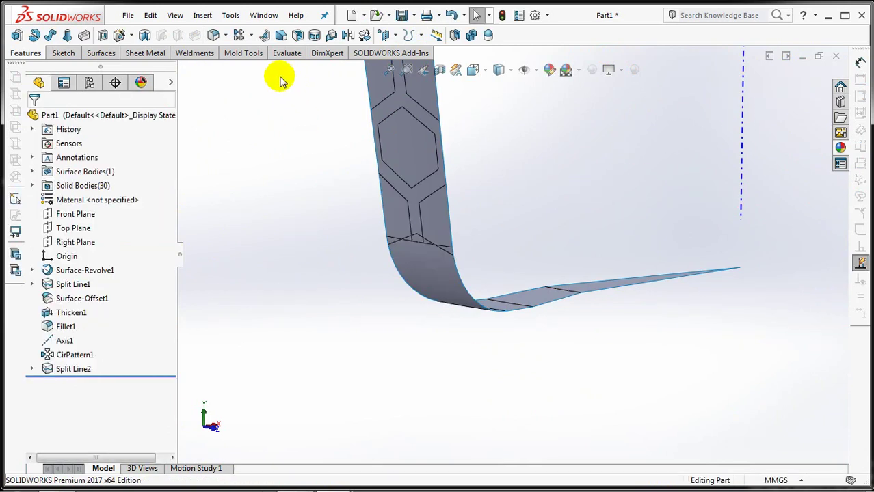
{"action": "left_click", "coordinate": [100, 55]}
- Copy the seven lower strip faces at 0.00mm into Surface-Offset2
{"action": "left_click", "coordinate": [151, 35]}
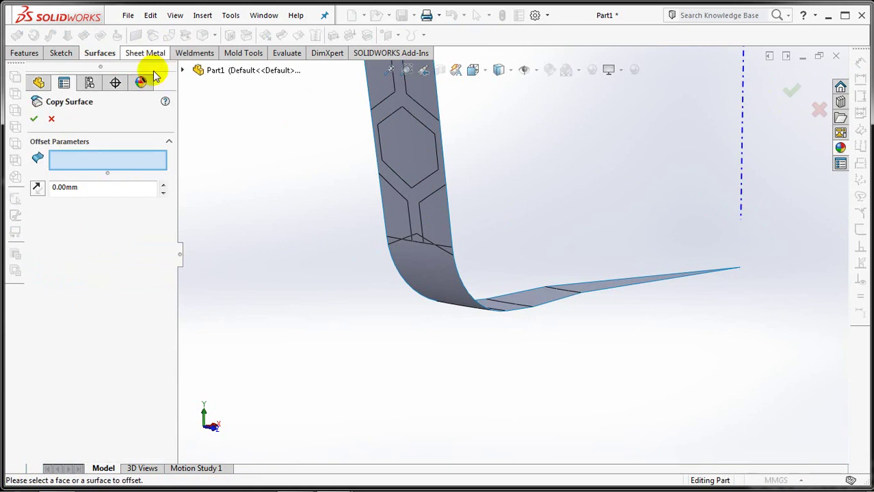
{"action": "mouse_move", "coordinate": [429, 298]}
{"action": "middle_mouse_down"}
{"action": "mouse_move", "coordinate": [448, 257]}
{"action": "mouse_move", "coordinate": [499, 212]}
{"action": "mouse_move", "coordinate": [509, 233]}
{"action": "middle_mouse_up"}
{"action": "left_click", "coordinate": [429, 199]}
{"action": "left_click", "coordinate": [448, 170]}
{"action": "left_click", "coordinate": [466, 173]}
{"action": "left_click", "coordinate": [466, 171]}
{"action": "left_click", "coordinate": [531, 318]}
{"action": "left_click", "coordinate": [562, 349]}
{"action": "left_click", "coordinate": [591, 380]}
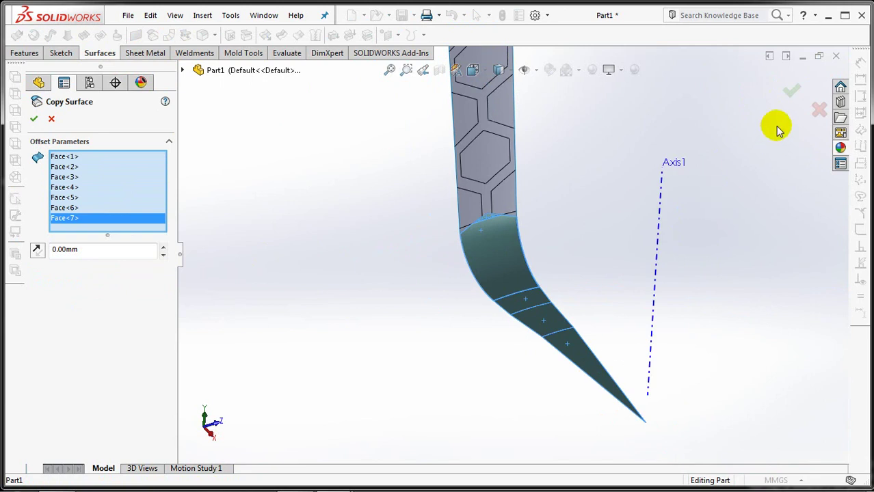
{"action": "scroll", "coordinate": [510, 221], "scroll_direction": "down", "scroll_amount": 5}
{"action": "left_click", "coordinate": [793, 91]}
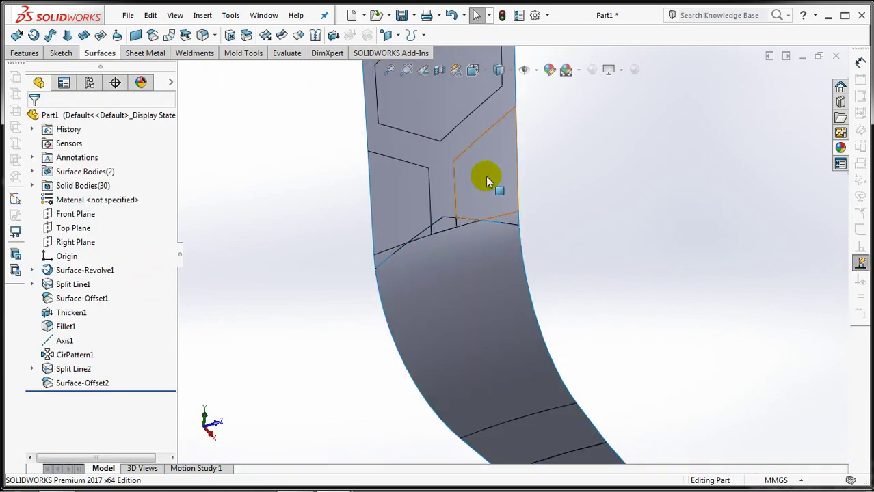
- Zoom and orbit to inspect the copied surface
{"action": "left_click", "coordinate": [506, 183]}
{"action": "scroll", "coordinate": [612, 153], "scroll_direction": "up", "scroll_amount": 3}
{"action": "scroll", "coordinate": [613, 160], "scroll_direction": "up", "scroll_amount": 3}
{"action": "scroll", "coordinate": [611, 160], "scroll_direction": "up", "scroll_amount": 2}
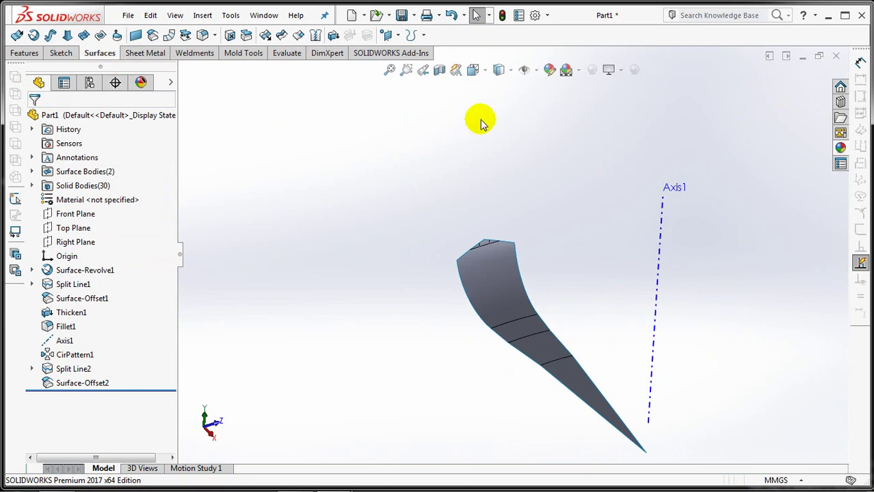
{"action": "mouse_move", "coordinate": [501, 131]}
{"action": "middle_mouse_down"}
{"action": "mouse_move", "coordinate": [503, 117]}
{"action": "mouse_move", "coordinate": [370, 180]}
{"action": "mouse_move", "coordinate": [377, 239]}
{"action": "mouse_move", "coordinate": [293, 360]}
{"action": "middle_mouse_up"}
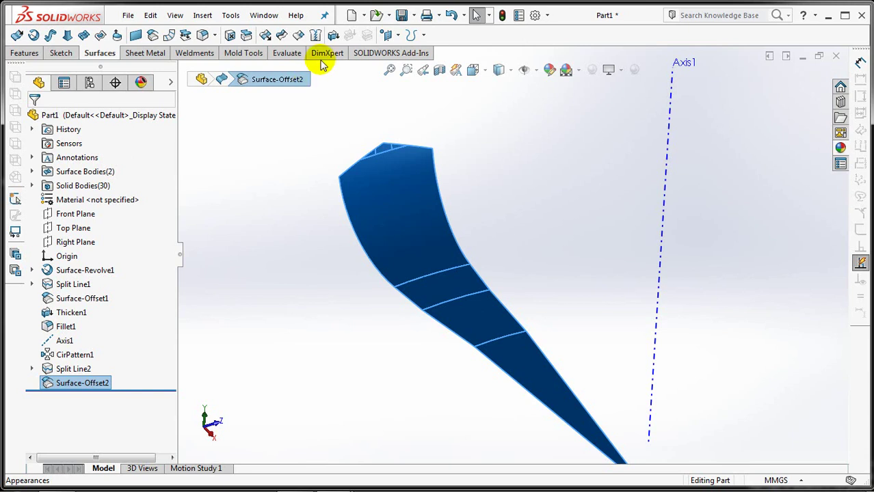
- Thicken Surface-Offset2 into a 1.20mm solid wall
{"action": "left_click", "coordinate": [333, 35]}
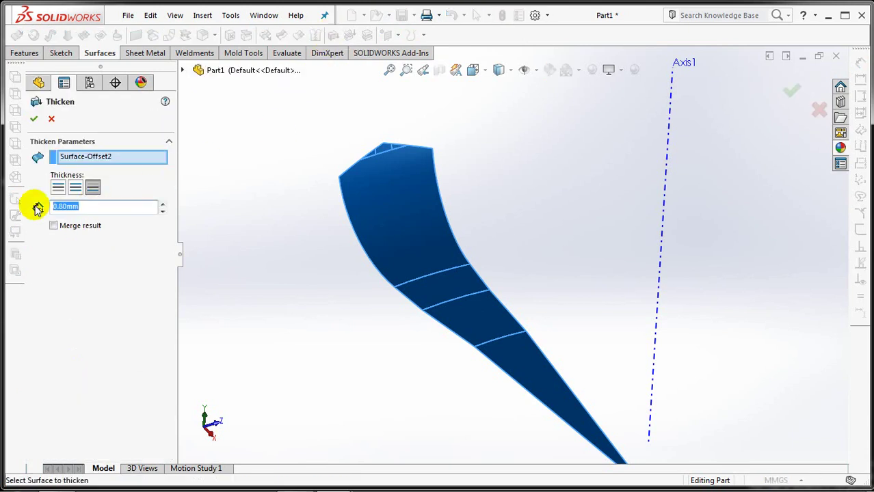
{"action": "type", "text": "20"}
{"action": "key", "text": "Tab"}
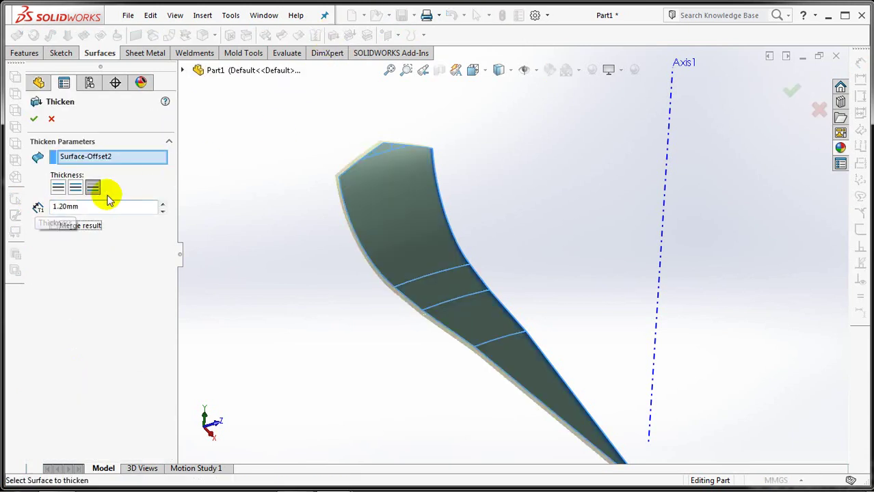
{"action": "left_click", "coordinate": [33, 119]}
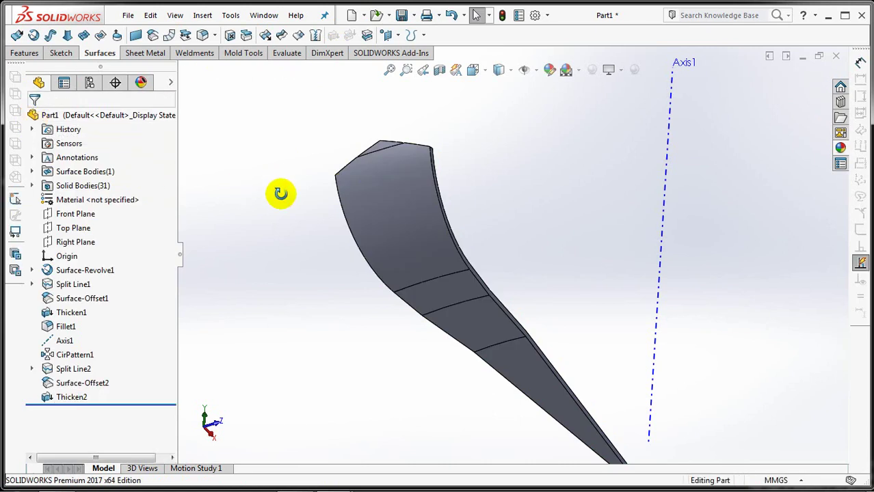
{"action": "middle_click_drag", "start_coordinate": [283, 185], "coordinate": [283, 276]}
{"action": "scroll", "coordinate": [352, 168], "scroll_direction": "down", "scroll_amount": 5}
{"action": "scroll", "coordinate": [342, 164], "scroll_direction": "down", "scroll_amount": 3}
{"action": "scroll", "coordinate": [327, 167], "scroll_direction": "down", "scroll_amount": 2}
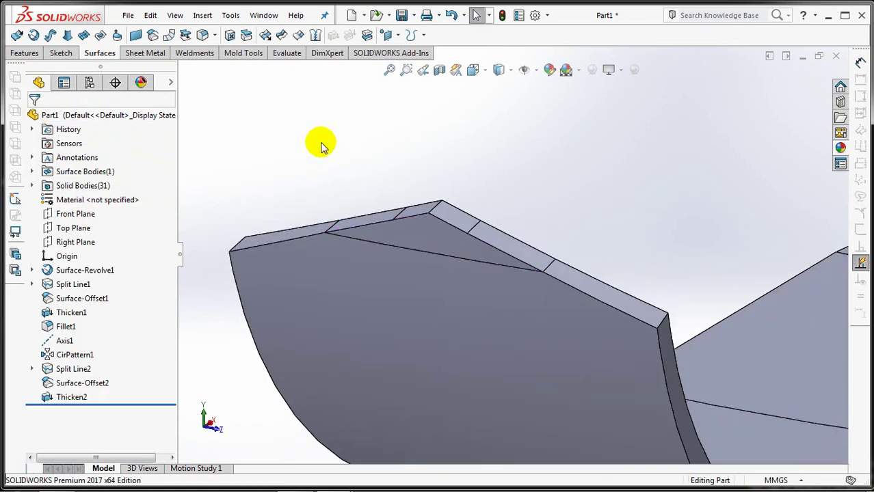
- Fillet the top rim edges at 3mm, including their tangent chains
{"action": "left_click", "coordinate": [204, 38]}
{"action": "type", "text": "3"}
{"action": "key", "text": "Tab"}
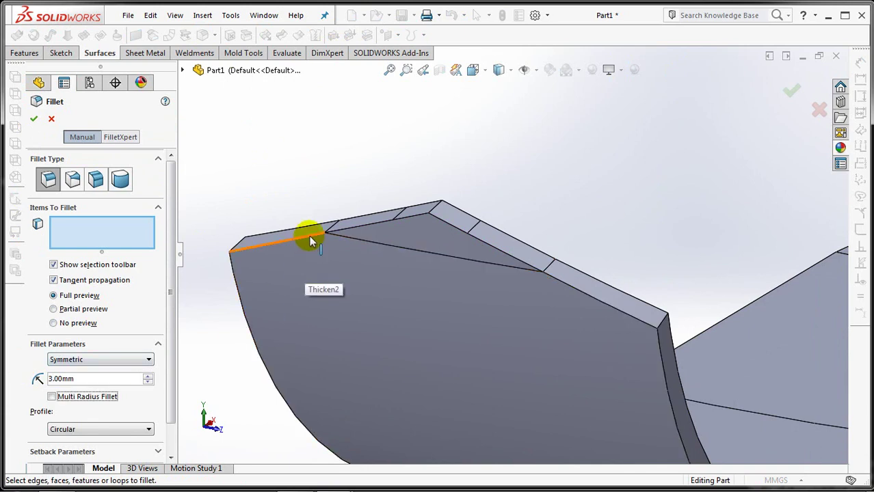
{"action": "right_click", "coordinate": [310, 239]}
{"action": "left_click", "coordinate": [354, 388]}
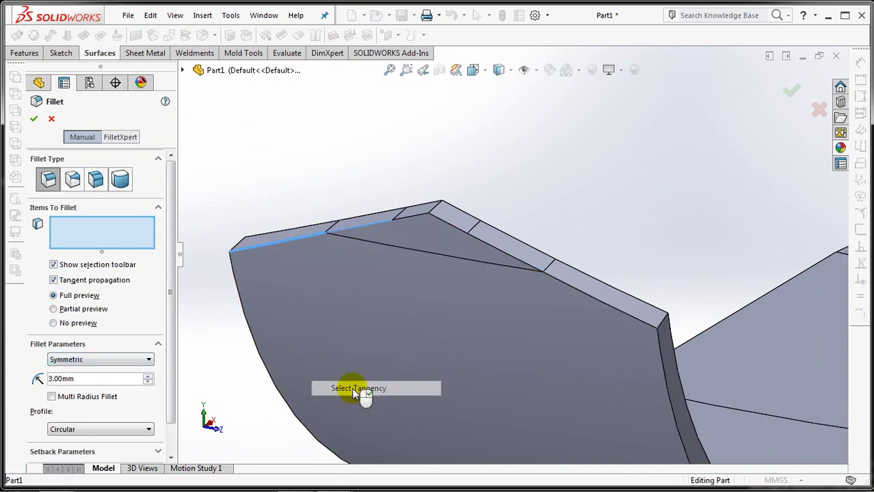
{"action": "right_click", "coordinate": [463, 236]}
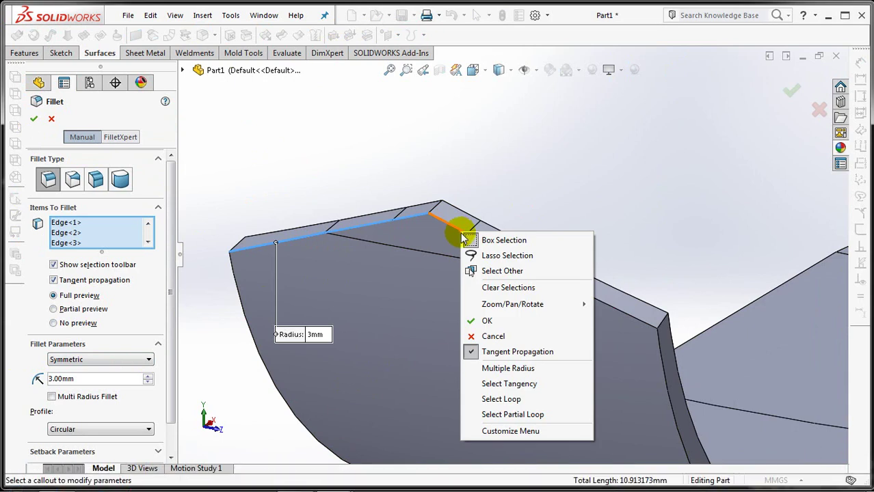
{"action": "left_click", "coordinate": [528, 385]}
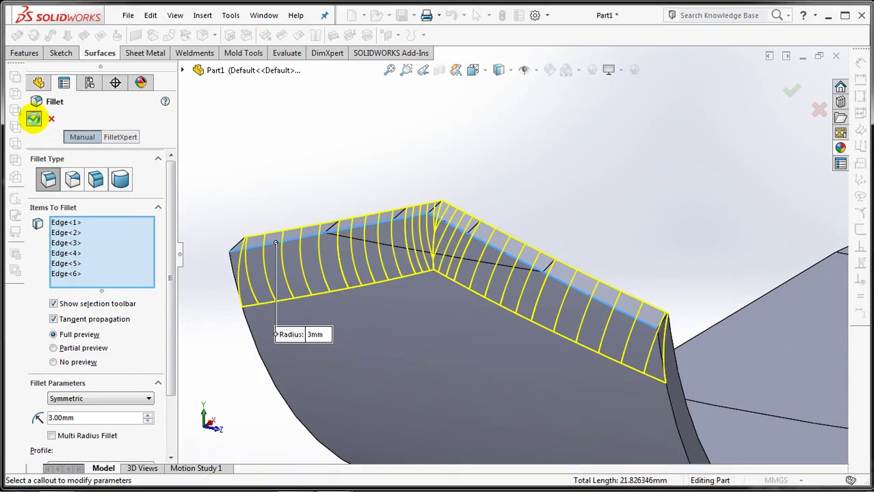
{"action": "left_click", "coordinate": [34, 119]}
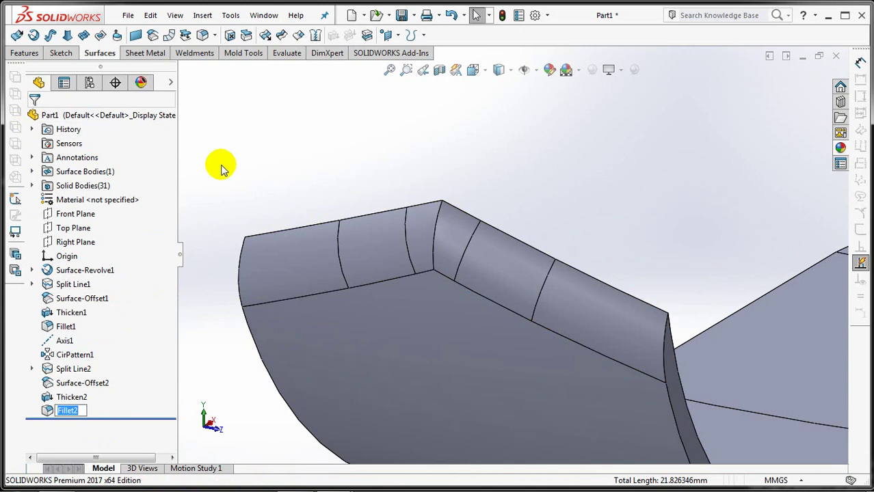
- Add a second fillet, Fillet3, on another rim edge
{"action": "left_click", "coordinate": [203, 37]}
{"action": "left_click", "coordinate": [432, 248]}
{"action": "left_click", "coordinate": [34, 119]}
{"action": "scroll", "coordinate": [358, 182], "scroll_direction": "up", "scroll_amount": 2}
{"action": "scroll", "coordinate": [359, 182], "scroll_direction": "up", "scroll_amount": 3}
{"action": "mouse_move", "coordinate": [366, 181]}
{"action": "middle_mouse_down"}
{"action": "mouse_move", "coordinate": [339, 223]}
{"action": "mouse_move", "coordinate": [369, 167]}
{"action": "mouse_move", "coordinate": [321, 236]}
{"action": "middle_mouse_up"}
{"action": "scroll", "coordinate": [369, 167], "scroll_direction": "up", "scroll_amount": 2}
- Pattern the Fillet3 body 30 times over 360° around Axis1
{"action": "left_click", "coordinate": [23, 54]}
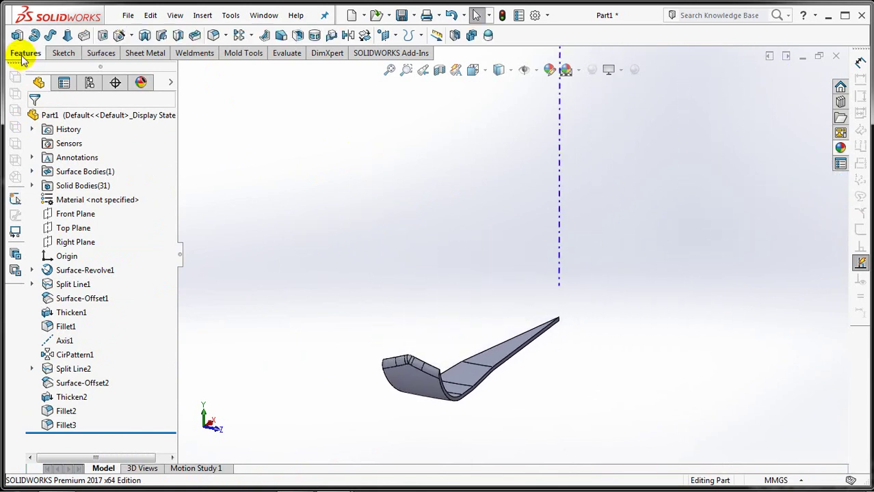
{"action": "left_click", "coordinate": [247, 35]}
{"action": "left_click", "coordinate": [263, 64]}
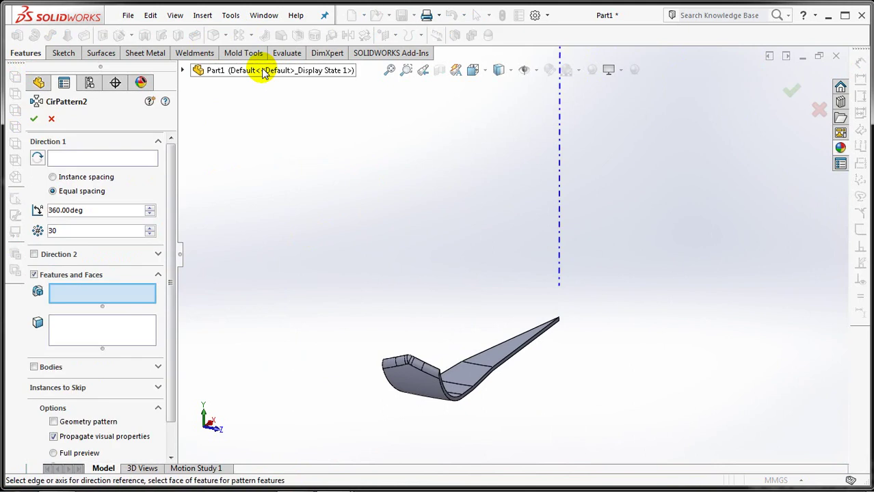
{"action": "left_click", "coordinate": [33, 367]}
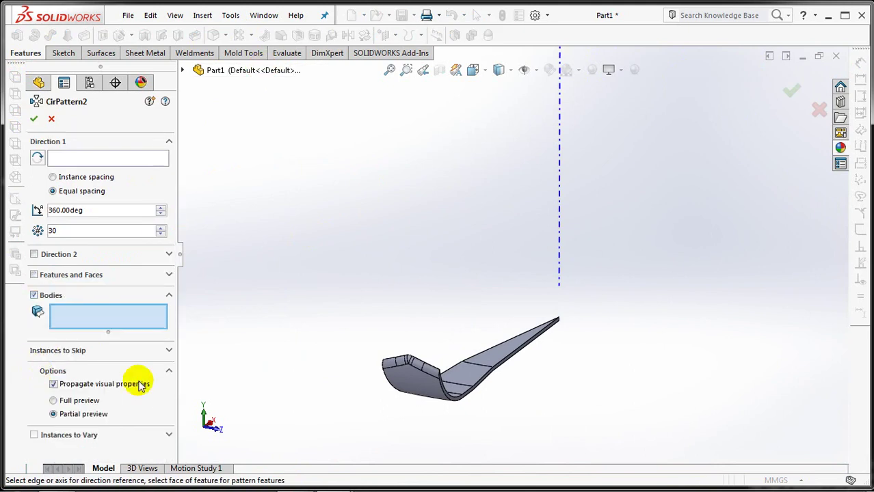
{"action": "left_click", "coordinate": [419, 394]}
{"action": "left_click", "coordinate": [87, 161]}
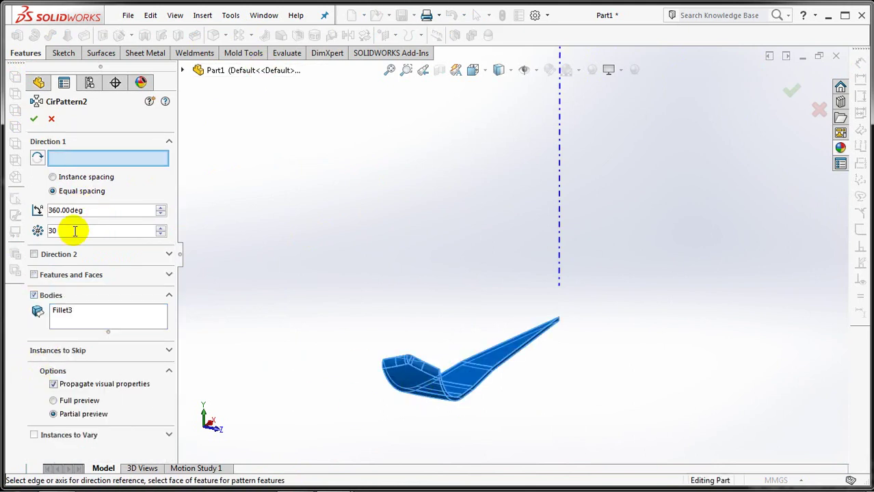
{"action": "left_click", "coordinate": [559, 175]}
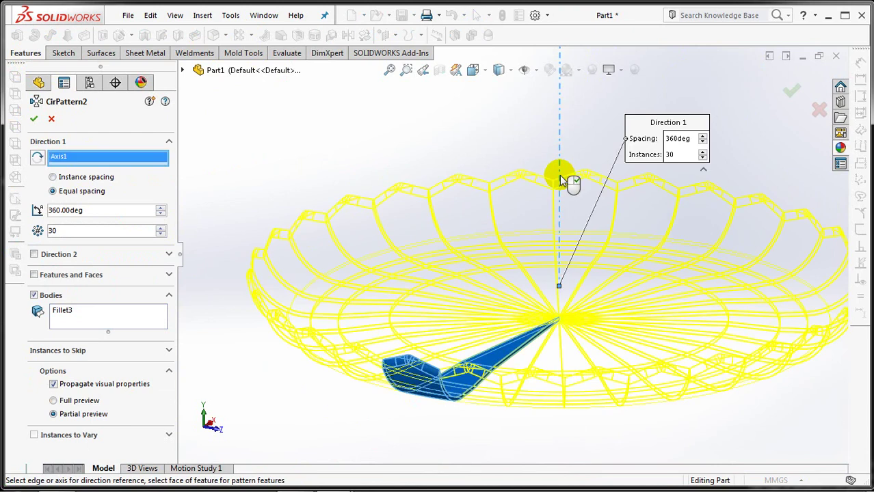
{"action": "left_click", "coordinate": [789, 92]}
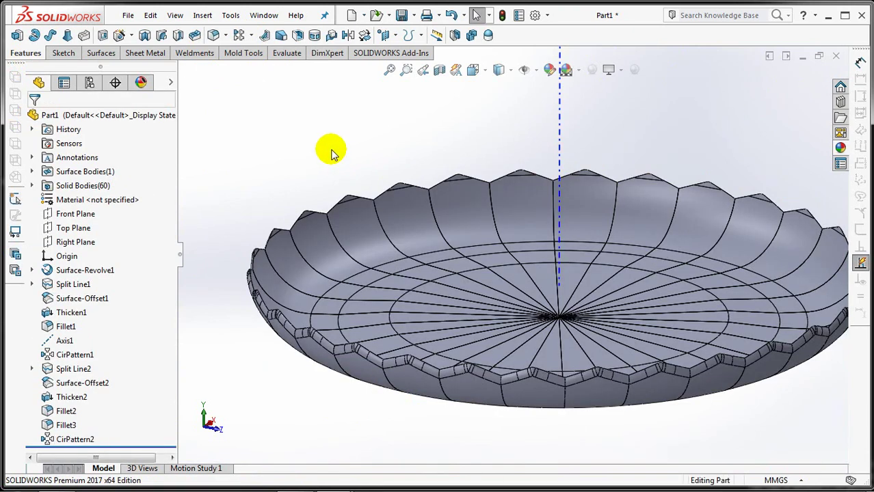
- Hide and then re-show all 60 solid bodies
{"action": "scroll", "coordinate": [276, 161], "scroll_direction": "up", "scroll_amount": 3}
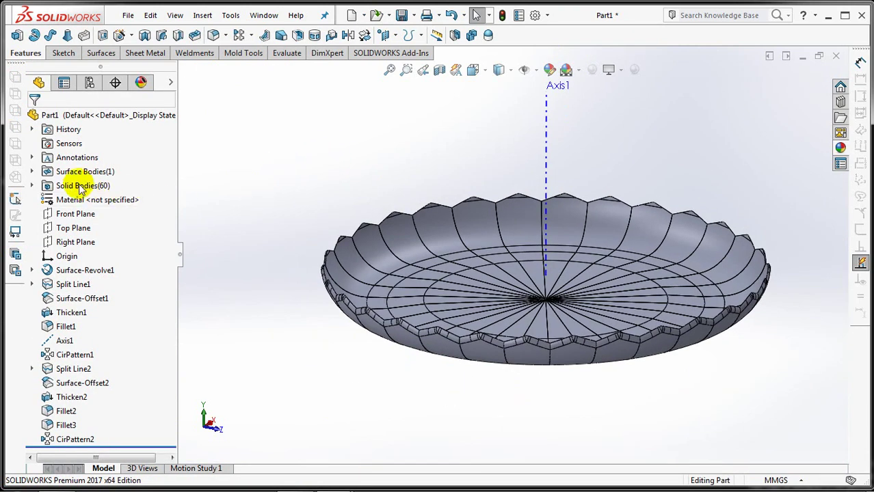
{"action": "left_click", "coordinate": [80, 186]}
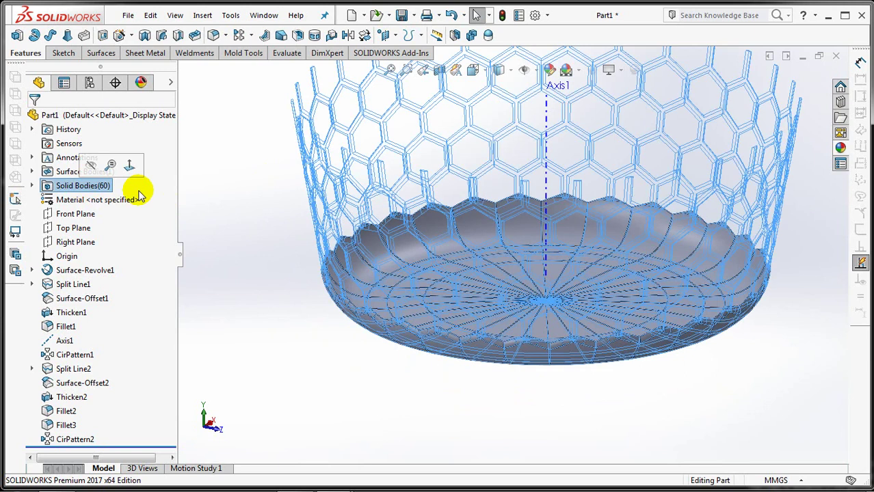
{"action": "left_click", "coordinate": [196, 196]}
{"action": "left_click", "coordinate": [90, 190]}
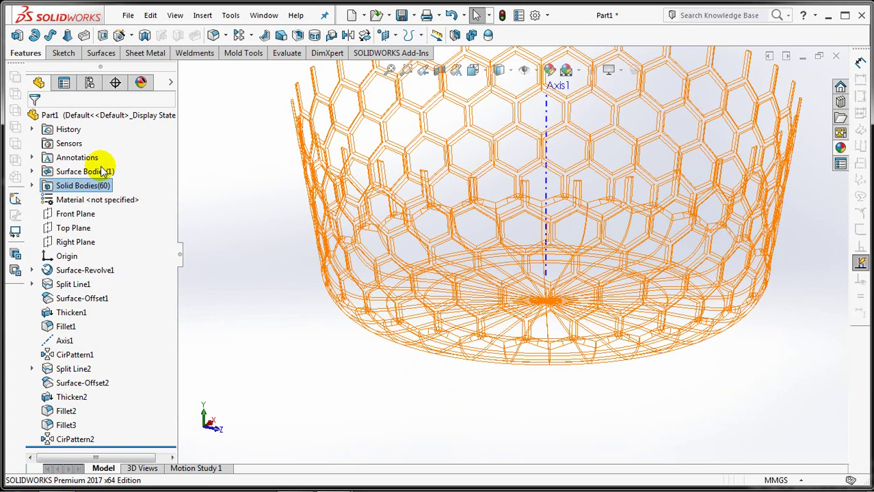
{"action": "left_click", "coordinate": [235, 203]}
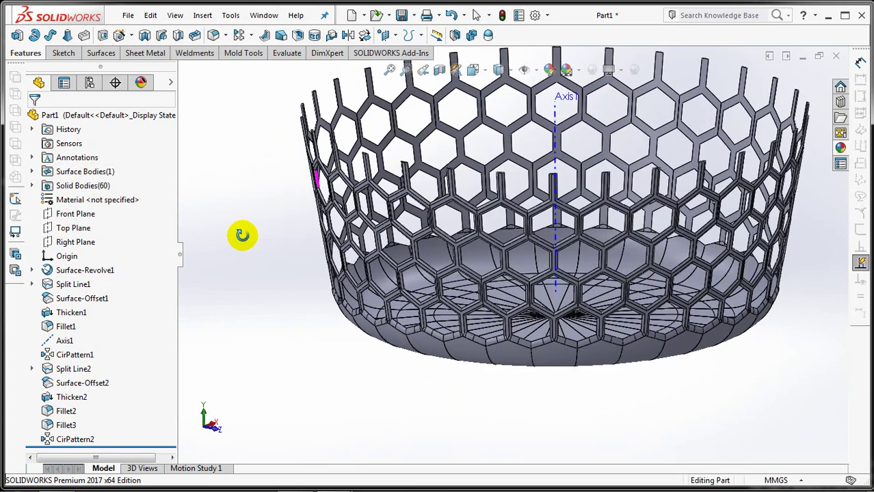
- Hide the 60 solid bodies and view the revolve profile Sketch1 square-on
{"action": "middle_click_drag", "start_coordinate": [245, 237], "coordinate": [227, 266], "text": "ctrl"}
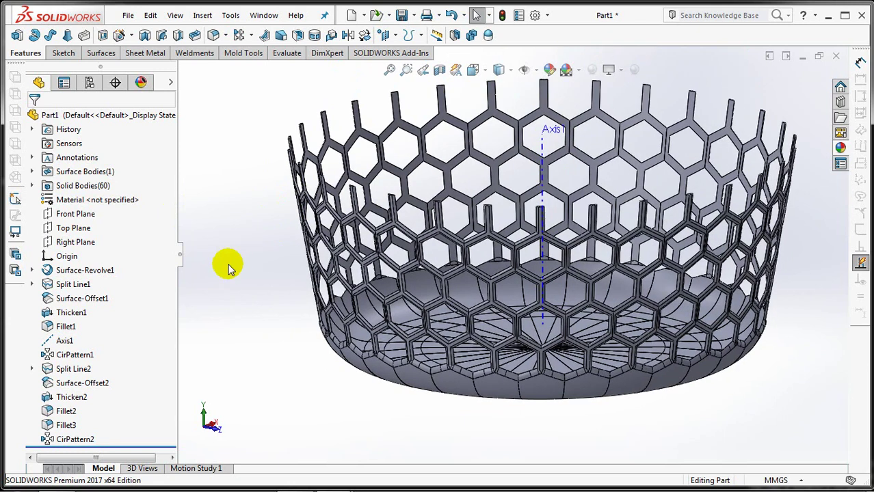
{"action": "left_click", "coordinate": [89, 186]}
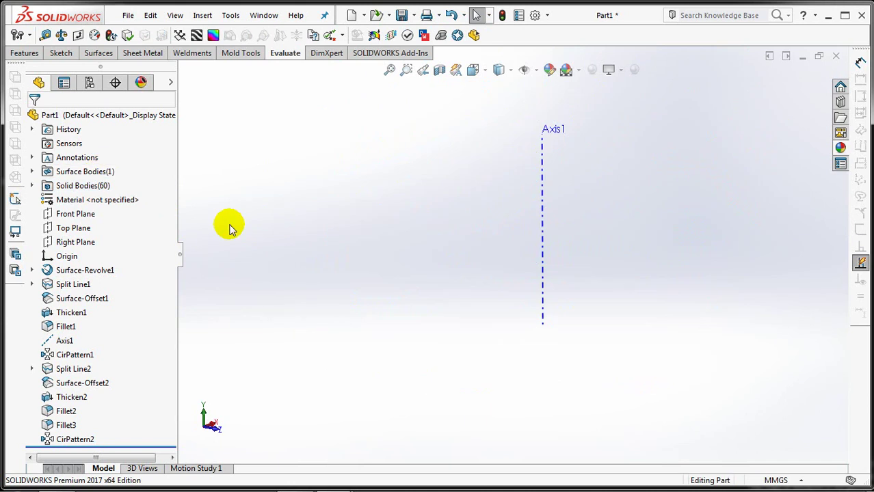
{"action": "left_click", "coordinate": [33, 271]}
{"action": "left_click", "coordinate": [78, 282]}
{"action": "left_click", "coordinate": [128, 265]}
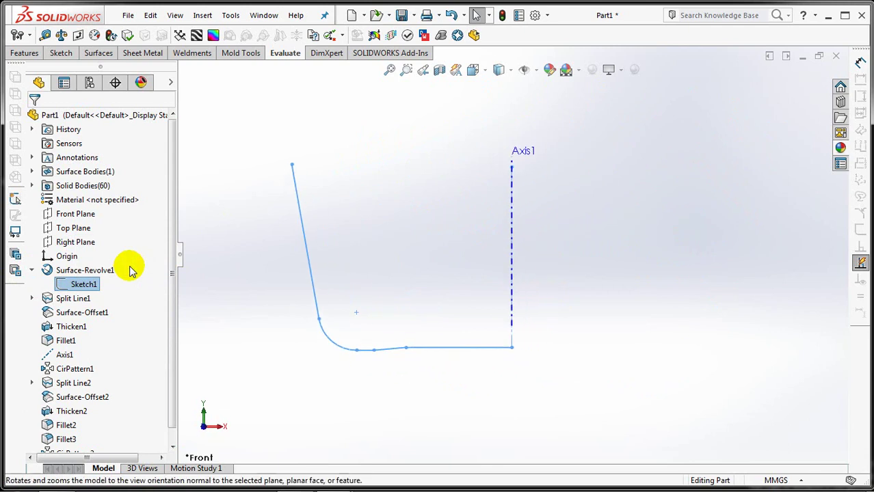
{"action": "left_click", "coordinate": [240, 286]}
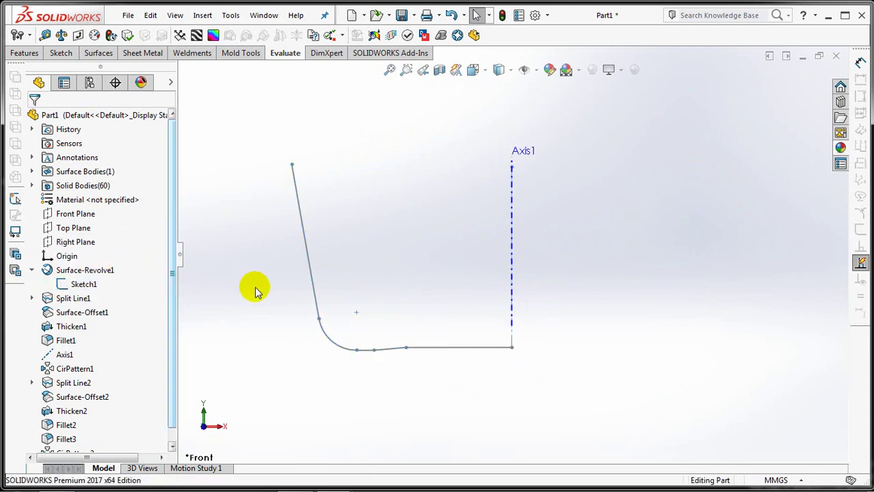
{"action": "middle_click_drag", "start_coordinate": [256, 291], "coordinate": [302, 331], "text": "ctrl"}
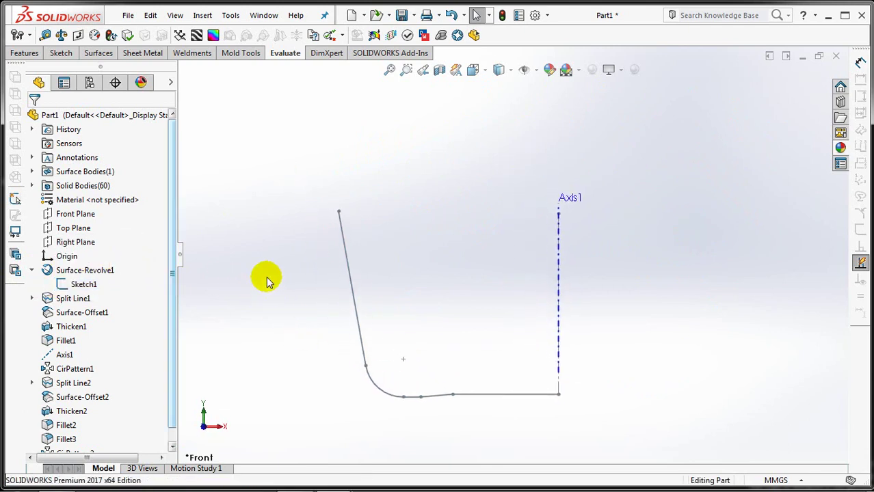
{"action": "left_click", "coordinate": [75, 214]}
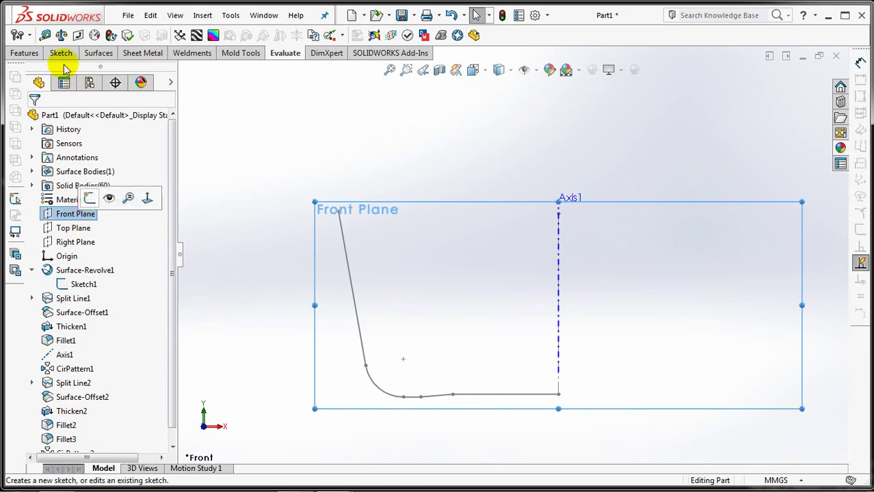
- Sketch a closed four-sided rim profile on the Front Plane at the wall line's top
{"action": "left_click", "coordinate": [24, 52]}
{"action": "left_click", "coordinate": [34, 37]}
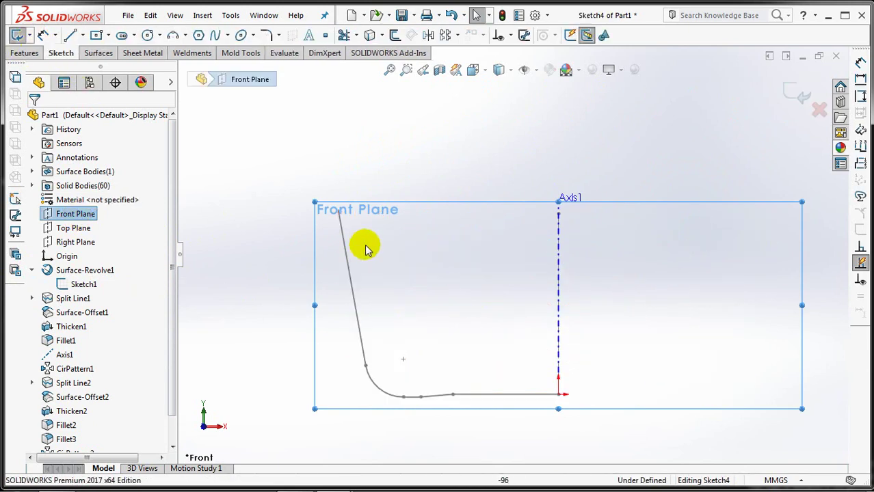
{"action": "mouse_move", "coordinate": [336, 217]}
{"action": "middle_mouse_down", "text": "shift"}
{"action": "mouse_move", "coordinate": [335, 192]}
{"action": "mouse_move", "coordinate": [384, 220]}
{"action": "mouse_move", "coordinate": [479, 240]}
{"action": "middle_mouse_up", "text": "shift"}
{"action": "scroll", "coordinate": [362, 226], "scroll_direction": "down", "scroll_amount": 2}
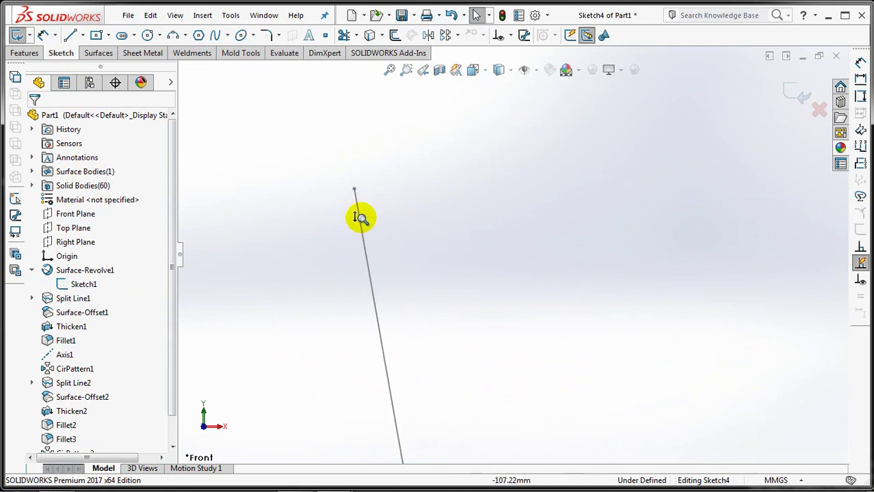
{"action": "middle_click_drag", "start_coordinate": [414, 238], "coordinate": [497, 272], "text": "ctrl"}
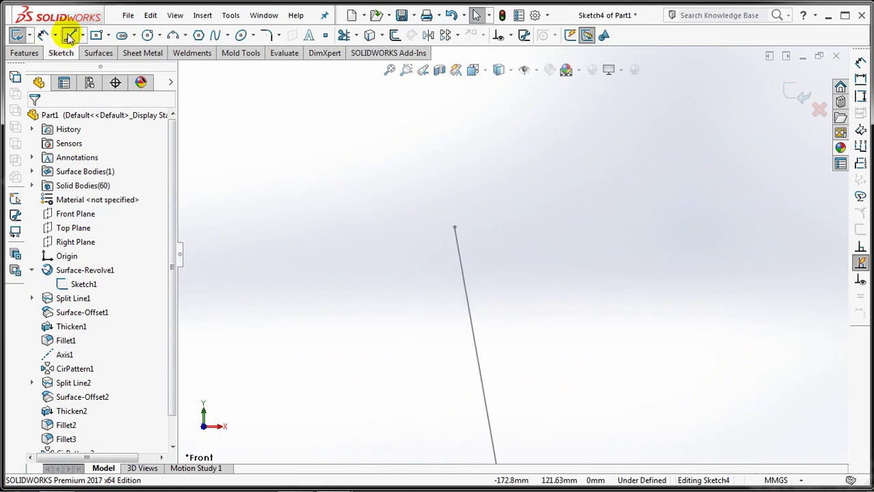
{"action": "left_click", "coordinate": [69, 36]}
{"action": "left_click", "coordinate": [455, 229]}
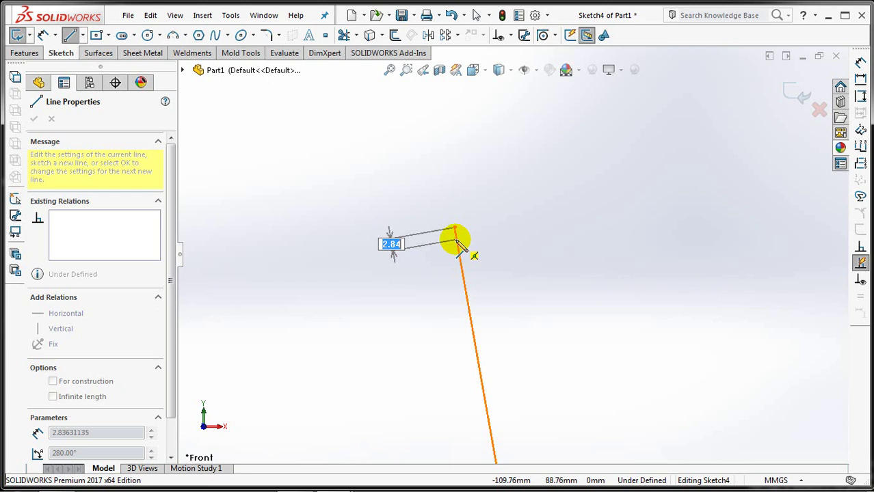
{"action": "left_click", "coordinate": [446, 180]}
{"action": "left_click", "coordinate": [379, 181]}
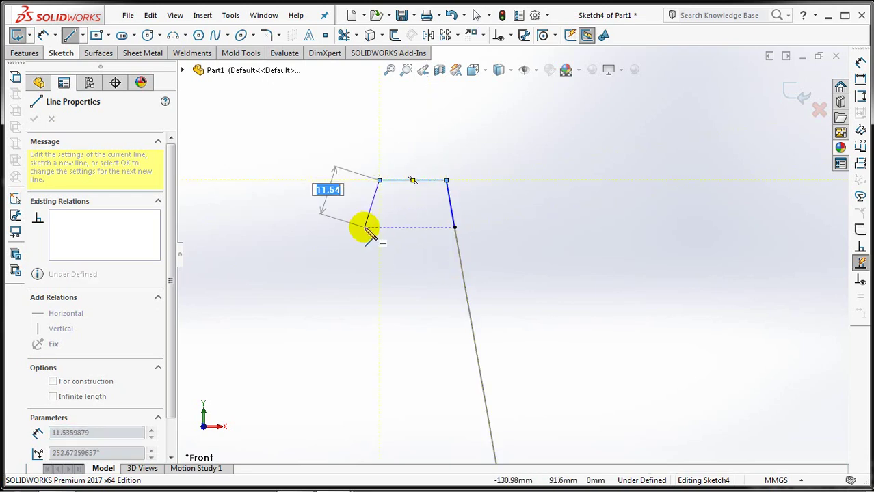
{"action": "left_click", "coordinate": [364, 227]}
{"action": "left_click", "coordinate": [454, 227]}
{"action": "right_click", "coordinate": [472, 240]}
{"action": "left_click", "coordinate": [452, 247]}
- Make the trapezoid's right edge collinear with the slanted wall line
{"action": "left_click", "coordinate": [506, 36]}
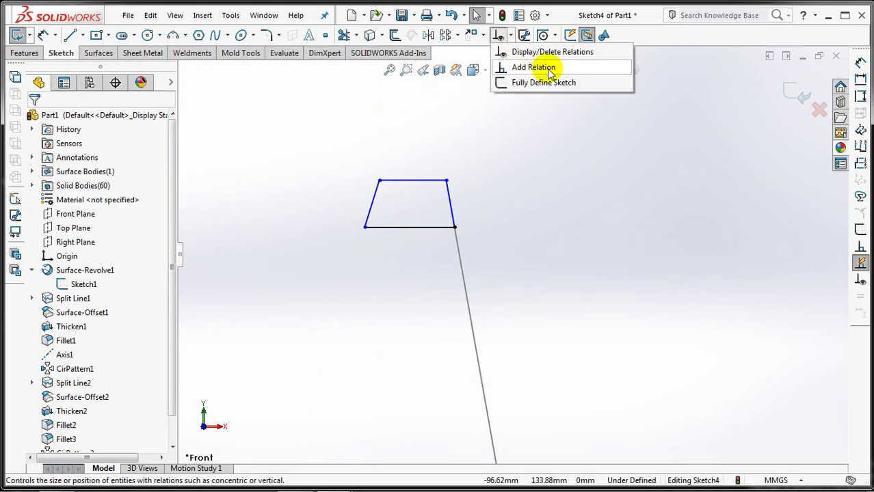
{"action": "left_click", "coordinate": [540, 67]}
{"action": "left_click", "coordinate": [450, 205]}
{"action": "left_click", "coordinate": [458, 255]}
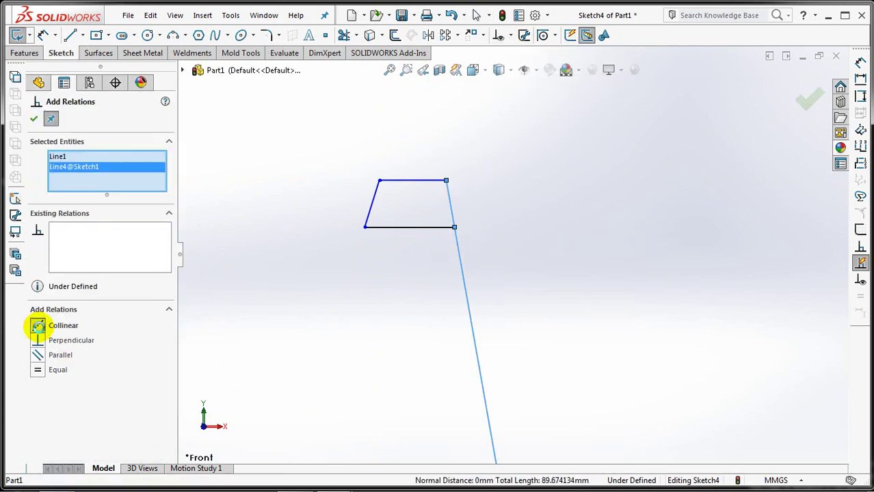
{"action": "left_click", "coordinate": [34, 118]}
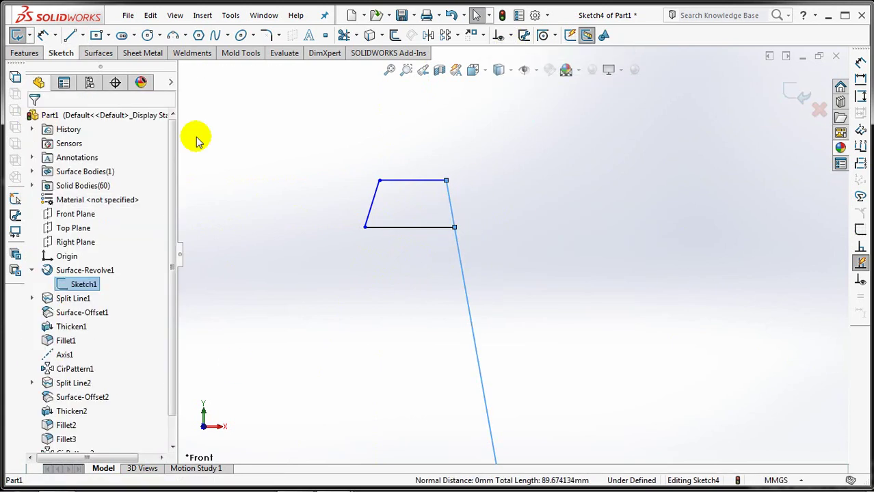
- Dimension the trapezoid's 9 mm height and 13° side angle
{"action": "left_click", "coordinate": [42, 35]}
{"action": "left_click", "coordinate": [417, 191]}
{"action": "left_click", "coordinate": [330, 204]}
{"action": "type", "text": "6"}
{"action": "left_click", "coordinate": [273, 198]}
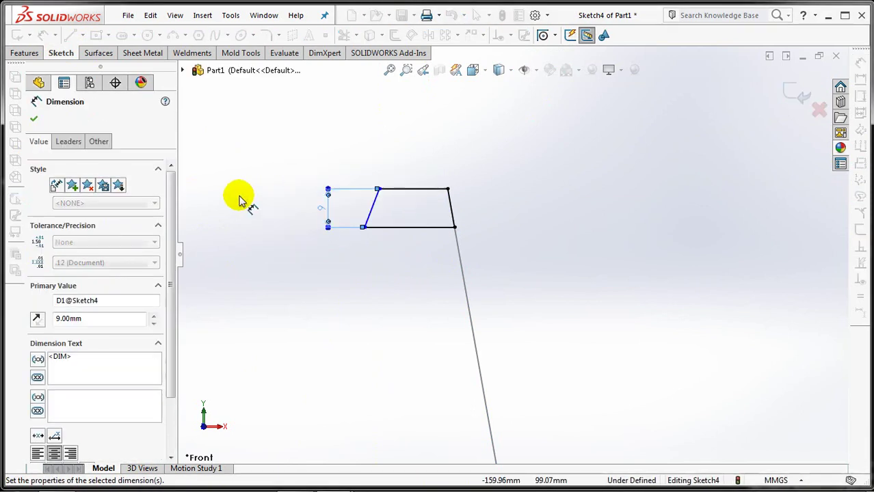
{"action": "left_click", "coordinate": [384, 234]}
{"action": "left_click", "coordinate": [452, 219]}
{"action": "left_click", "coordinate": [416, 272]}
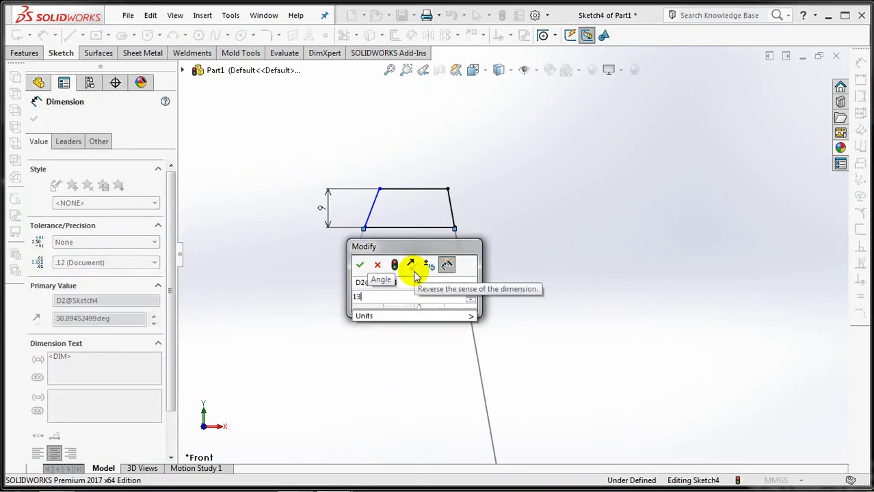
{"action": "left_click", "coordinate": [357, 272]}
- Set the bottom edge width to 18 mm, fully defining the profile
{"action": "left_click", "coordinate": [437, 228]}
{"action": "left_click", "coordinate": [431, 253]}
{"action": "type", "text": "18"}
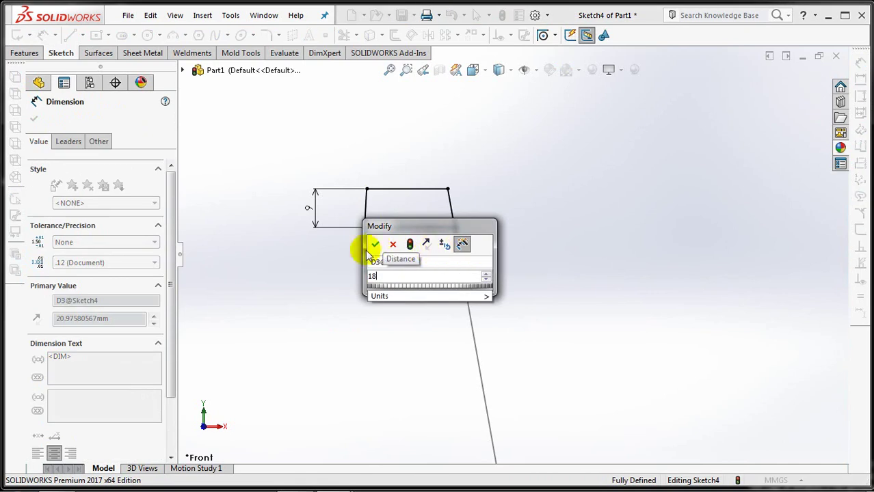
{"action": "left_click", "coordinate": [375, 244]}
{"action": "left_click", "coordinate": [541, 241]}
{"action": "scroll", "coordinate": [542, 242], "scroll_direction": "up", "scroll_amount": 3}
{"action": "middle_click_drag", "start_coordinate": [541, 241], "coordinate": [501, 224], "text": "ctrl"}
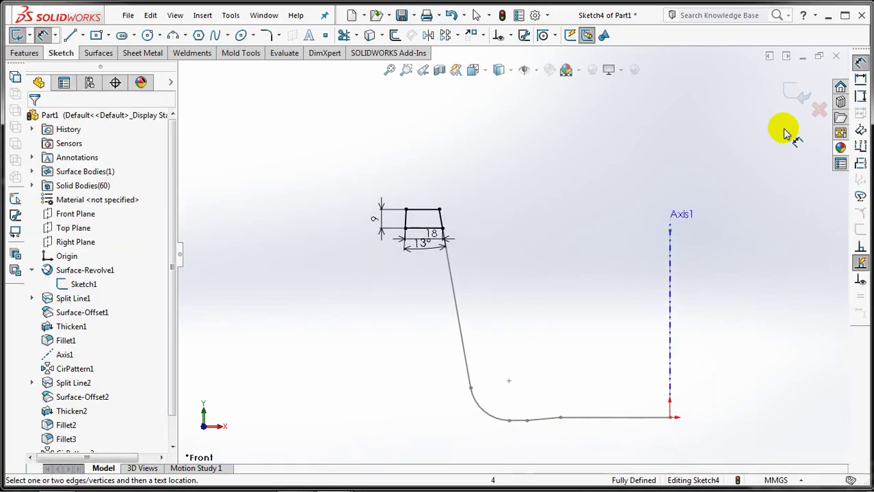
- Revolve the Sketch4 profile mid-plane about Axis1 through 360/18 = 20°
{"action": "left_click", "coordinate": [795, 94]}
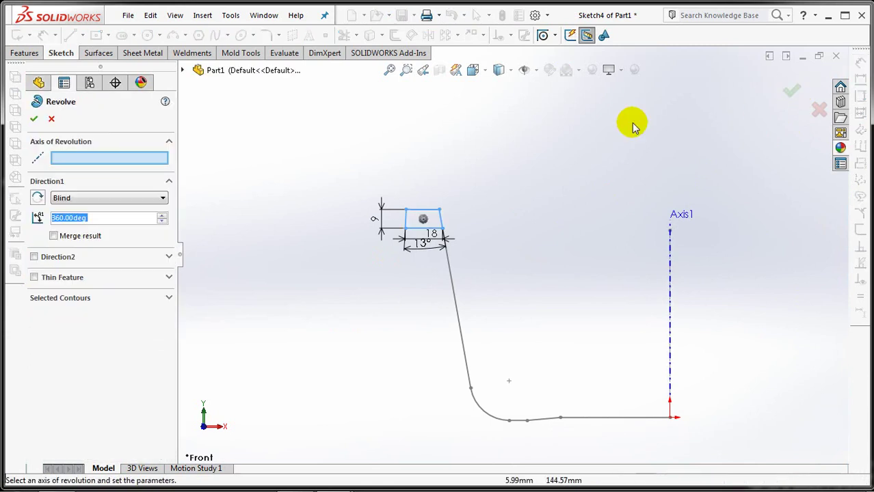
{"action": "left_click", "coordinate": [663, 238]}
{"action": "middle_click_drag", "start_coordinate": [620, 246], "coordinate": [507, 179]}
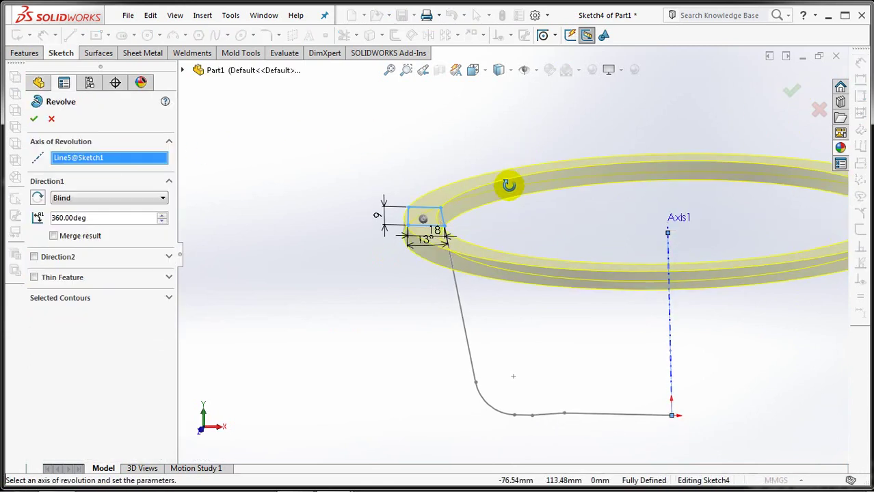
{"action": "left_click", "coordinate": [91, 199]}
{"action": "left_click", "coordinate": [85, 244]}
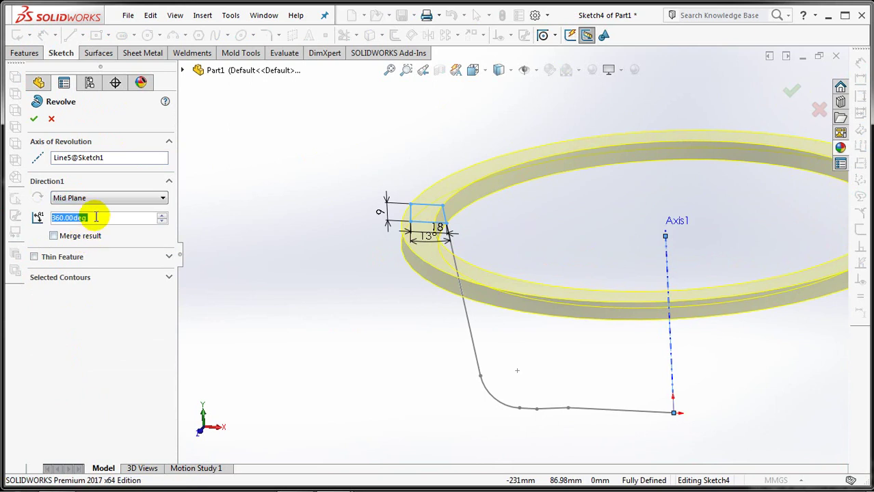
{"action": "type", "text": "/18"}
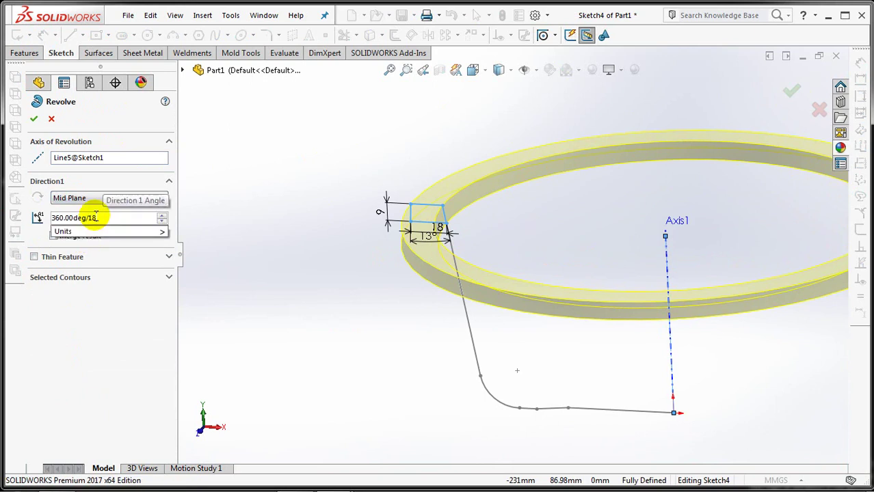
{"action": "key", "text": "Return"}
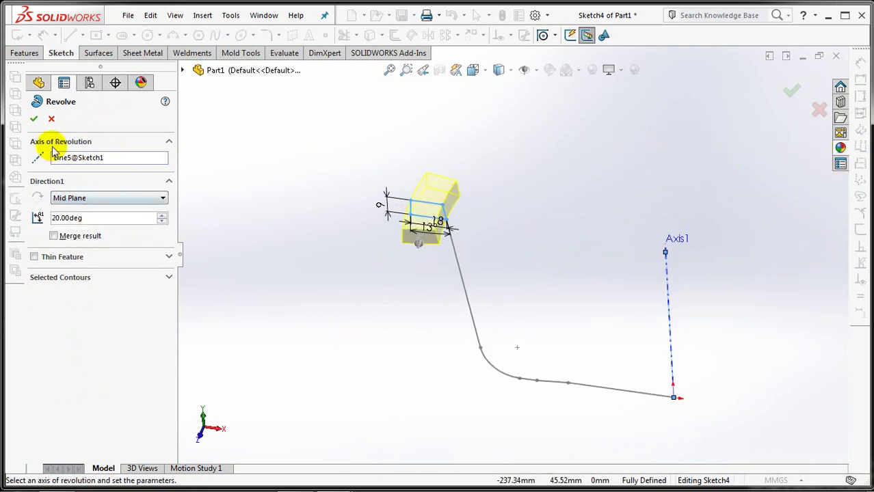
{"action": "left_click", "coordinate": [34, 118]}
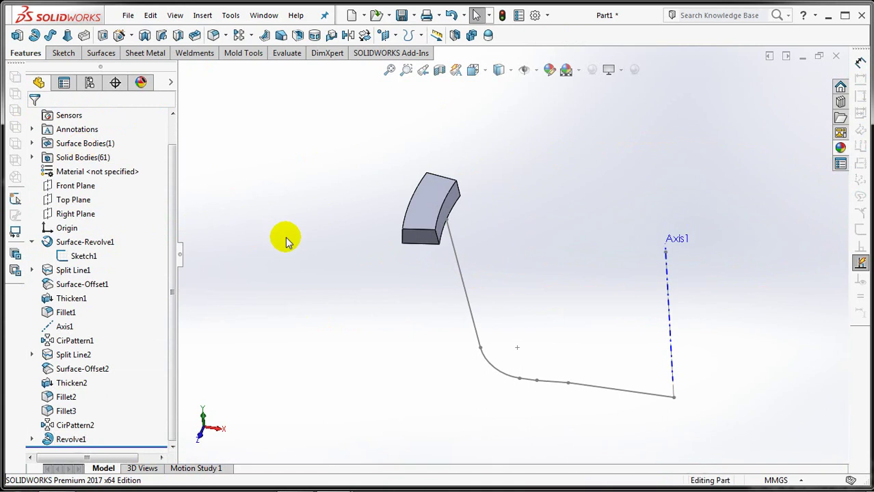
- In a new Right Plane sketch, draw a 3-point arc across the rim block, cresting at its top
{"action": "middle_click_drag", "start_coordinate": [286, 240], "coordinate": [293, 256]}
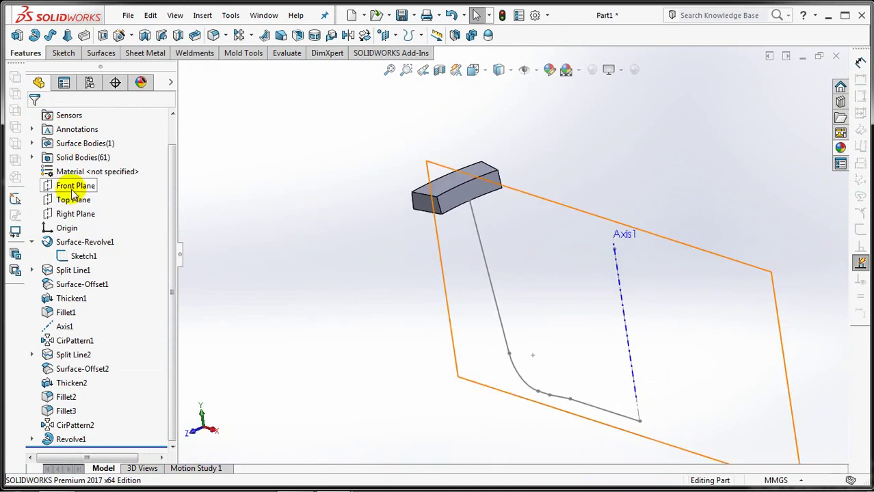
{"action": "left_click", "coordinate": [96, 215]}
{"action": "left_click", "coordinate": [139, 202]}
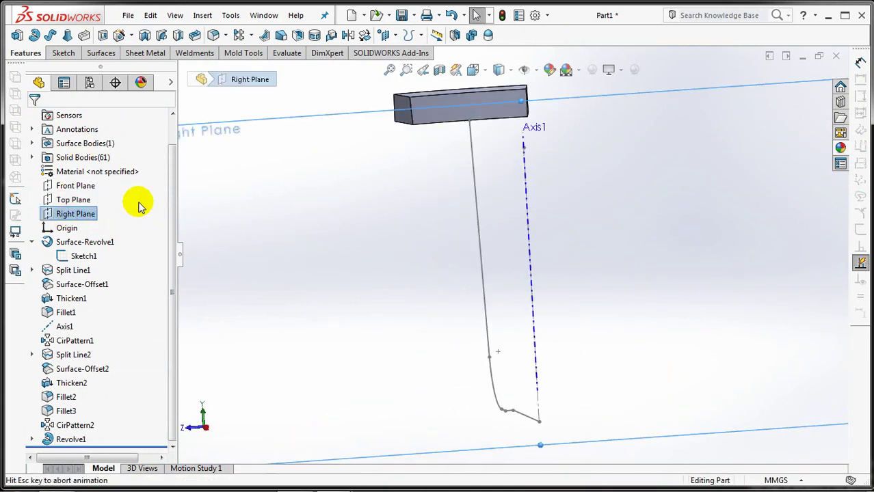
{"action": "left_click", "coordinate": [52, 214]}
{"action": "left_click", "coordinate": [77, 198]}
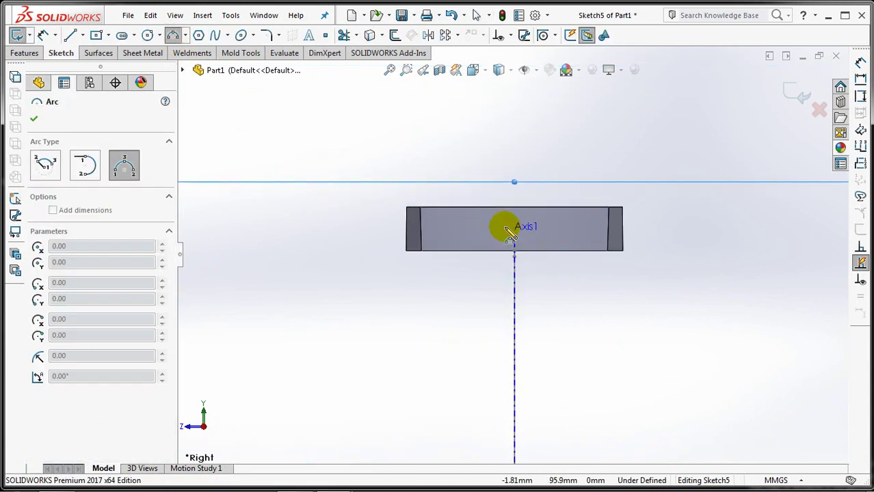
{"action": "scroll", "coordinate": [504, 228], "scroll_direction": "down", "scroll_amount": 3}
{"action": "left_click", "coordinate": [359, 236]}
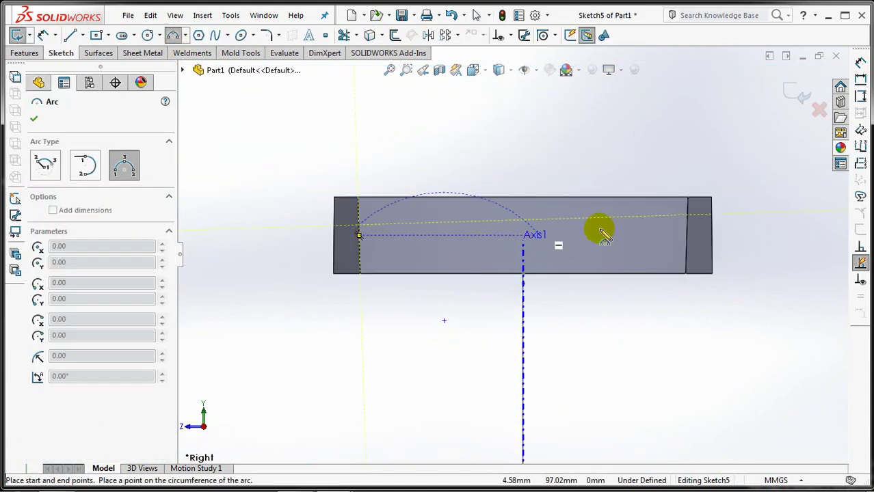
{"action": "left_click", "coordinate": [687, 225]}
{"action": "left_click", "coordinate": [523, 197]}
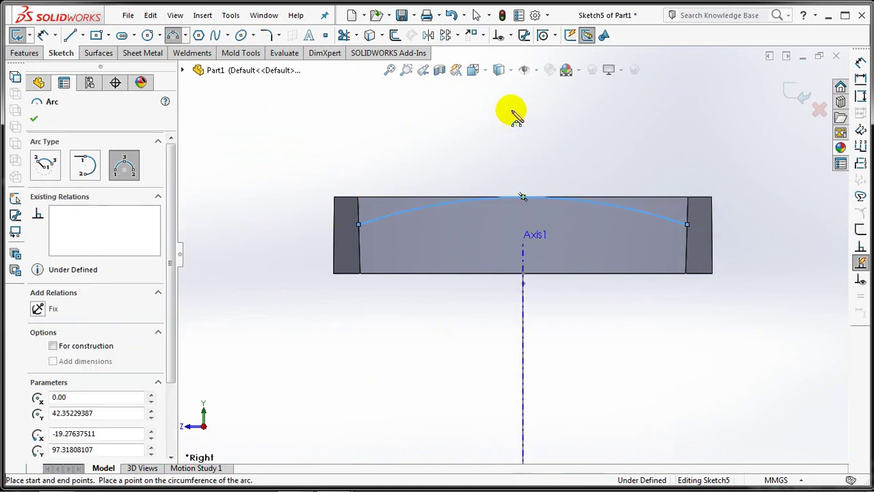
{"action": "key", "text": "Escape"}
- Make the arc's endpoints Horizontal and the arc Tangent to the block's top edge
{"action": "left_click", "coordinate": [503, 34]}
{"action": "left_click", "coordinate": [523, 66]}
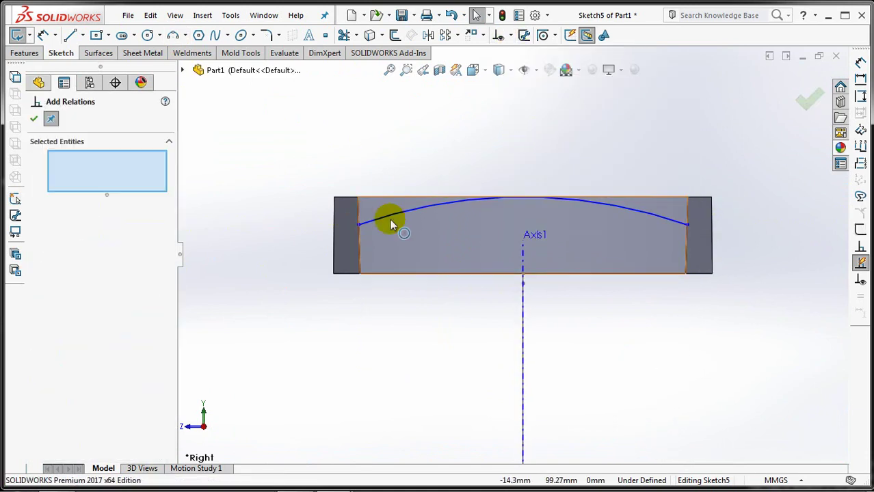
{"action": "left_click", "coordinate": [390, 221]}
{"action": "left_click", "coordinate": [687, 225]}
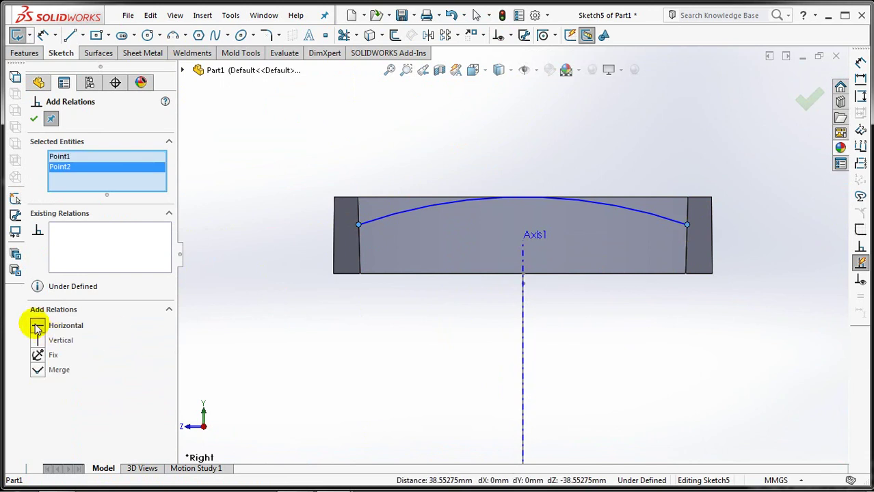
{"action": "left_click", "coordinate": [32, 121]}
{"action": "left_click", "coordinate": [504, 35]}
{"action": "left_click", "coordinate": [533, 67]}
{"action": "left_click", "coordinate": [425, 212]}
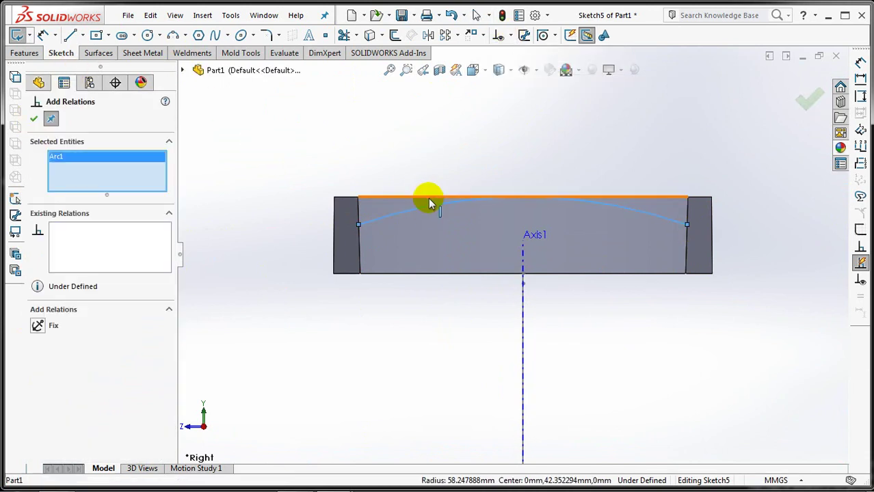
{"action": "left_click", "coordinate": [428, 198]}
{"action": "left_click", "coordinate": [40, 119]}
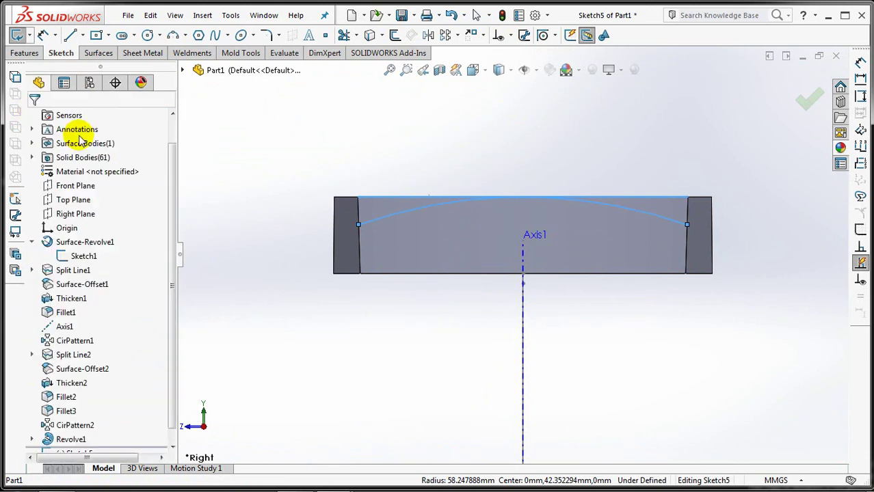
- Dimension the arc's end 3.5 mm below the top edge and exit the sketch
{"action": "left_click", "coordinate": [358, 225]}
{"action": "left_click", "coordinate": [370, 197]}
{"action": "left_click", "coordinate": [297, 213]}
{"action": "type", "text": "3.5"}
{"action": "key", "text": "Return"}
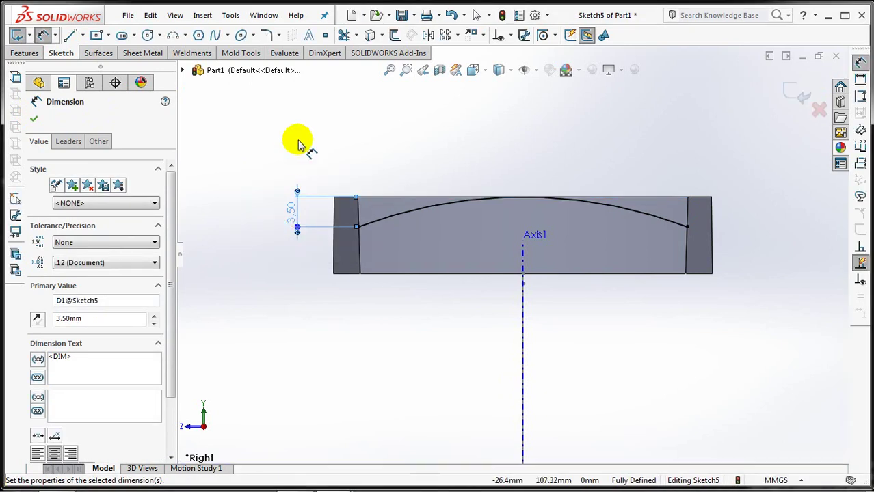
{"action": "left_click", "coordinate": [301, 138]}
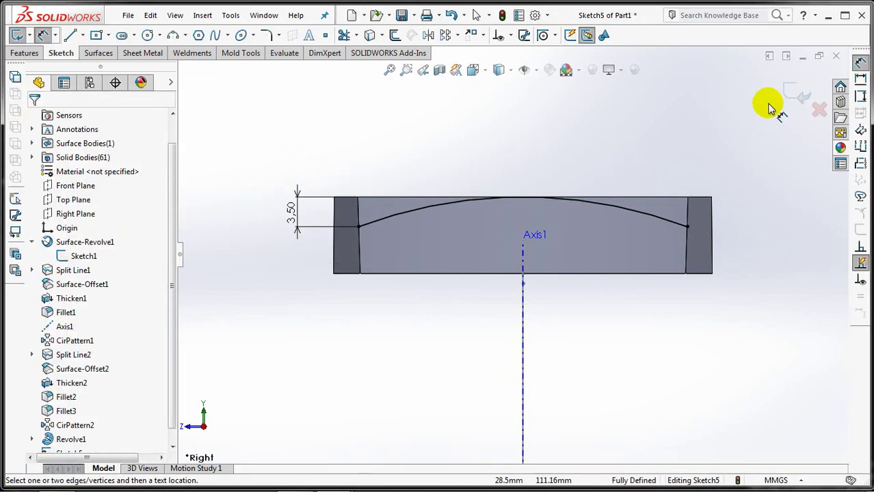
{"action": "left_click", "coordinate": [793, 98]}
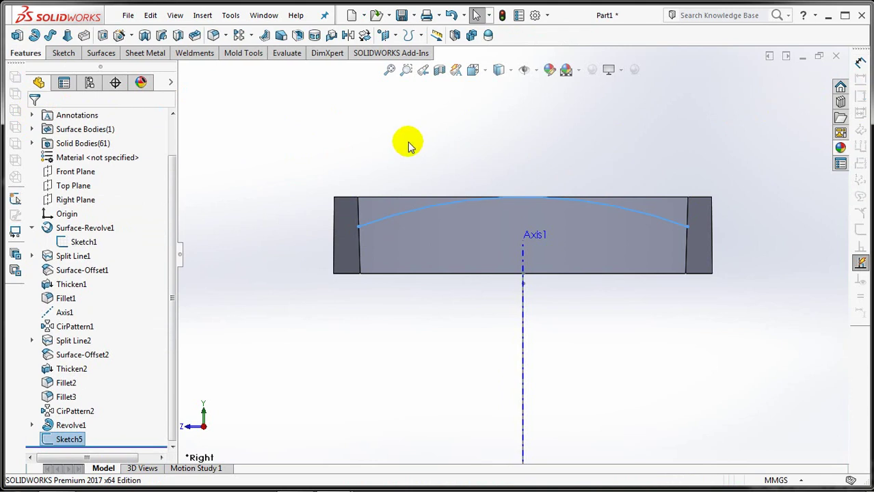
- Create Curve1 by projecting the Sketch5 arc onto the rim block's front face
{"action": "middle_click_drag", "start_coordinate": [403, 160], "coordinate": [424, 170]}
{"action": "left_click", "coordinate": [420, 36]}
{"action": "left_click", "coordinate": [444, 68]}
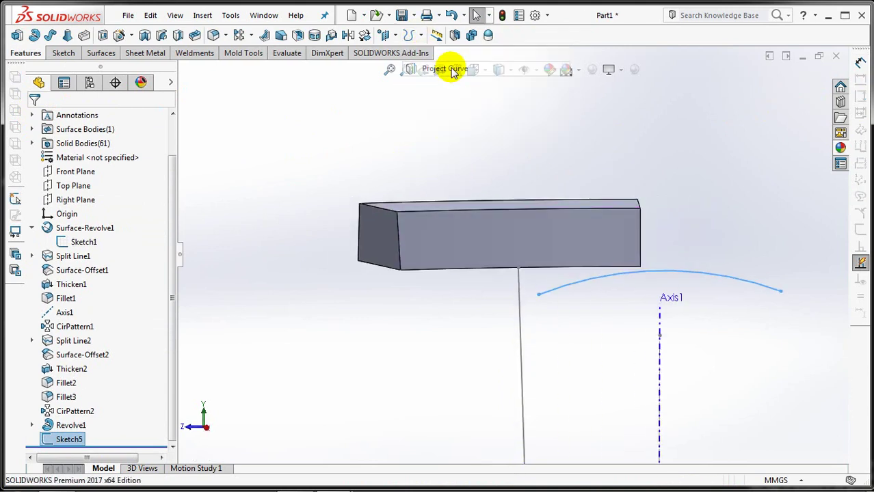
{"action": "left_click", "coordinate": [412, 236]}
{"action": "middle_click_drag", "start_coordinate": [562, 303], "coordinate": [437, 322]}
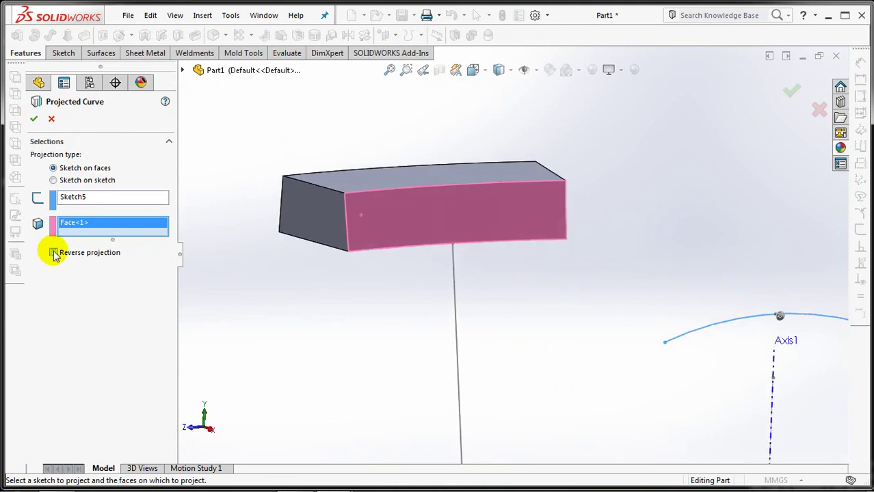
{"action": "left_click", "coordinate": [35, 118]}
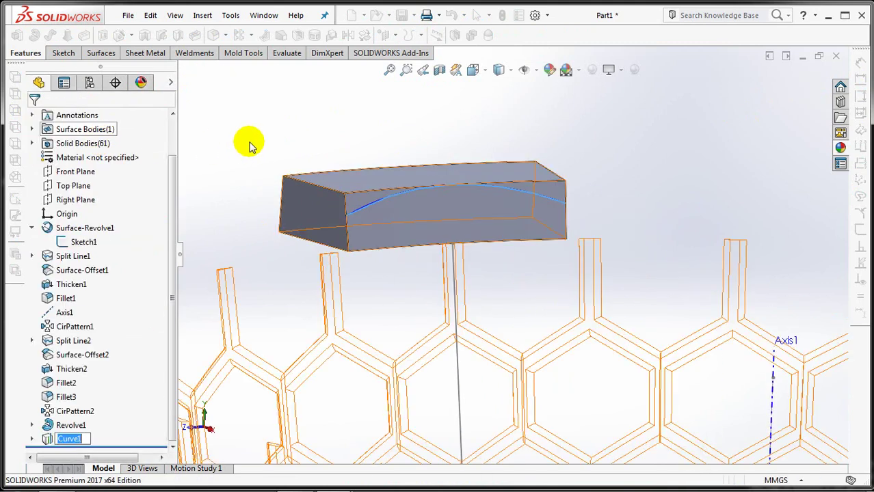
{"action": "left_click", "coordinate": [73, 201]}
- In a new Right Plane sketch, draw a 3-point arc from the box's left edge to its right edge
{"action": "left_click", "coordinate": [83, 186]}
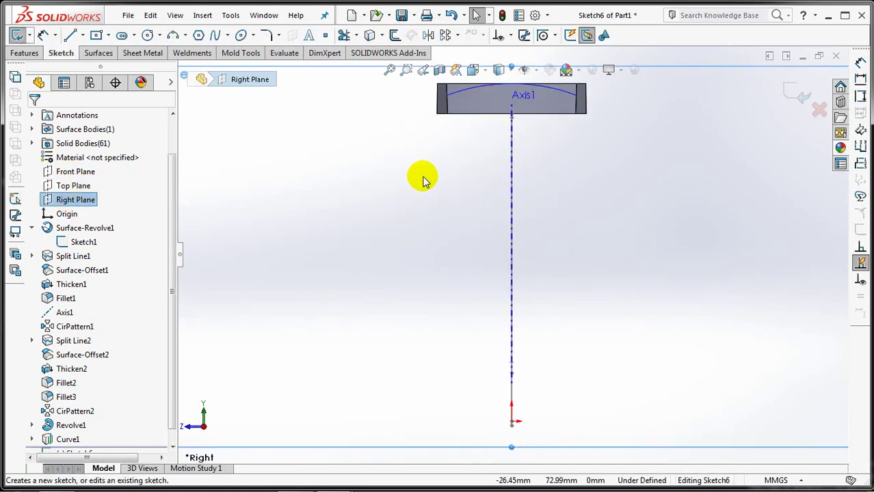
{"action": "scroll", "coordinate": [527, 211], "scroll_direction": "down", "scroll_amount": 2}
{"action": "scroll", "coordinate": [530, 133], "scroll_direction": "down", "scroll_amount": 2}
{"action": "scroll", "coordinate": [538, 227], "scroll_direction": "up", "scroll_amount": 2}
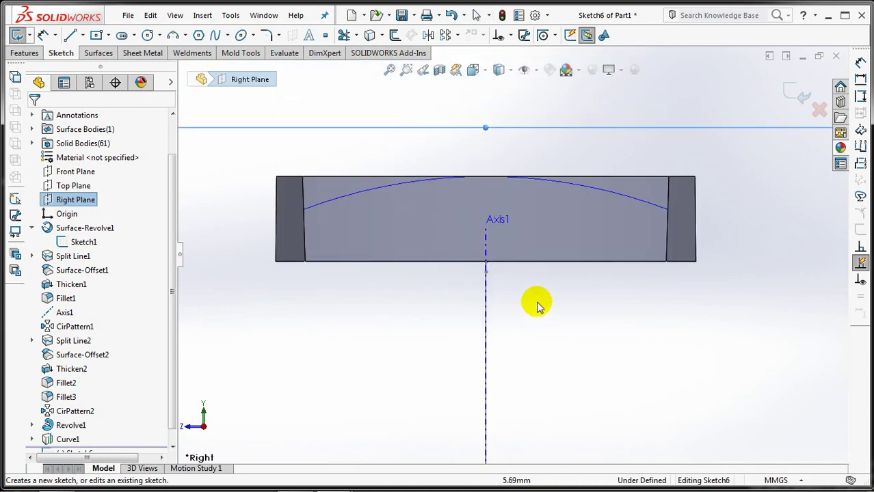
{"action": "left_click", "coordinate": [173, 35]}
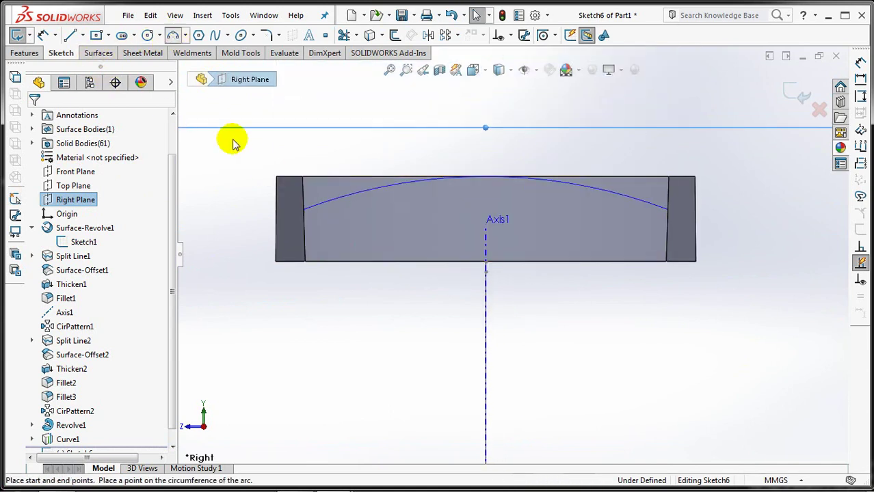
{"action": "left_click", "coordinate": [276, 208]}
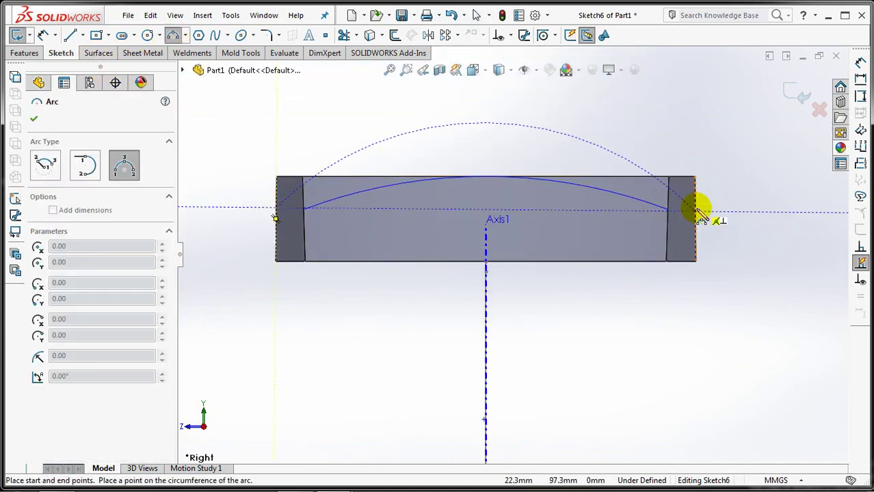
{"action": "left_click", "coordinate": [695, 211]}
{"action": "left_click", "coordinate": [585, 179]}
- Make the arc Tangent to the box's top edge and its endpoints Horizontal
{"action": "left_click", "coordinate": [510, 35]}
{"action": "left_click", "coordinate": [533, 67]}
{"action": "left_click", "coordinate": [638, 178]}
{"action": "left_click", "coordinate": [37, 326]}
{"action": "left_click", "coordinate": [275, 207]}
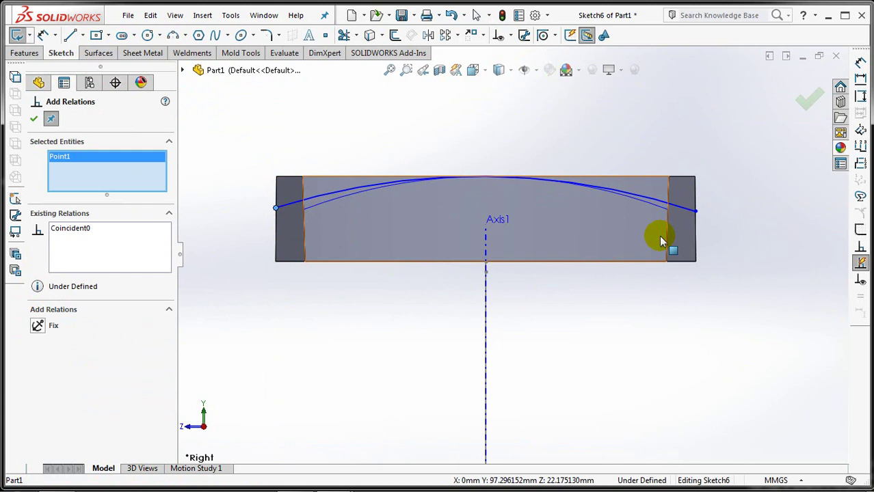
{"action": "left_click", "coordinate": [695, 211]}
{"action": "left_click", "coordinate": [37, 121]}
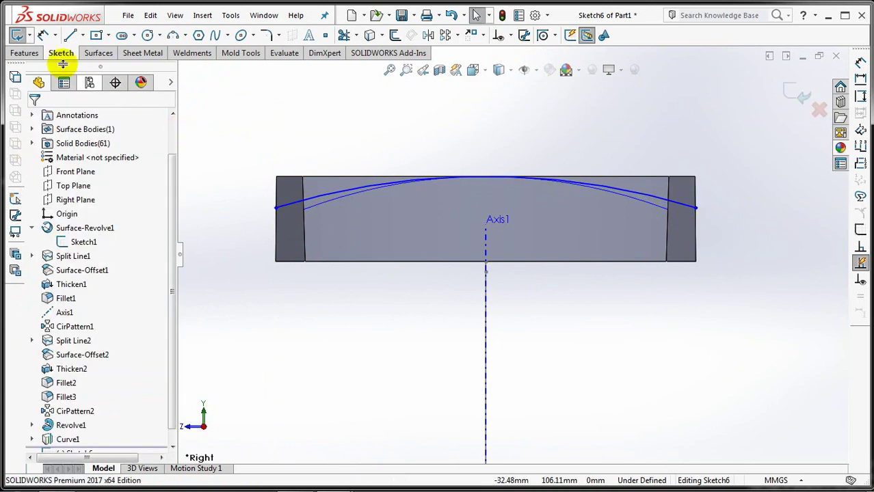
- Dimension the arc's end 3.5 mm below the top edge and finish Sketch6
{"action": "left_click", "coordinate": [275, 208]}
{"action": "left_click", "coordinate": [323, 179]}
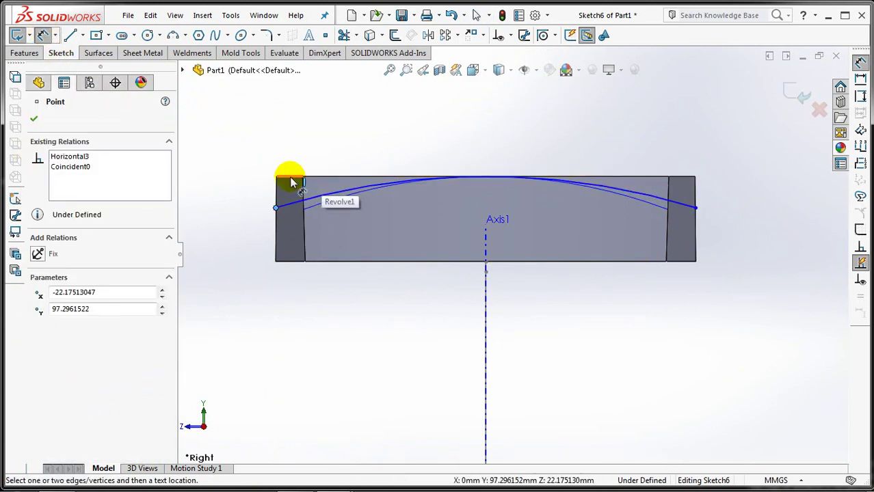
{"action": "left_click", "coordinate": [244, 190]}
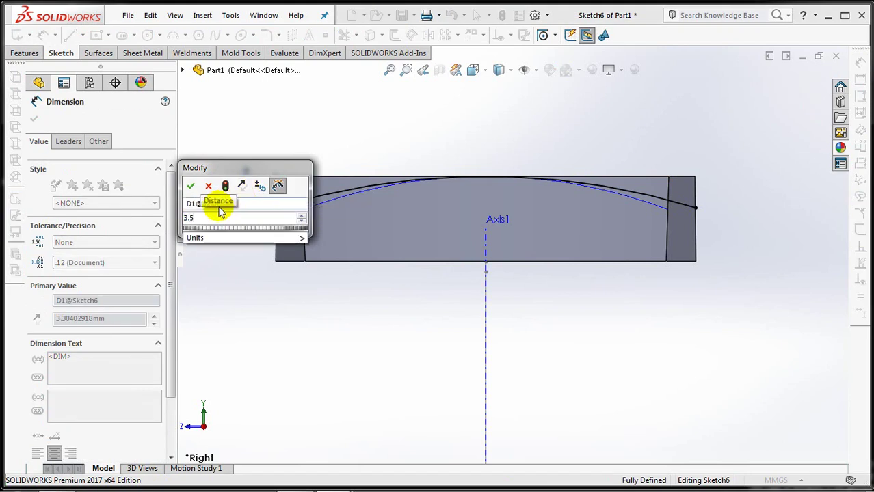
{"action": "left_click", "coordinate": [190, 186]}
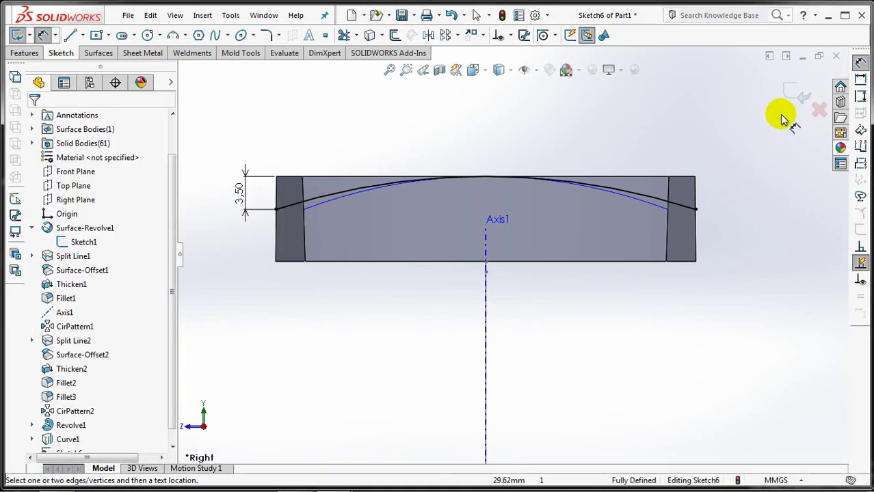
{"action": "left_click", "coordinate": [793, 92]}
- Create Curve2 by projecting the Sketch6 arc onto the box's opposite end face
{"action": "middle_click_drag", "start_coordinate": [426, 171], "coordinate": [443, 292]}
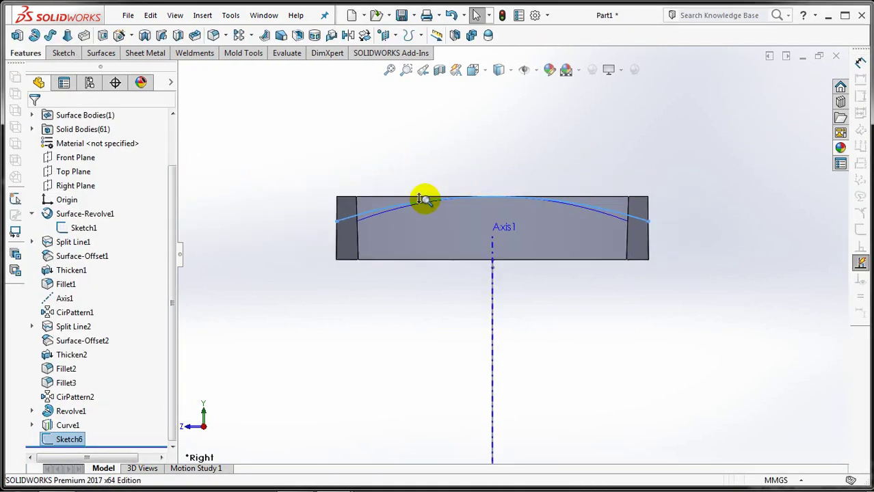
{"action": "scroll", "coordinate": [440, 292], "scroll_direction": "up", "scroll_amount": 3}
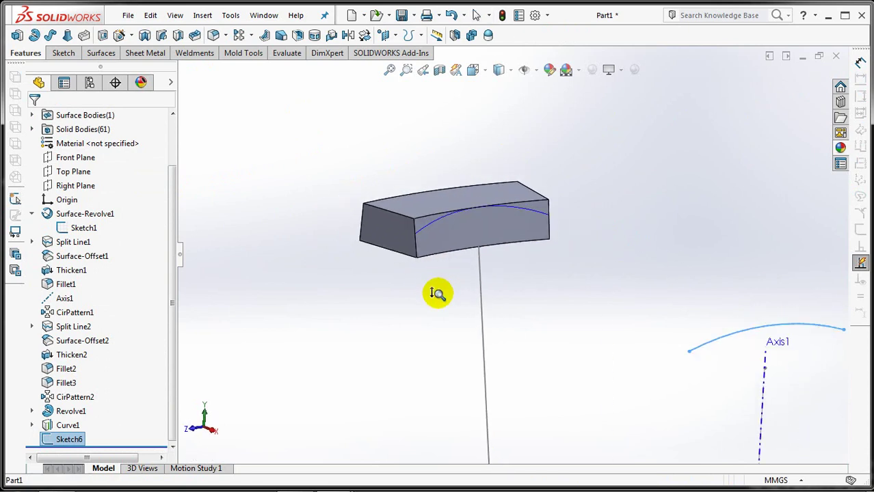
{"action": "scroll", "coordinate": [453, 244], "scroll_direction": "up", "scroll_amount": 2}
{"action": "left_click", "coordinate": [415, 35]}
{"action": "left_click", "coordinate": [444, 68]}
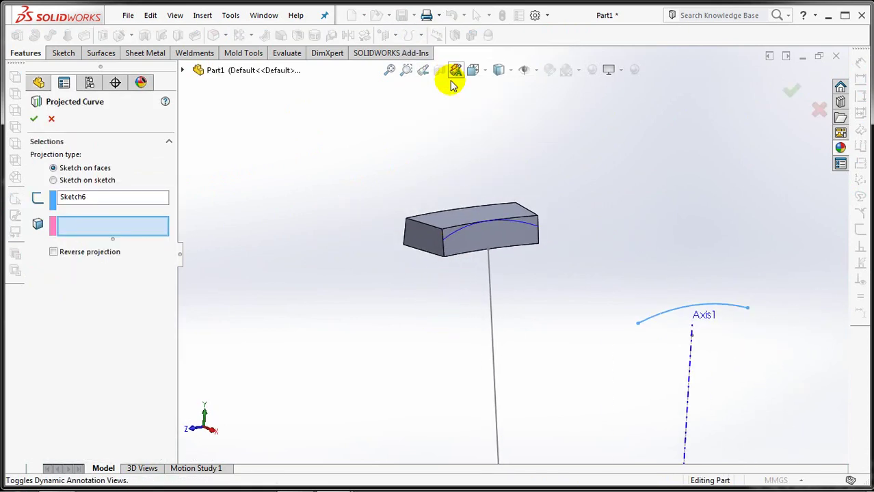
{"action": "mouse_move", "coordinate": [426, 156]}
{"action": "middle_mouse_down"}
{"action": "mouse_move", "coordinate": [487, 199]}
{"action": "mouse_move", "coordinate": [422, 230]}
{"action": "middle_mouse_up"}
{"action": "left_click", "coordinate": [421, 231]}
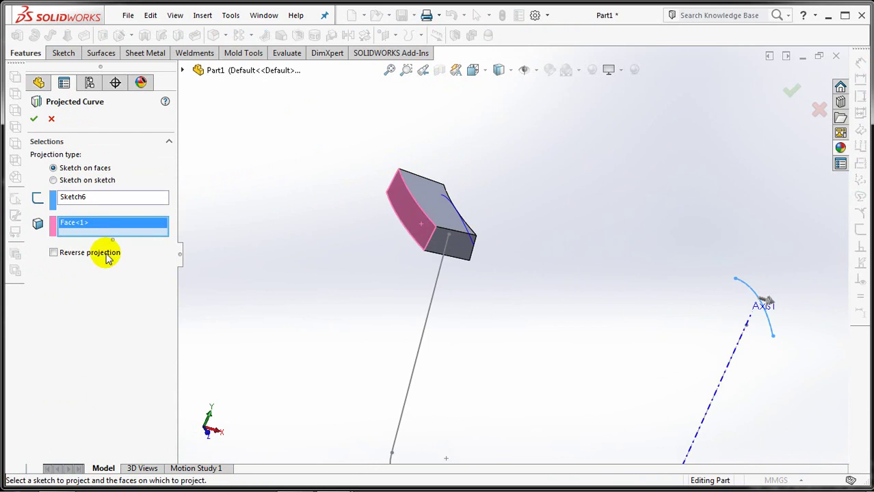
{"action": "left_click", "coordinate": [34, 121]}
{"action": "middle_click_drag", "start_coordinate": [368, 286], "coordinate": [301, 286]}
{"action": "mouse_move", "coordinate": [307, 235]}
{"action": "middle_mouse_down"}
{"action": "mouse_move", "coordinate": [309, 201]}
{"action": "mouse_move", "coordinate": [515, 275]}
{"action": "middle_mouse_up"}
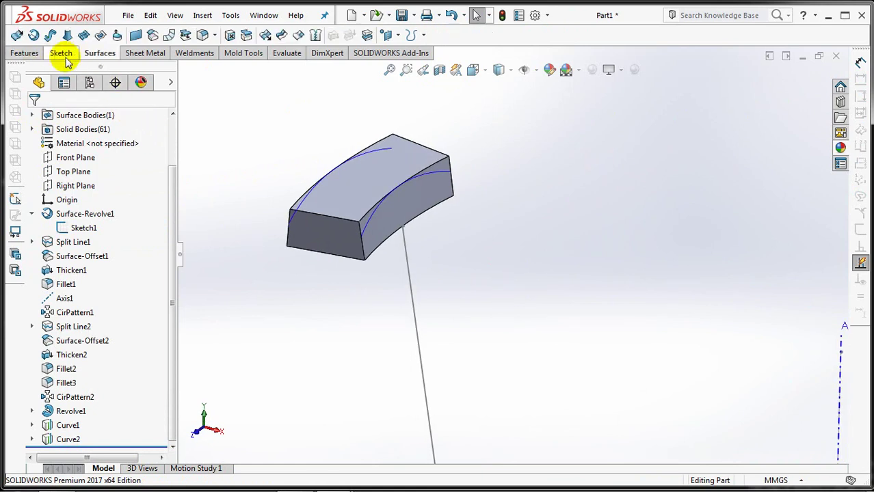
- Loft a surface between Curve2 and Curve1, then cut the block's top with Surface-Loft1
{"action": "left_click", "coordinate": [67, 37]}
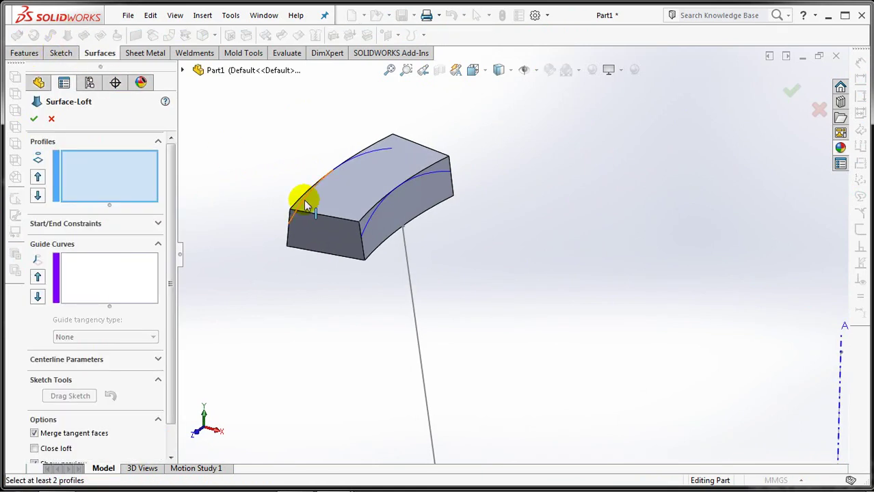
{"action": "left_click", "coordinate": [327, 220]}
{"action": "left_click", "coordinate": [370, 227]}
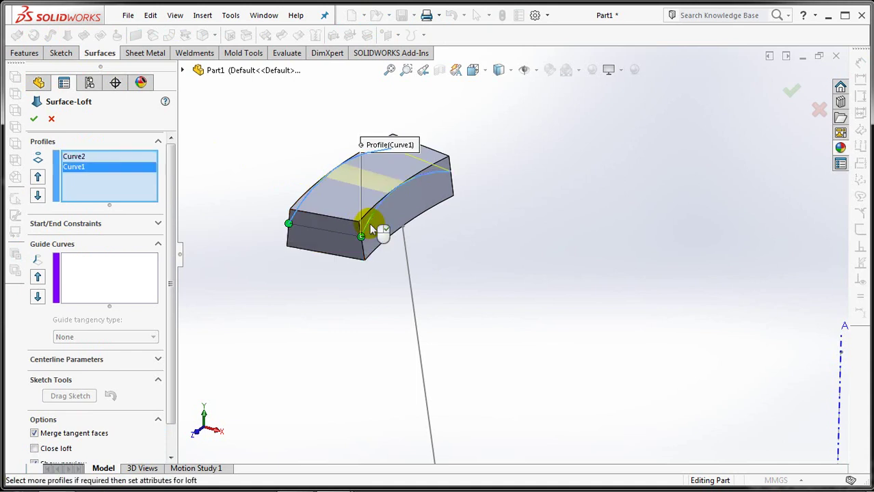
{"action": "left_click", "coordinate": [35, 120]}
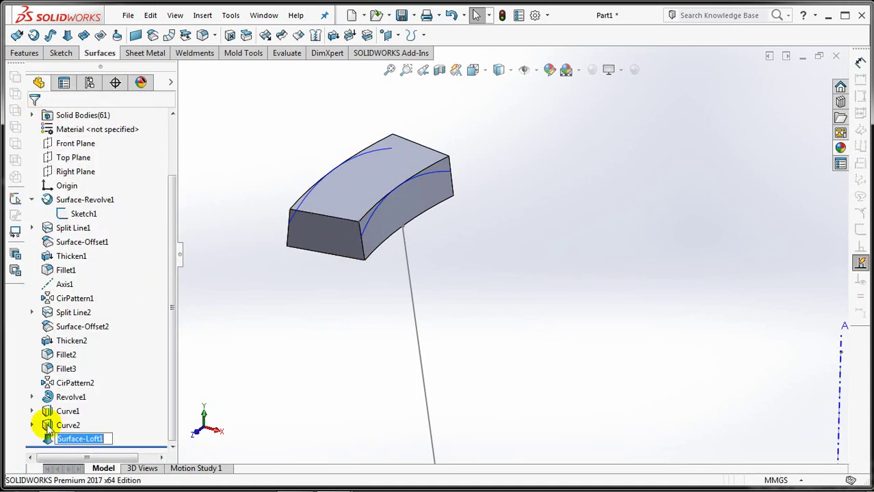
{"action": "left_click", "coordinate": [366, 35]}
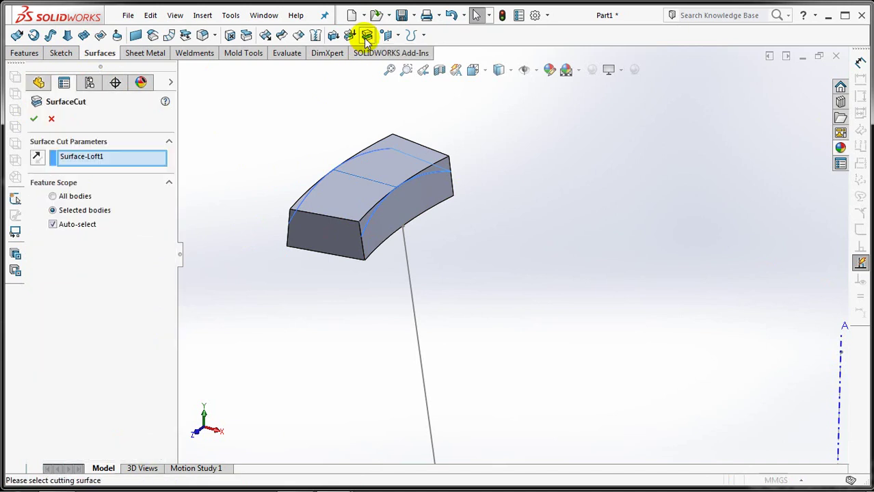
{"action": "left_click", "coordinate": [33, 118]}
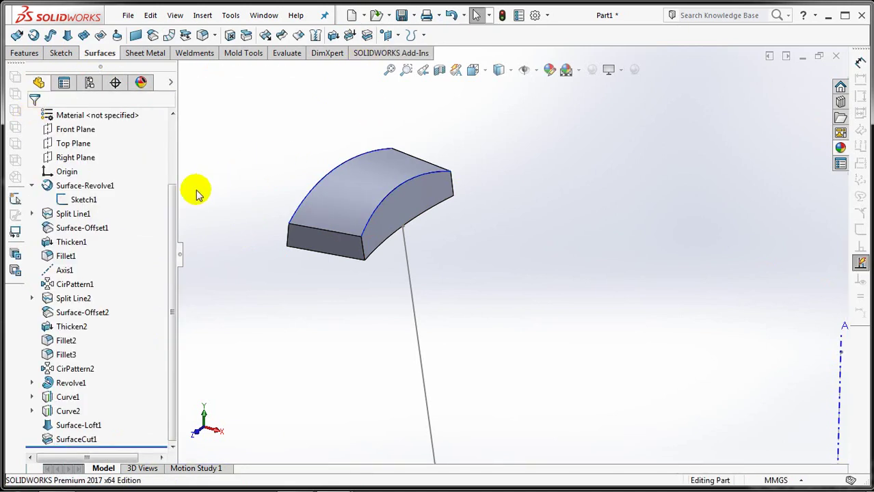
- Hide the surface bodies, the lattice sketch lines and the projected curve
{"action": "left_click_drag", "start_coordinate": [173, 198], "coordinate": [172, 126]}
{"action": "left_click", "coordinate": [84, 171]}
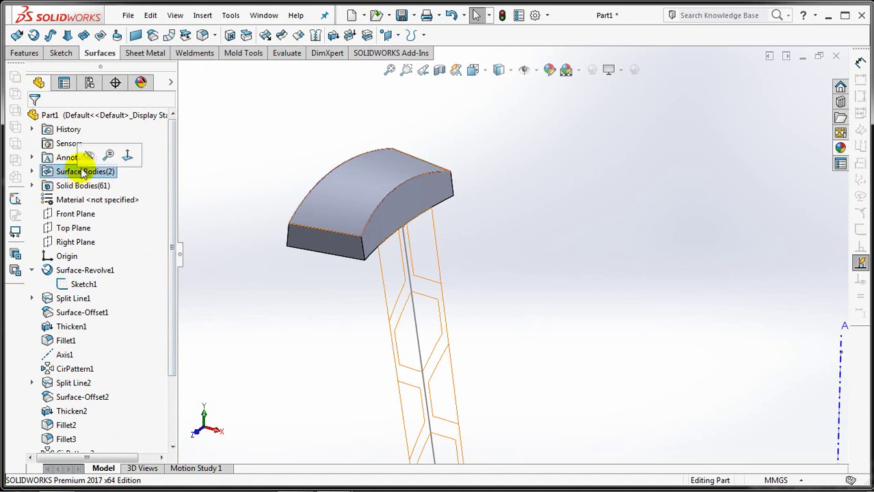
{"action": "left_click", "coordinate": [220, 168]}
{"action": "left_click", "coordinate": [405, 256]}
{"action": "left_click", "coordinate": [468, 219]}
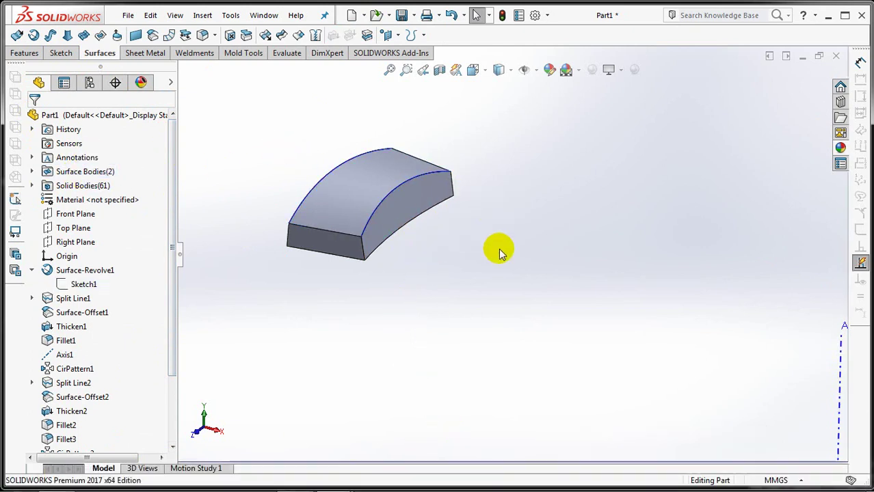
{"action": "scroll", "coordinate": [172, 369], "scroll_direction": "down", "scroll_amount": 2}
{"action": "left_click", "coordinate": [68, 397]}
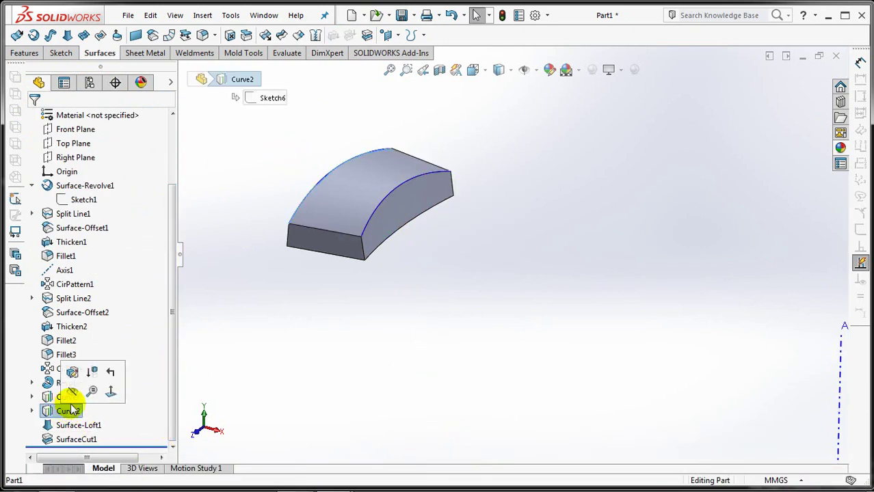
{"action": "left_click", "coordinate": [65, 380]}
{"action": "mouse_move", "coordinate": [286, 292]}
{"action": "middle_mouse_down", "text": "shift"}
{"action": "mouse_move", "coordinate": [296, 324]}
{"action": "mouse_move", "coordinate": [278, 259]}
{"action": "middle_mouse_up", "text": "shift"}
- Circular-pattern the cut rim block body around Axis1 as CirPattern3, 18 instances forming a full ring
{"action": "left_click", "coordinate": [684, 298]}
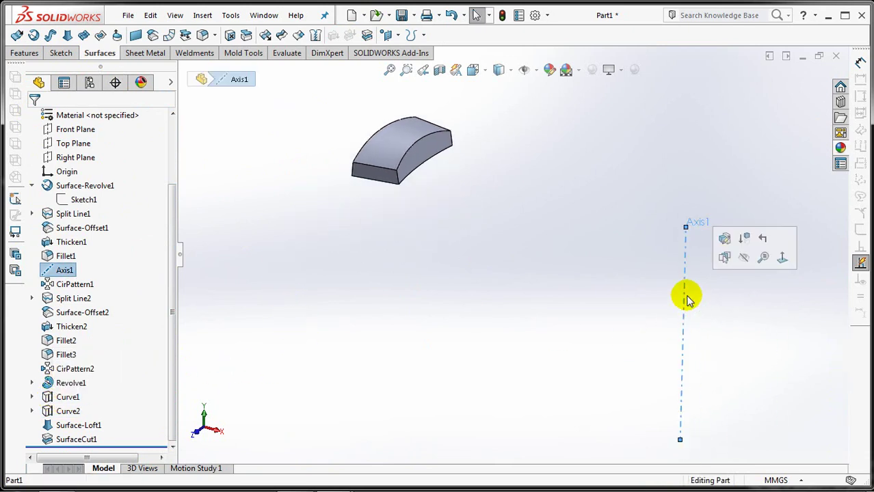
{"action": "left_click", "coordinate": [236, 35]}
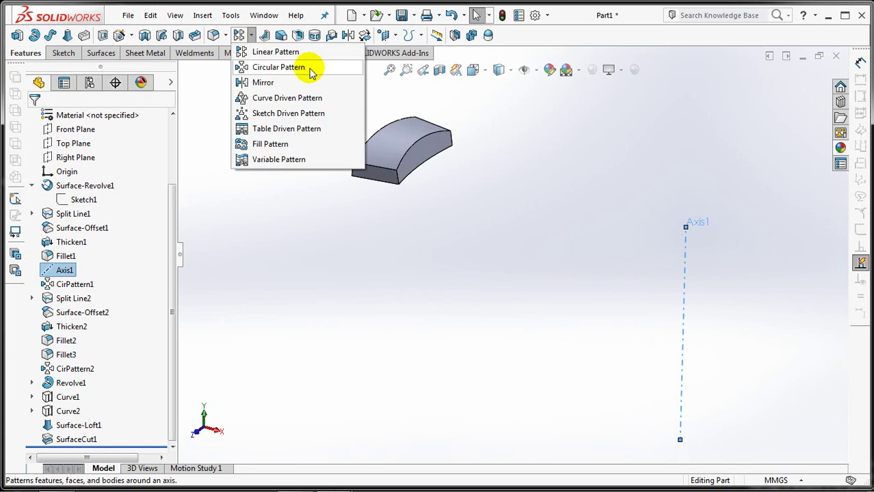
{"action": "left_click", "coordinate": [308, 67]}
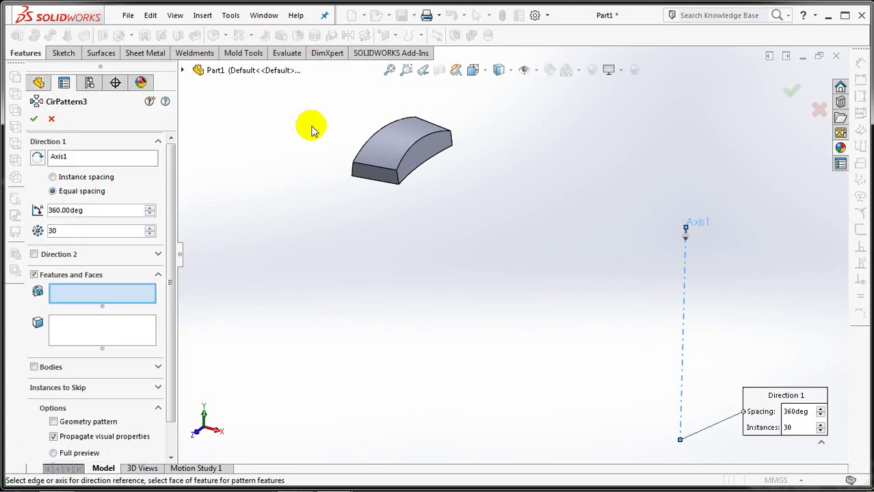
{"action": "left_click", "coordinate": [34, 367]}
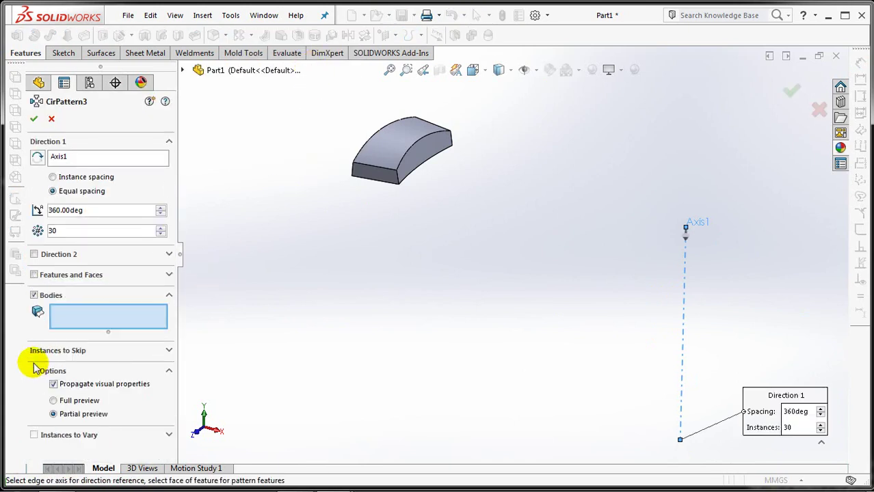
{"action": "left_click", "coordinate": [362, 183]}
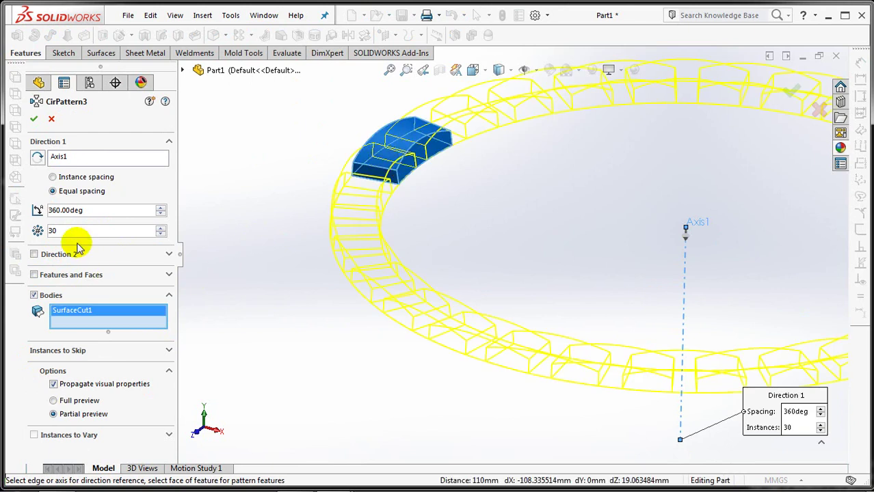
{"action": "double_click", "coordinate": [60, 231]}
{"action": "type", "text": "8"}
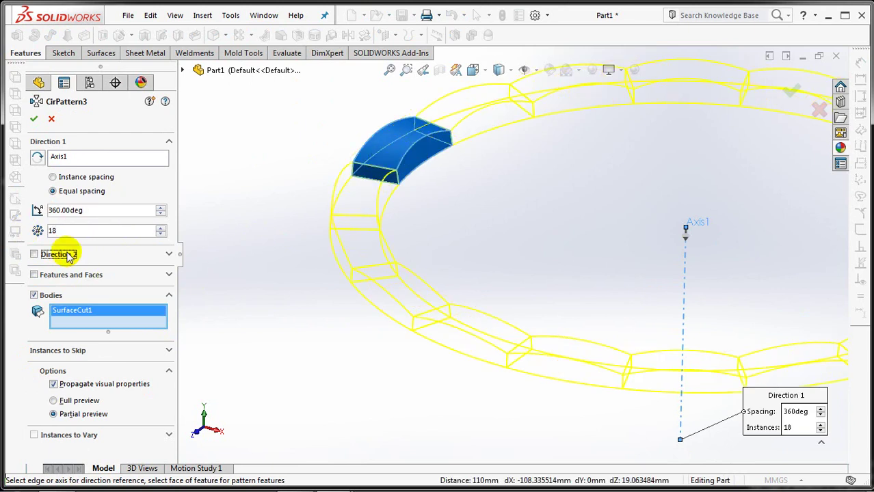
{"action": "left_click", "coordinate": [34, 119]}
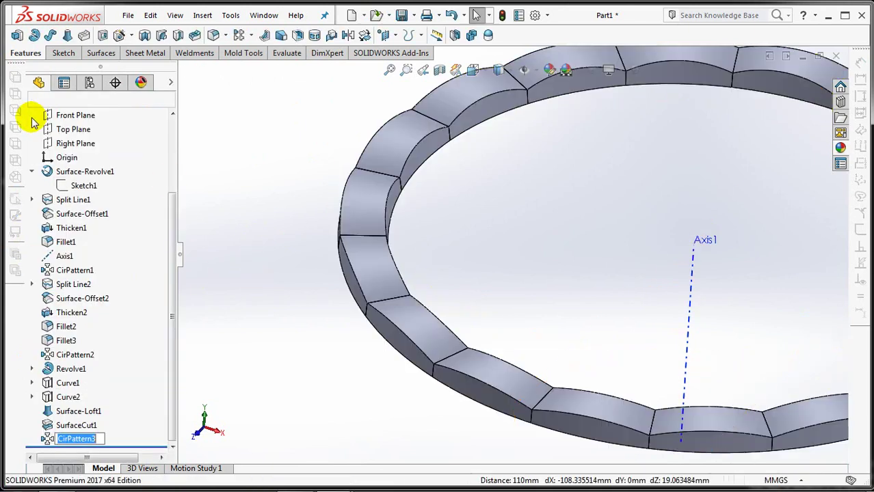
{"action": "middle_click_drag", "start_coordinate": [266, 218], "coordinate": [256, 253], "text": "shift"}
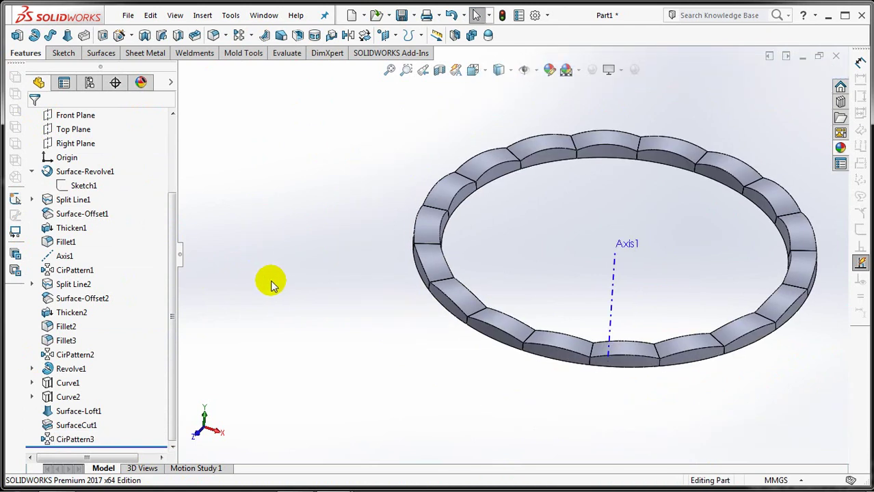
{"action": "middle_click_drag", "start_coordinate": [271, 284], "coordinate": [239, 279], "text": "ctrl"}
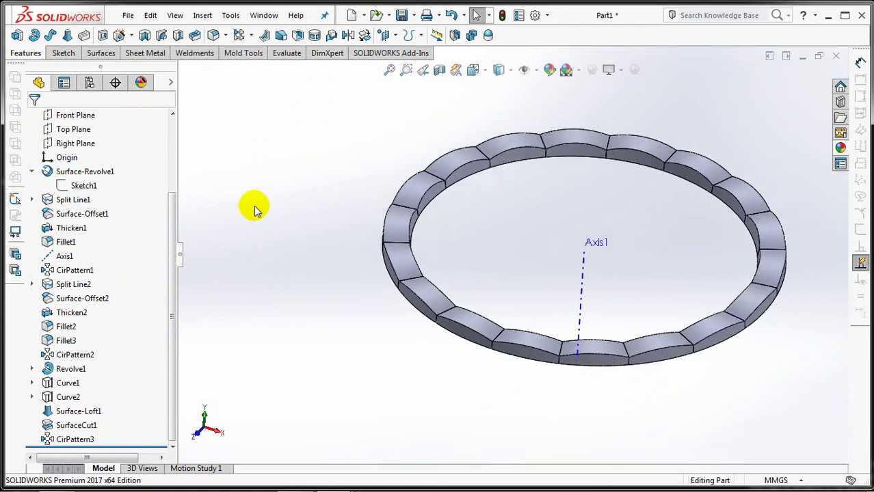
{"action": "scroll", "coordinate": [176, 186], "scroll_direction": "up", "scroll_amount": 1}
{"action": "scroll", "coordinate": [103, 205], "scroll_direction": "up", "scroll_amount": 3}
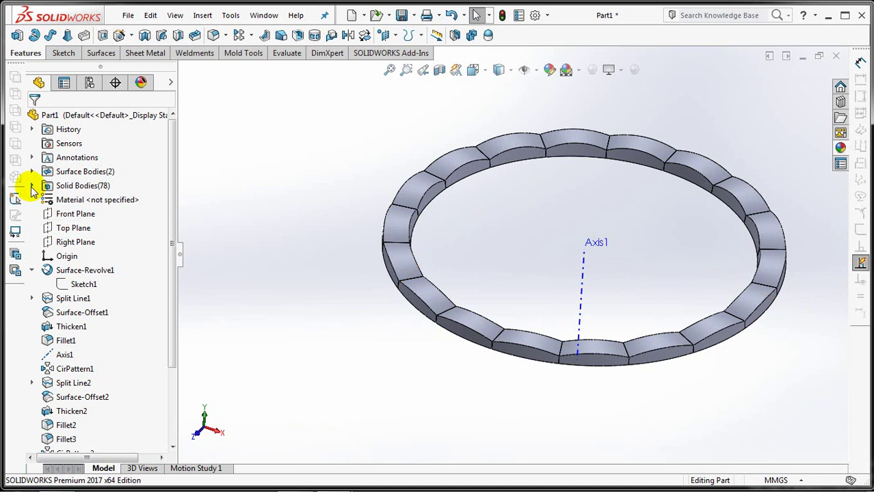
- Combine SurfaceCut1 and every CirPattern3 body with Add into Combine1
{"action": "left_click", "coordinate": [32, 185]}
{"action": "left_click_drag", "start_coordinate": [173, 198], "coordinate": [115, 344]}
{"action": "left_click", "coordinate": [93, 217]}
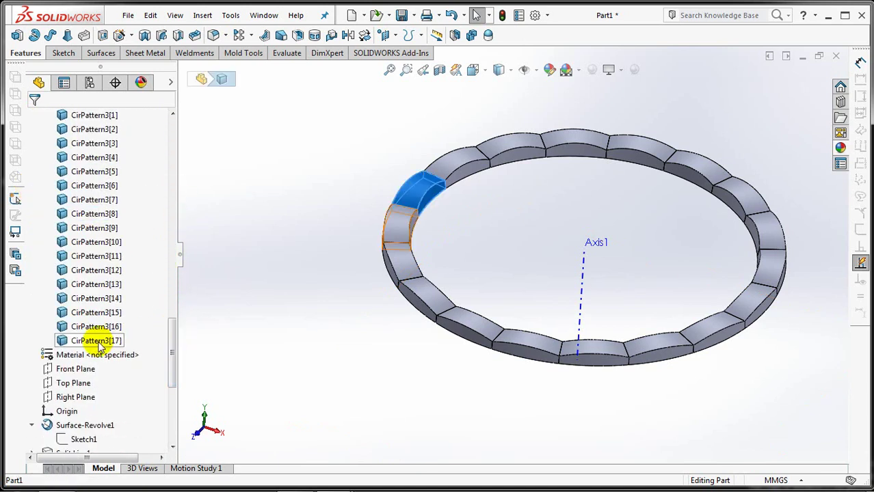
{"action": "left_click", "coordinate": [99, 346], "text": "shift"}
{"action": "left_click", "coordinate": [469, 36]}
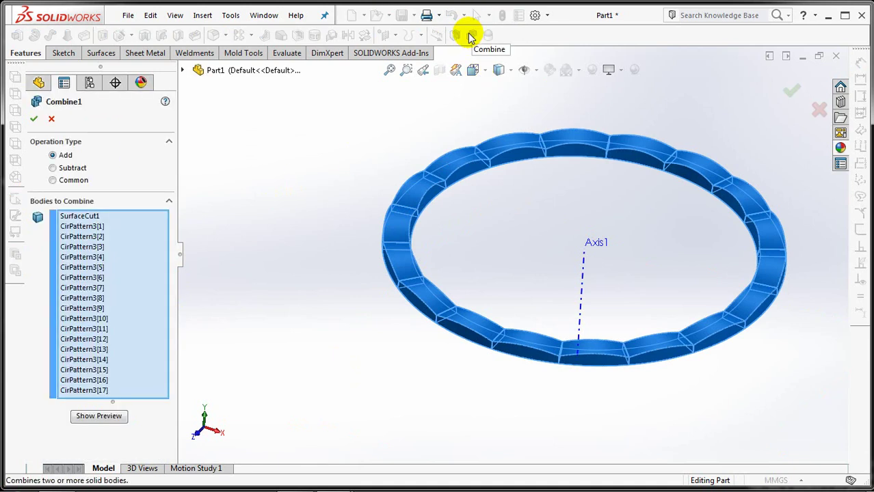
{"action": "left_click", "coordinate": [97, 419]}
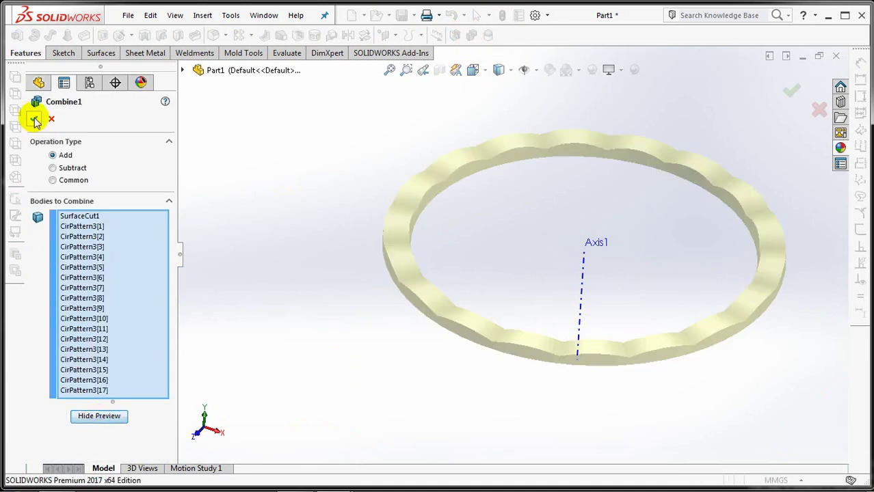
{"action": "left_click", "coordinate": [34, 118]}
{"action": "middle_click_drag", "start_coordinate": [276, 208], "coordinate": [301, 284]}
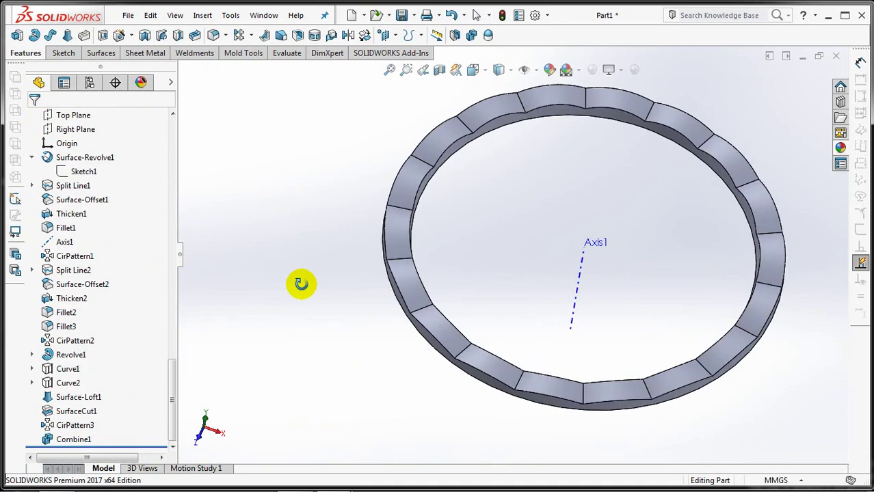
{"action": "scroll", "coordinate": [311, 283], "scroll_direction": "down", "scroll_amount": 3}
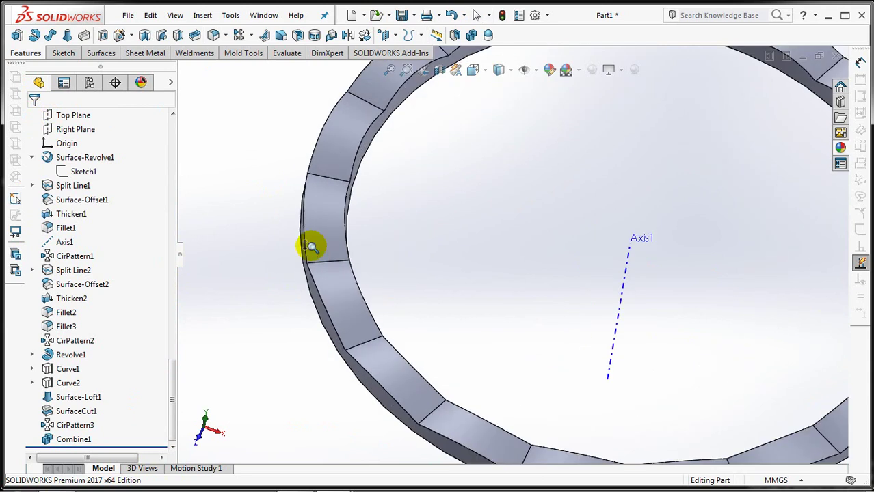
- Add Fillet4 with 1.5 mm radius to all 18 seam edges between rim segments
{"action": "left_click", "coordinate": [213, 34]}
{"action": "type", "text": "1.5"}
{"action": "key", "text": "Return"}
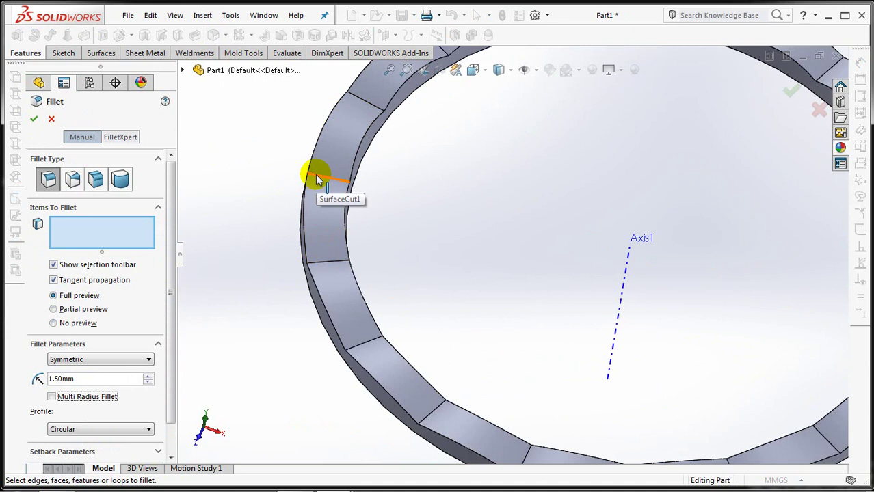
{"action": "left_click", "coordinate": [316, 179]}
{"action": "left_click", "coordinate": [351, 138]}
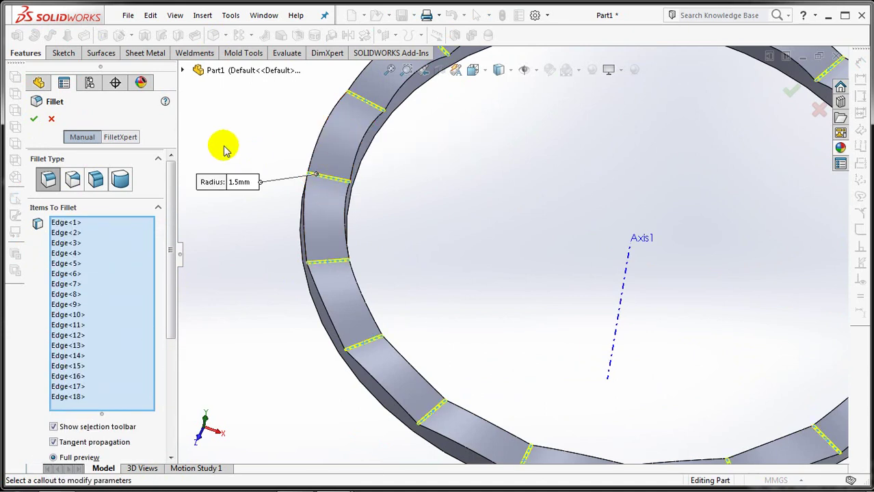
{"action": "scroll", "coordinate": [260, 149], "scroll_direction": "up", "scroll_amount": 3}
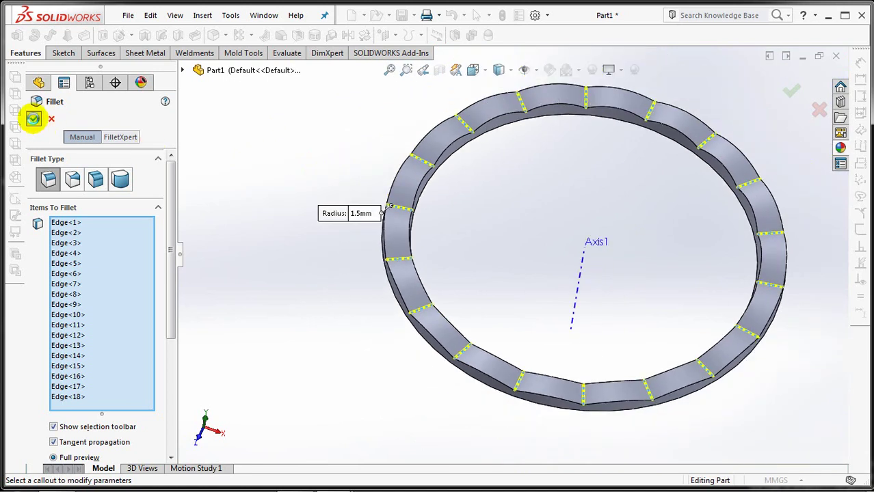
{"action": "left_click", "coordinate": [33, 118]}
{"action": "middle_click_drag", "start_coordinate": [267, 185], "coordinate": [273, 208]}
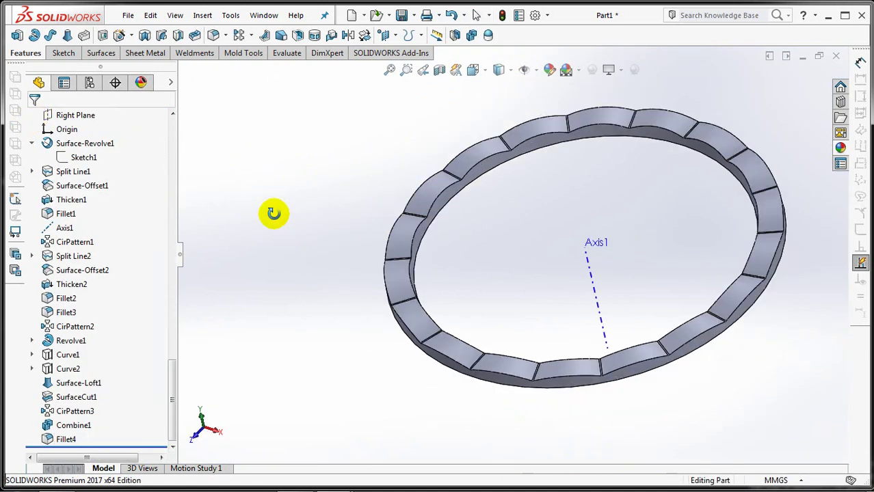
{"action": "scroll", "coordinate": [477, 259], "scroll_direction": "down", "scroll_amount": 3}
- Add Fillet5 with 2.5 mm radius to the ring's inner and outer top edge chains
{"action": "left_click", "coordinate": [213, 35]}
{"action": "type", "text": "2.5"}
{"action": "key", "text": "Return"}
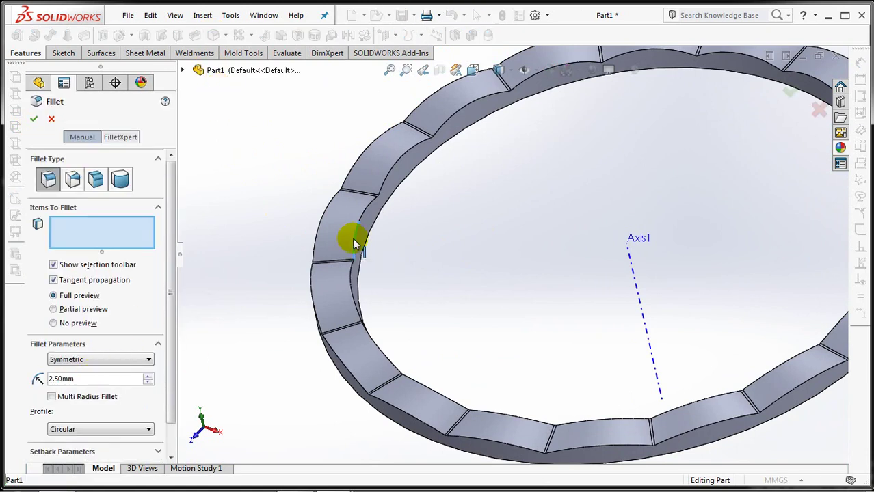
{"action": "left_click", "coordinate": [352, 238]}
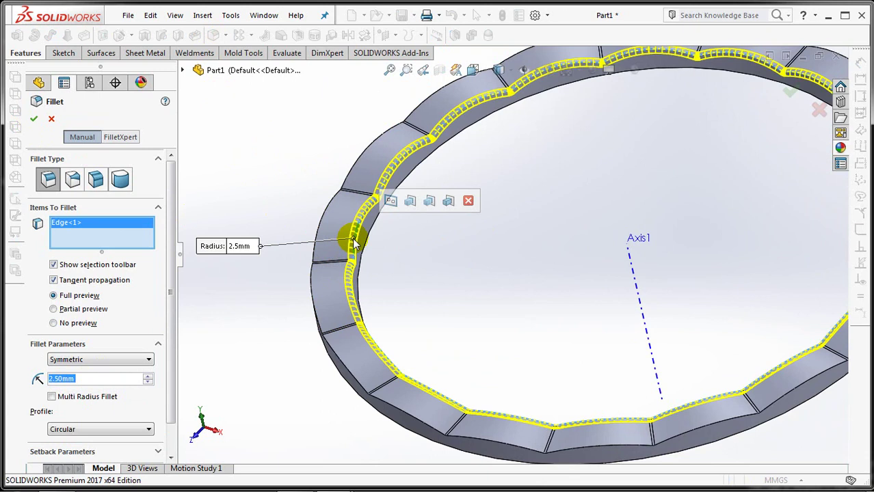
{"action": "left_click", "coordinate": [326, 205]}
{"action": "middle_click_drag", "start_coordinate": [282, 199], "coordinate": [275, 201]}
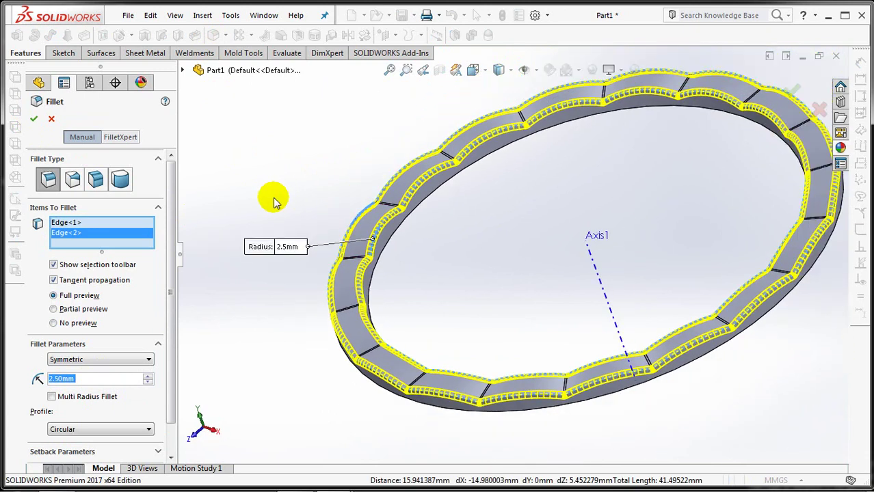
{"action": "left_click", "coordinate": [32, 118]}
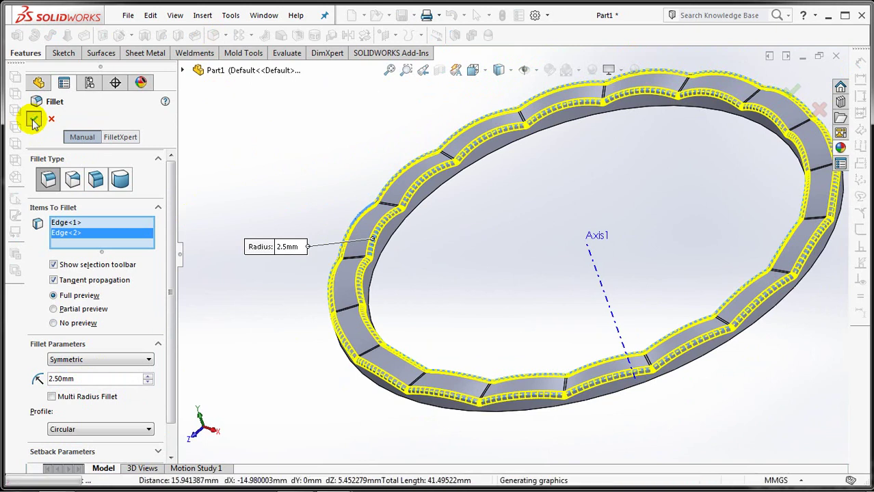
{"action": "mouse_move", "coordinate": [272, 216]}
{"action": "middle_mouse_down"}
{"action": "mouse_move", "coordinate": [318, 152]}
{"action": "mouse_move", "coordinate": [322, 123]}
{"action": "mouse_move", "coordinate": [311, 166]}
{"action": "middle_mouse_up"}
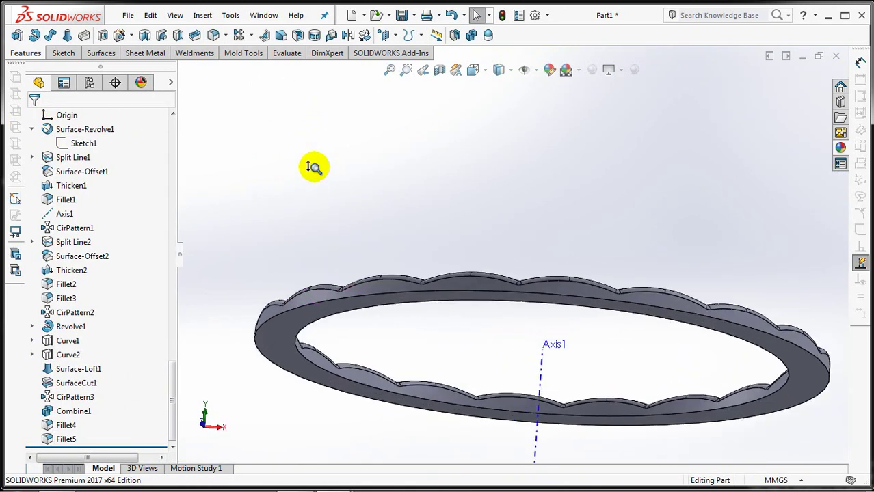
{"action": "scroll", "coordinate": [313, 164], "scroll_direction": "down", "scroll_amount": 3}
{"action": "middle_click_drag", "start_coordinate": [382, 199], "coordinate": [413, 107]}
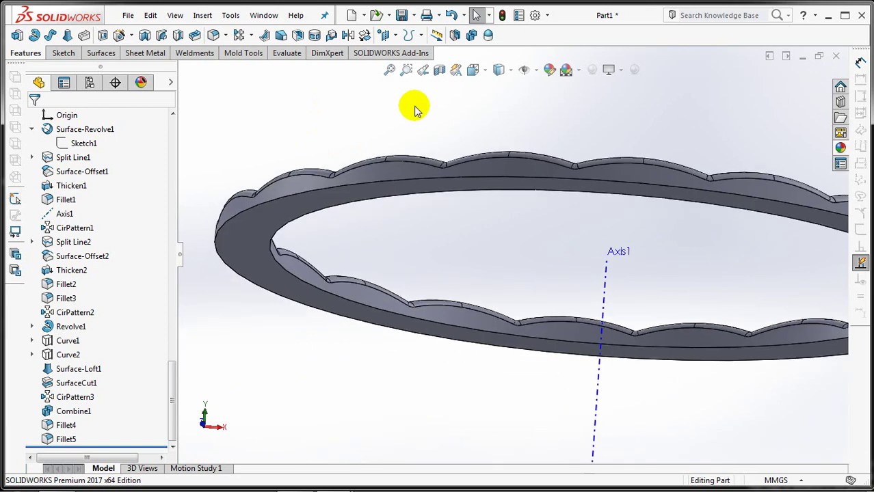
- Shell the ring to a 0.8 mm wall with its flat bottom face removed, then inspect the underside
{"action": "left_click", "coordinate": [297, 35]}
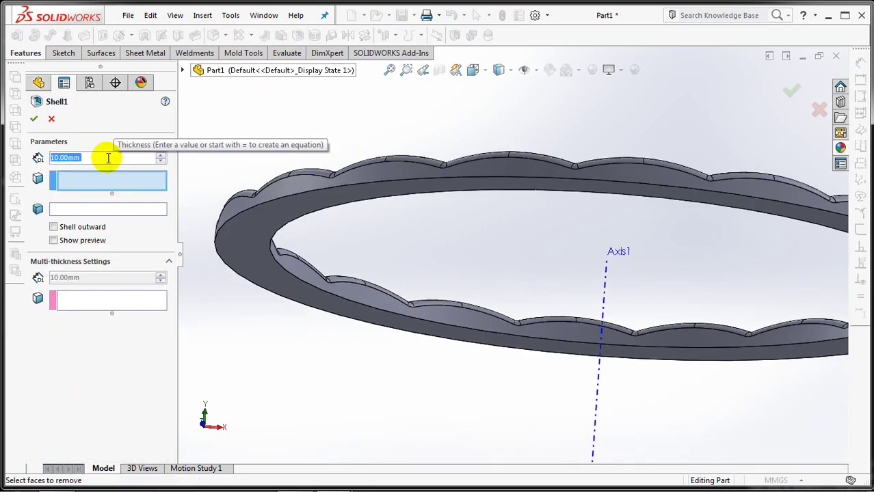
{"action": "type", "text": "0.8"}
{"action": "key", "text": "Tab"}
{"action": "left_click", "coordinate": [241, 247]}
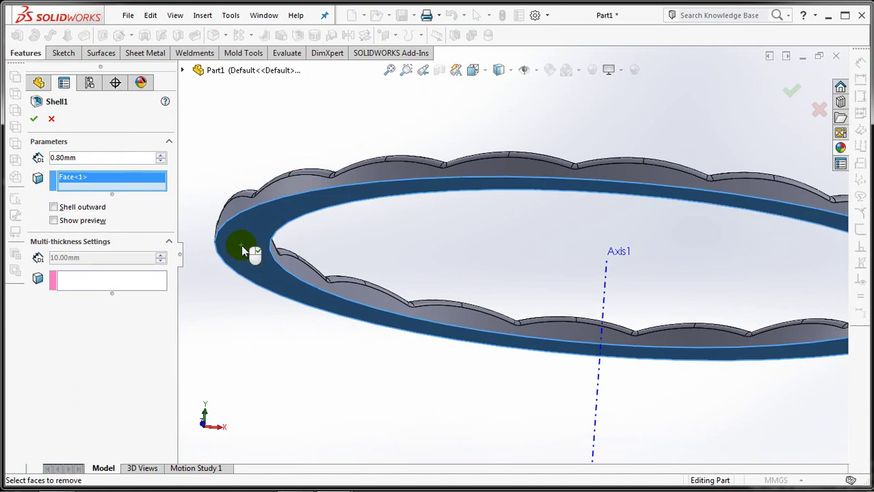
{"action": "left_click", "coordinate": [53, 220]}
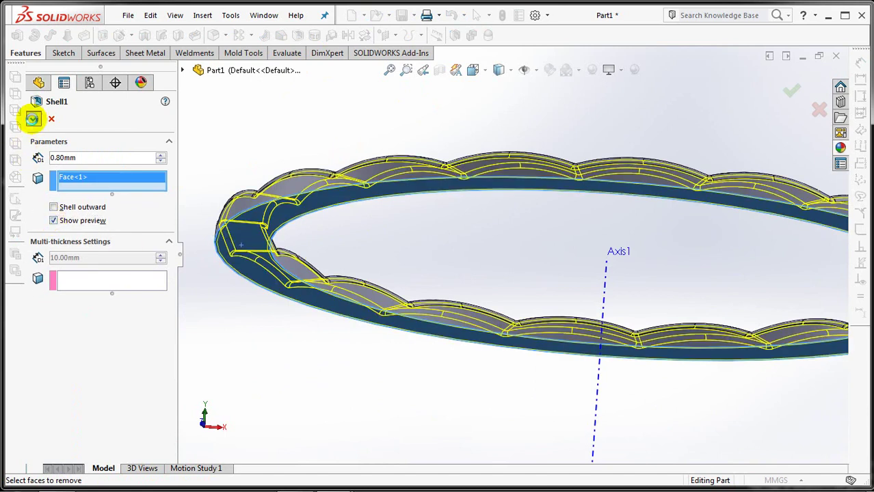
{"action": "left_click", "coordinate": [32, 119]}
{"action": "middle_click_drag", "start_coordinate": [259, 140], "coordinate": [302, 186]}
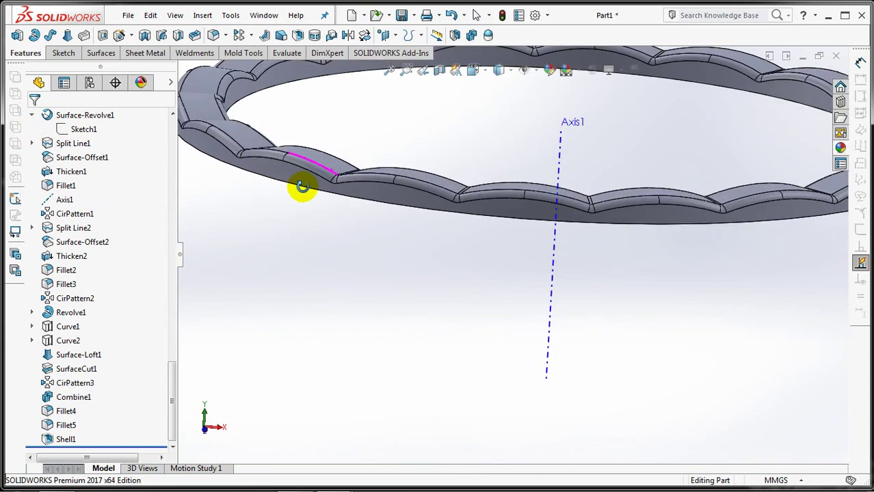
{"action": "mouse_move", "coordinate": [304, 239]}
{"action": "middle_mouse_down"}
{"action": "mouse_move", "coordinate": [370, 244]}
{"action": "mouse_move", "coordinate": [347, 400]}
{"action": "mouse_move", "coordinate": [415, 199]}
{"action": "mouse_move", "coordinate": [361, 307]}
{"action": "mouse_move", "coordinate": [355, 252]}
{"action": "middle_mouse_up"}
{"action": "scroll", "coordinate": [413, 202], "scroll_direction": "up", "scroll_amount": 2}
{"action": "middle_click_drag", "start_coordinate": [353, 356], "coordinate": [370, 283]}
{"action": "scroll", "coordinate": [373, 264], "scroll_direction": "down", "scroll_amount": 3}
{"action": "mouse_move", "coordinate": [375, 241]}
{"action": "middle_mouse_down"}
{"action": "mouse_move", "coordinate": [496, 240]}
{"action": "mouse_move", "coordinate": [538, 223]}
{"action": "middle_mouse_up"}
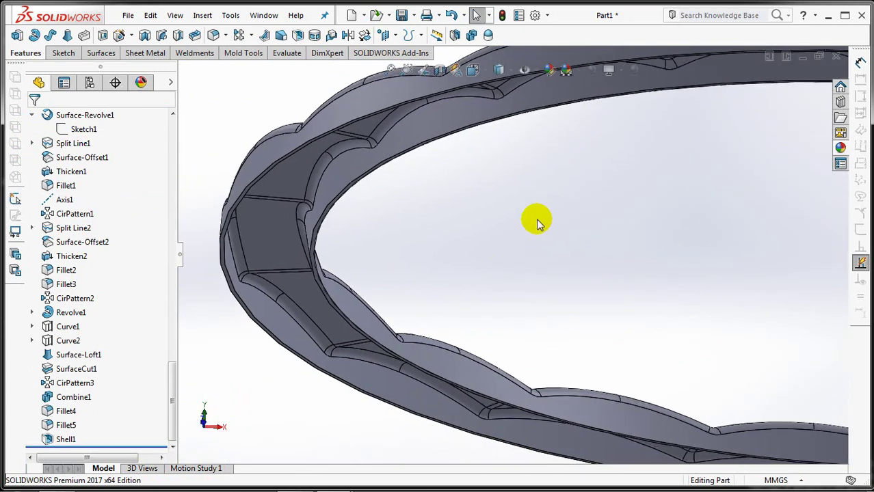
- Offset the ring's inner rim face by 1.00 mm with Move Face
{"action": "left_click", "coordinate": [236, 53]}
{"action": "left_click", "coordinate": [205, 37]}
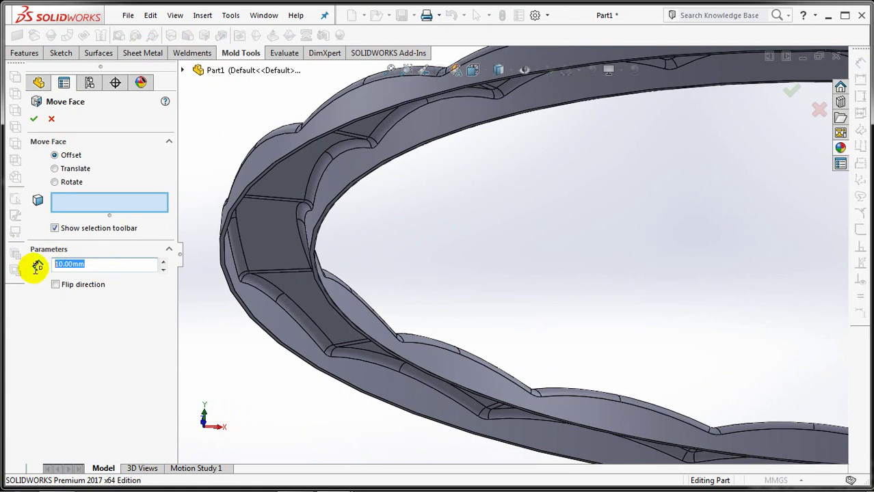
{"action": "type", "text": "1"}
{"action": "scroll", "coordinate": [393, 233], "scroll_direction": "down", "scroll_amount": 3}
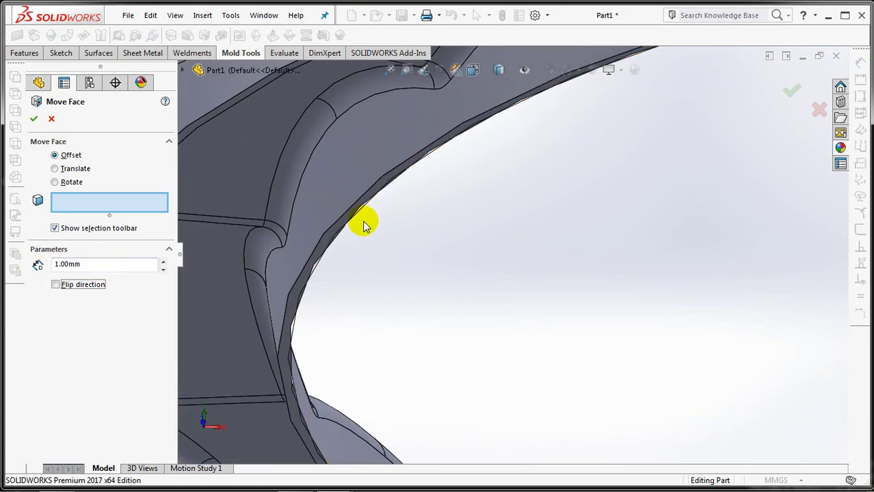
{"action": "scroll", "coordinate": [363, 224], "scroll_direction": "down", "scroll_amount": 2}
{"action": "left_click", "coordinate": [346, 235]}
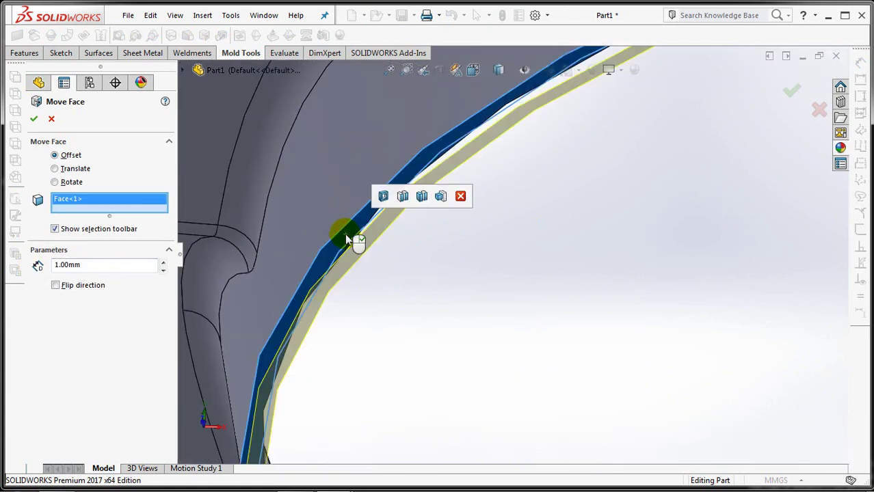
{"action": "left_click", "coordinate": [34, 120]}
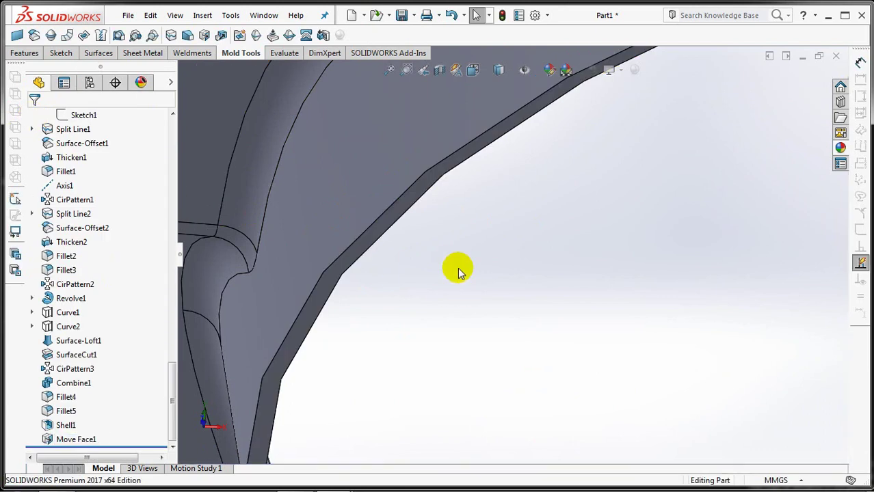
- Round the ring's inner bottom edge with a 1 mm fillet, then return to isometric view
{"action": "left_click", "coordinate": [206, 35]}
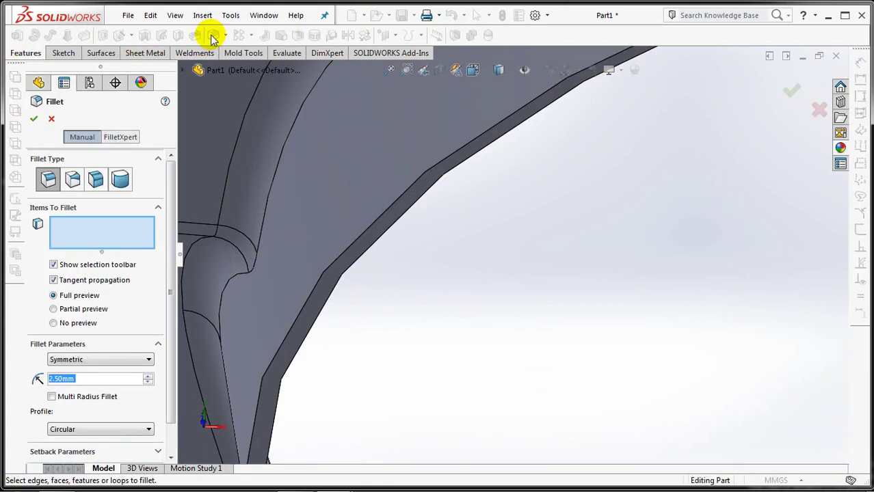
{"action": "type", "text": "1"}
{"action": "key", "text": "Tab"}
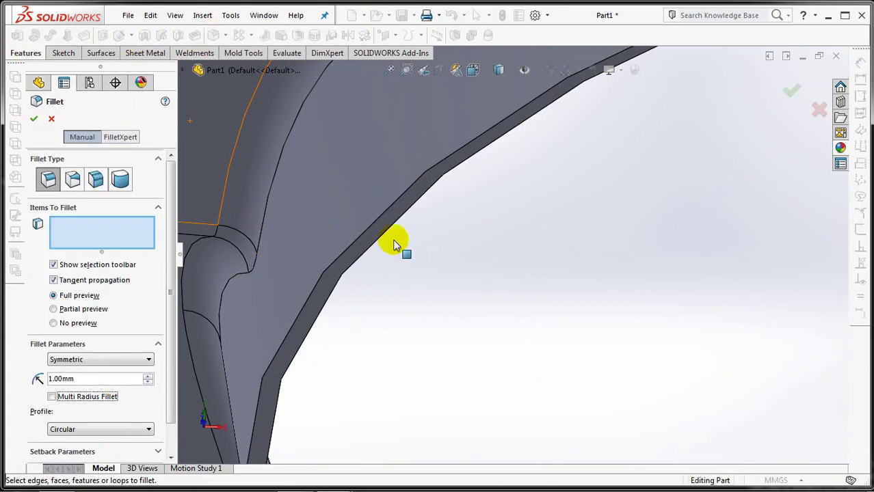
{"action": "left_click", "coordinate": [390, 205]}
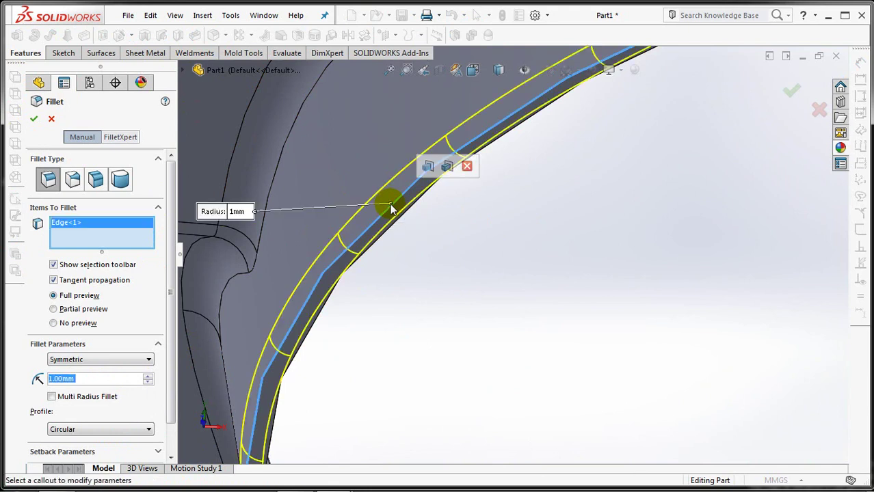
{"action": "scroll", "coordinate": [410, 308], "scroll_direction": "up", "scroll_amount": 5}
{"action": "scroll", "coordinate": [419, 353], "scroll_direction": "up", "scroll_amount": 2}
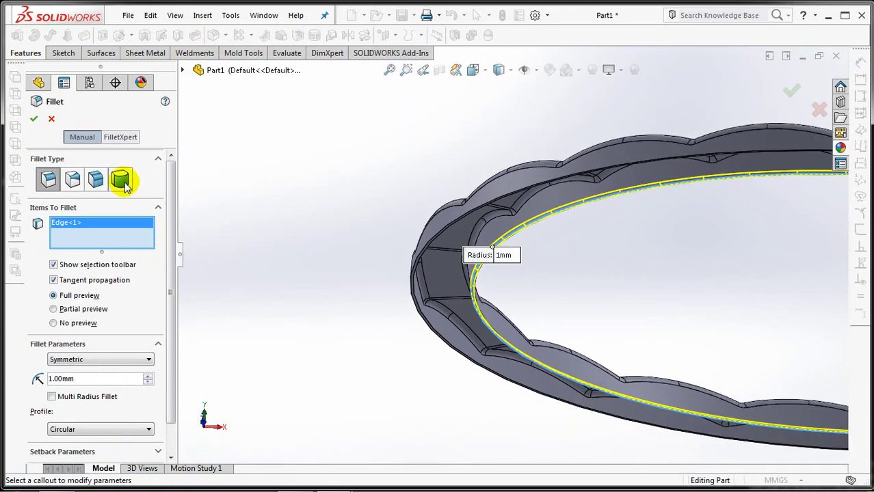
{"action": "mouse_move", "coordinate": [354, 164]}
{"action": "middle_mouse_down"}
{"action": "mouse_move", "coordinate": [343, 212]}
{"action": "mouse_move", "coordinate": [316, 256]}
{"action": "middle_mouse_up"}
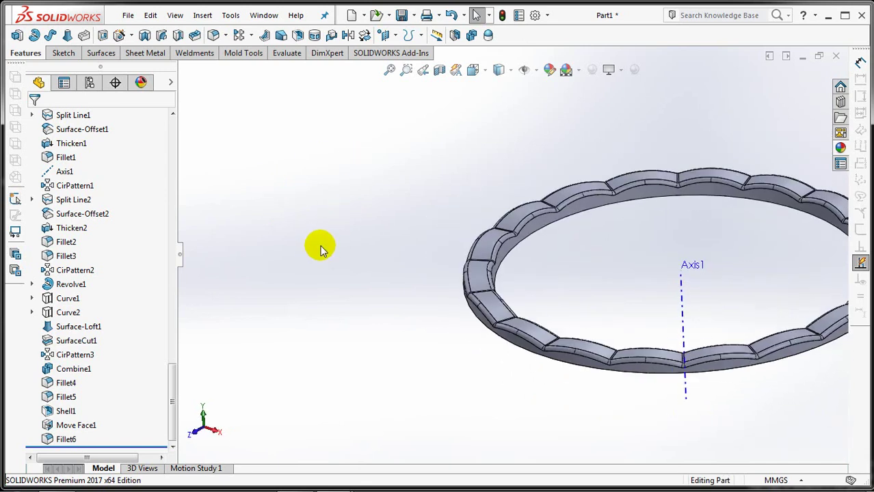
{"action": "key", "text": "ctrl+7"}
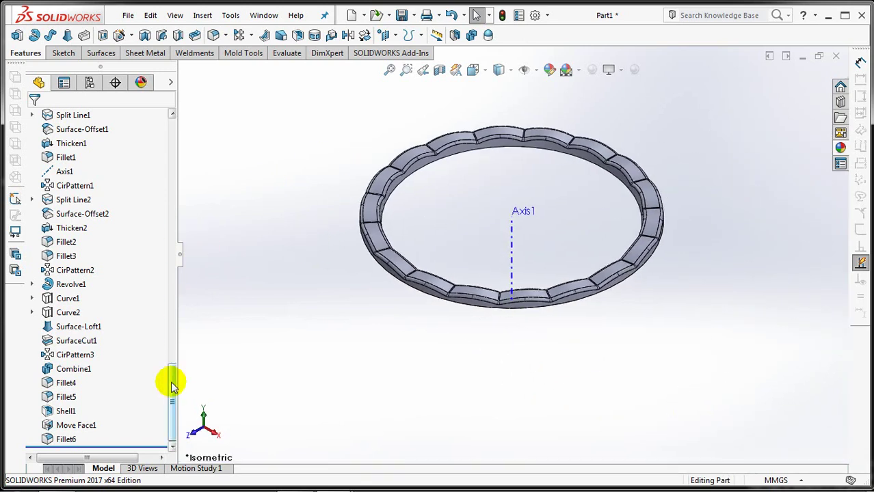
- Hide and then show all 61 solid bodies so the full basket appears
{"action": "left_click_drag", "start_coordinate": [171, 381], "coordinate": [170, 136]}
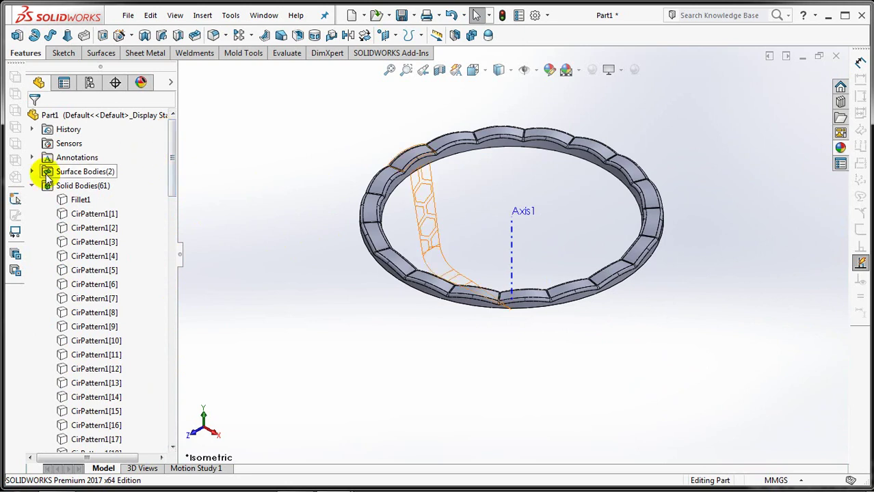
{"action": "right_click", "coordinate": [63, 192]}
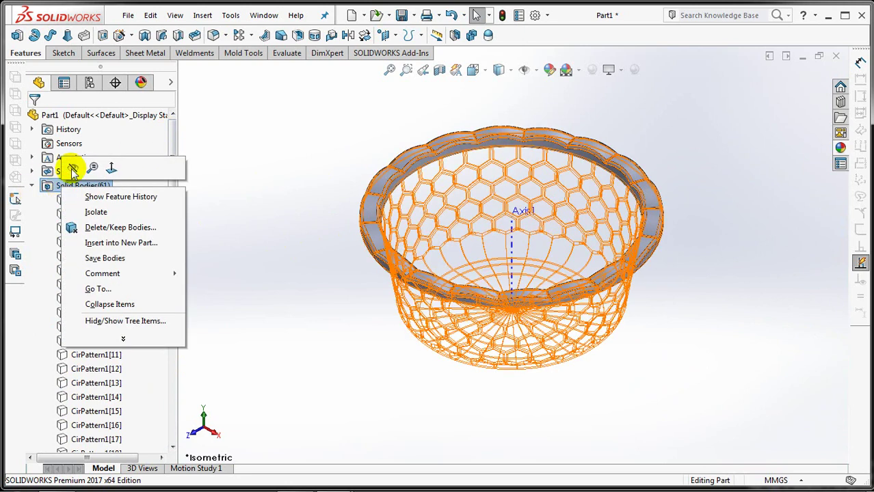
{"action": "left_click", "coordinate": [73, 171]}
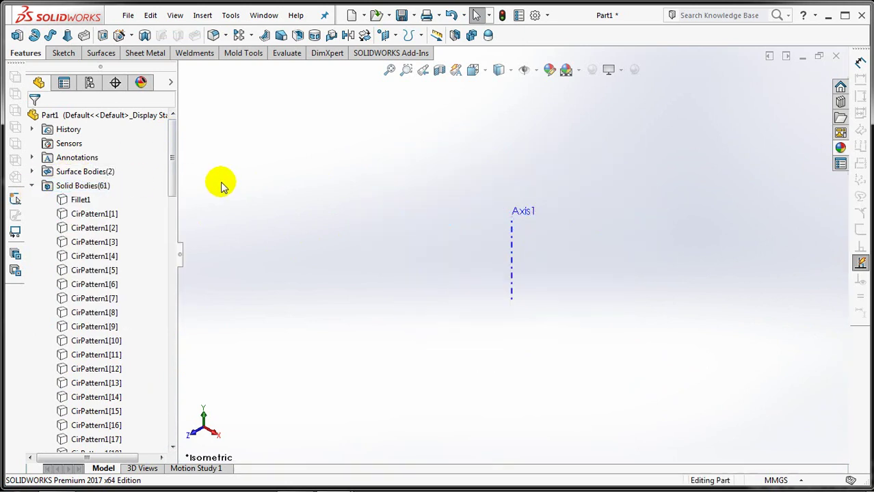
{"action": "right_click", "coordinate": [65, 184]}
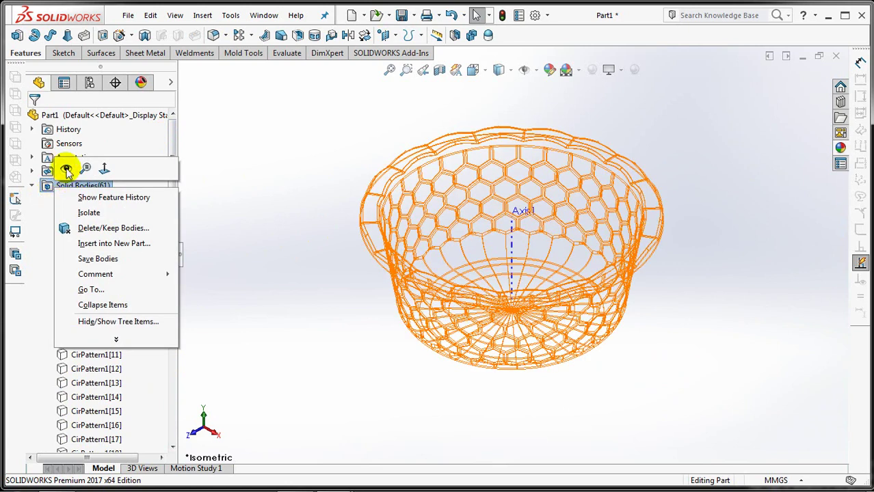
{"action": "left_click", "coordinate": [66, 170]}
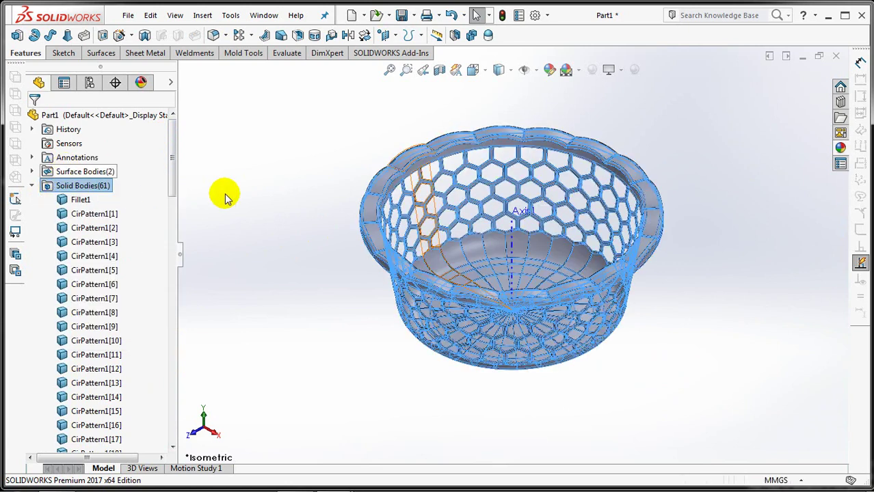
{"action": "left_click", "coordinate": [228, 197]}
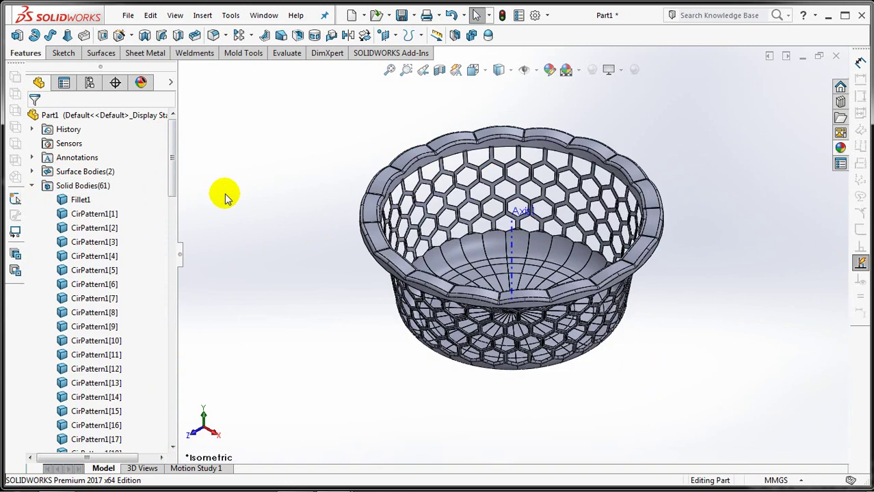
- Collapse the Solid Bodies folder and select Sketch1, the basket's revolve profile
{"action": "left_click", "coordinate": [31, 186]}
{"action": "left_click_drag", "start_coordinate": [172, 194], "coordinate": [173, 221]}
{"action": "left_click", "coordinate": [81, 243]}
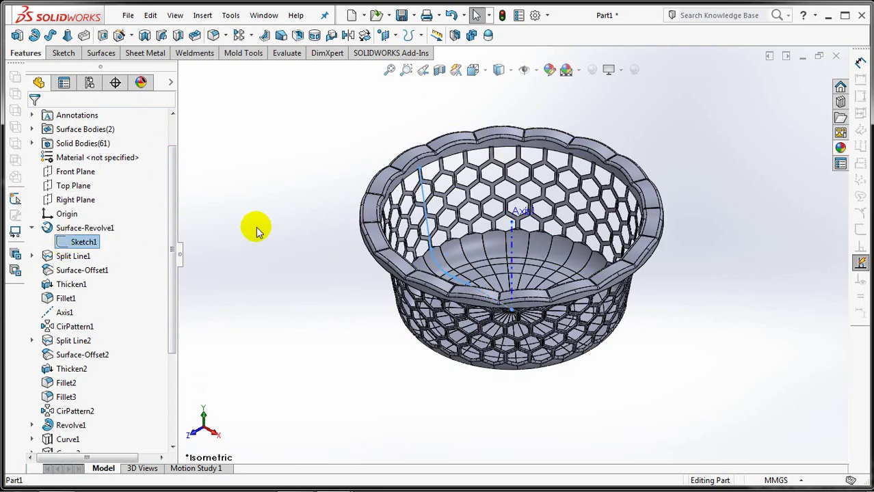
- Revolve Sketch1 360° as a reversed 0.50 mm thin wall merged into the basket
{"action": "left_click", "coordinate": [33, 36]}
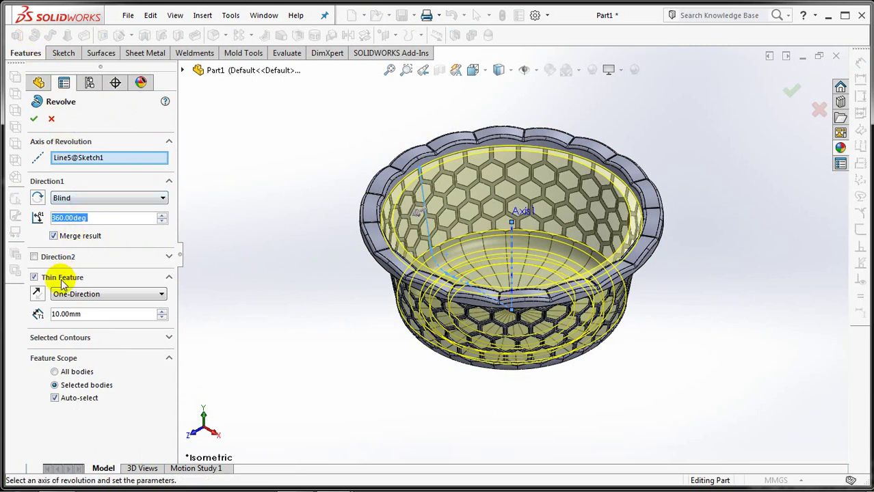
{"action": "left_click", "coordinate": [37, 294]}
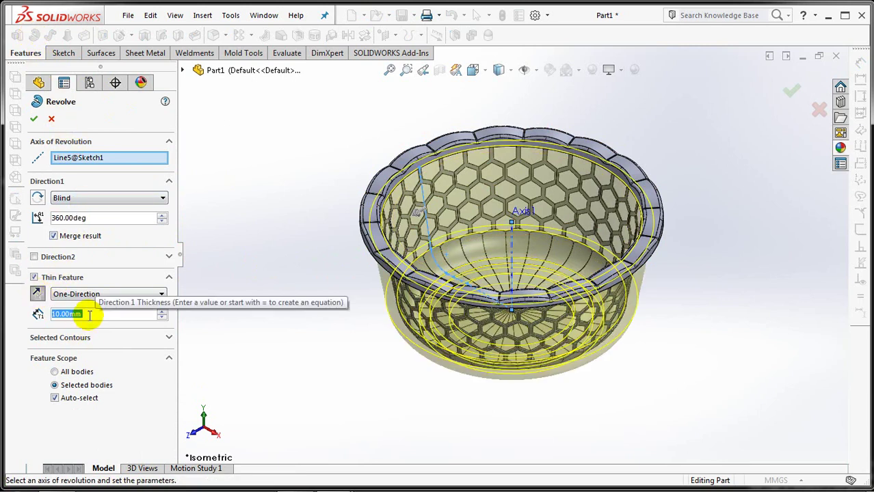
{"action": "type", "text": "0.5"}
{"action": "key", "text": "Return"}
{"action": "middle_click_drag", "start_coordinate": [354, 354], "coordinate": [397, 263]}
{"action": "scroll", "coordinate": [410, 205], "scroll_direction": "down", "scroll_amount": 2}
{"action": "scroll", "coordinate": [431, 192], "scroll_direction": "down", "scroll_amount": 2}
{"action": "scroll", "coordinate": [424, 212], "scroll_direction": "down", "scroll_amount": 2}
{"action": "scroll", "coordinate": [413, 188], "scroll_direction": "down", "scroll_amount": 2}
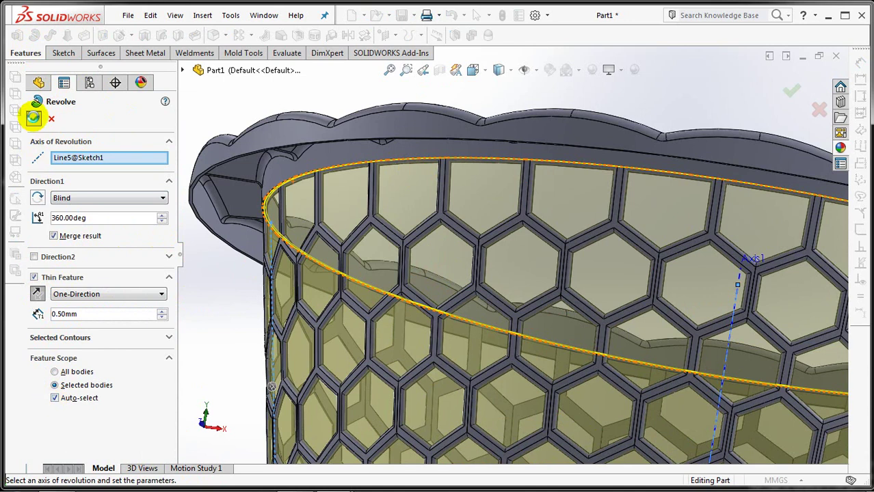
{"action": "left_click", "coordinate": [33, 117]}
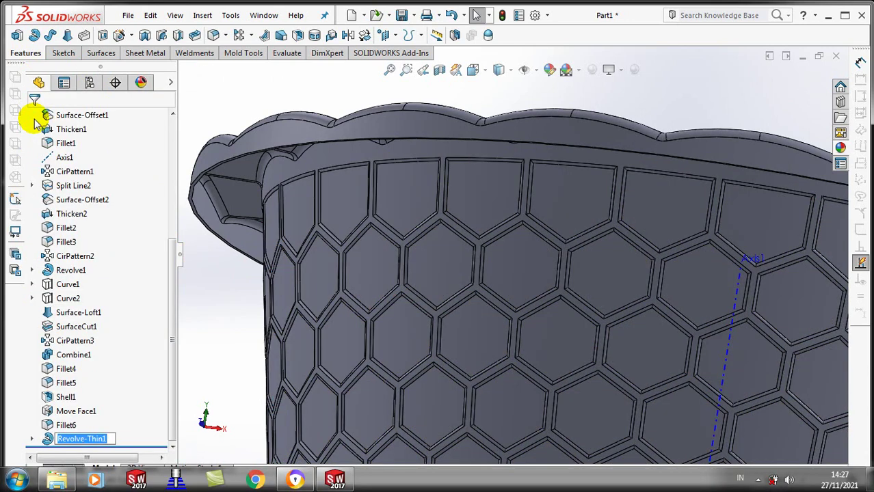
- Confirm the Solid Bodies folder now holds one body and orbit the basket to view its bottom
{"action": "left_click_drag", "start_coordinate": [173, 260], "coordinate": [171, 136]}
{"action": "left_click", "coordinate": [34, 186]}
{"action": "left_click", "coordinate": [34, 186]}
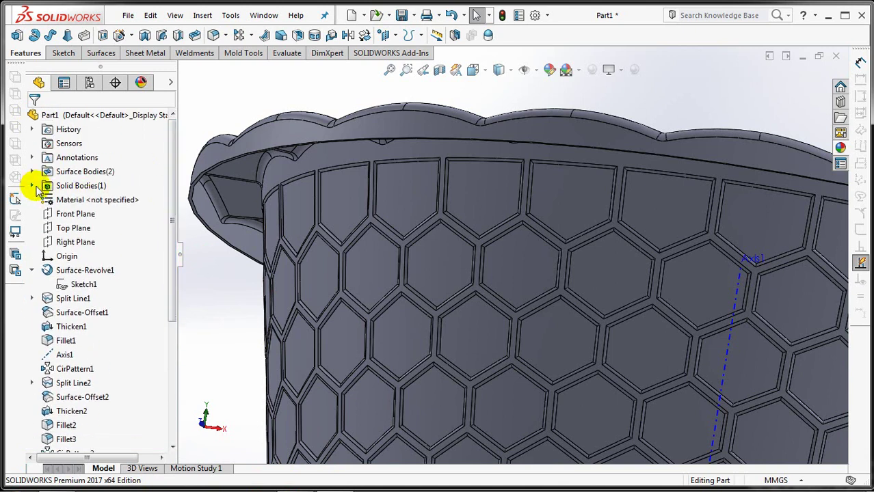
{"action": "scroll", "coordinate": [469, 194], "scroll_direction": "up", "scroll_amount": 2}
{"action": "scroll", "coordinate": [452, 244], "scroll_direction": "up", "scroll_amount": 4}
{"action": "mouse_move", "coordinate": [445, 279]}
{"action": "middle_mouse_down"}
{"action": "mouse_move", "coordinate": [400, 311]}
{"action": "mouse_move", "coordinate": [369, 268]}
{"action": "mouse_move", "coordinate": [354, 341]}
{"action": "mouse_move", "coordinate": [363, 130]}
{"action": "middle_mouse_up"}
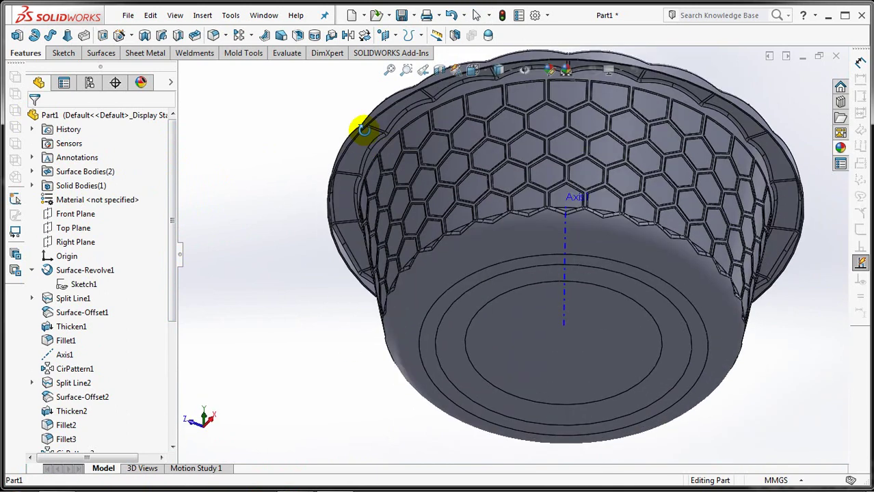
{"action": "left_click", "coordinate": [555, 200]}
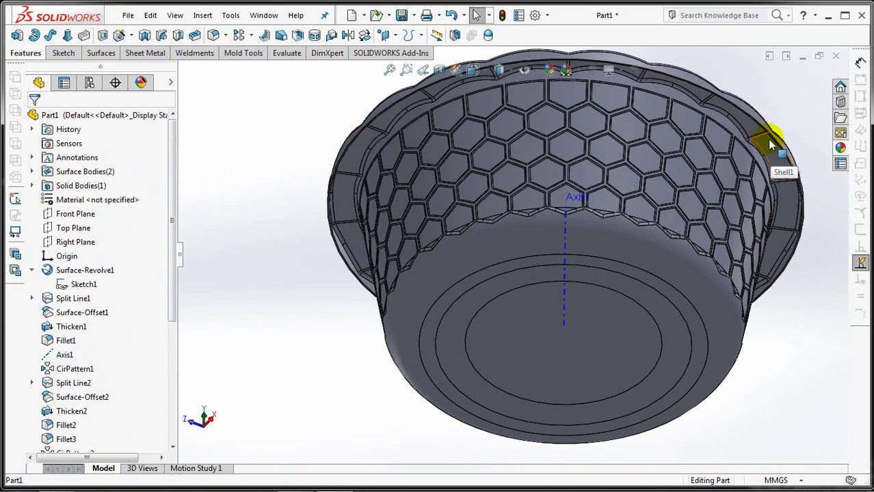
{"action": "middle_click_drag", "start_coordinate": [770, 145], "coordinate": [723, 164], "text": "ctrl"}
- Assign PP Film from SOLIDWORKS Materials > Plastics to the basket part
{"action": "right_click", "coordinate": [56, 199]}
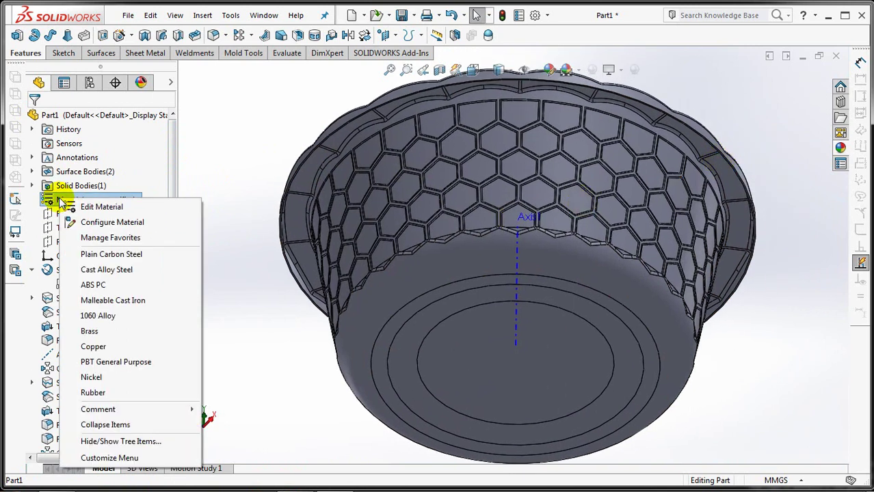
{"action": "left_click", "coordinate": [96, 209]}
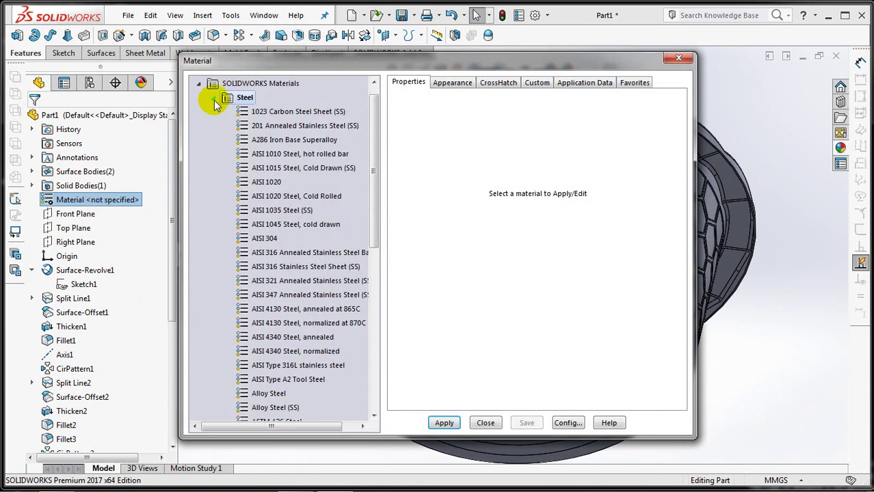
{"action": "left_click", "coordinate": [214, 99]}
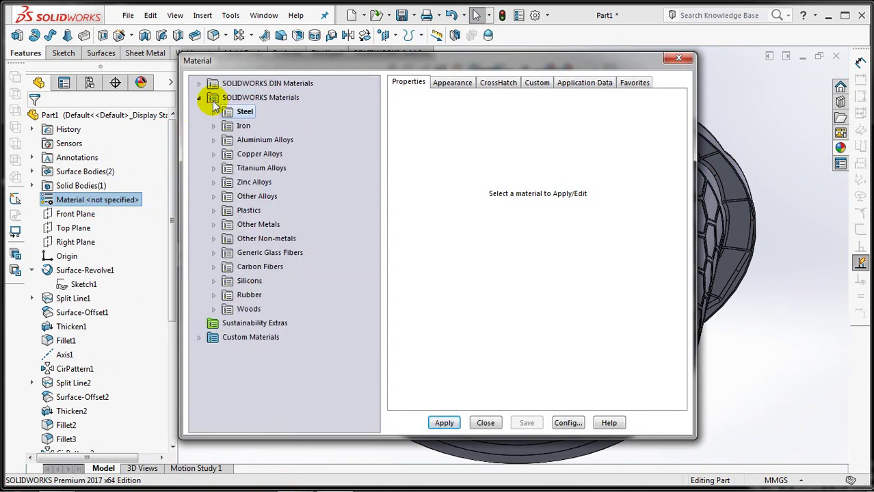
{"action": "left_click", "coordinate": [212, 210]}
{"action": "left_click_drag", "start_coordinate": [370, 243], "coordinate": [371, 331]}
{"action": "left_click", "coordinate": [263, 323]}
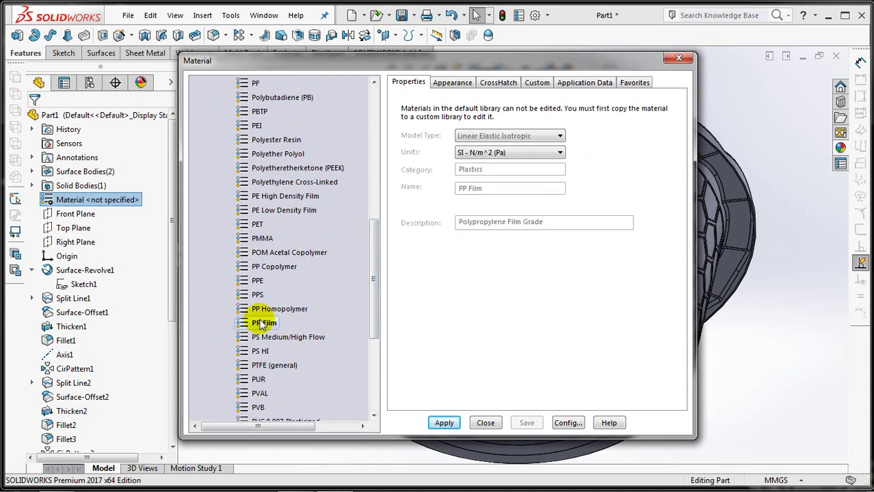
{"action": "left_click", "coordinate": [443, 423]}
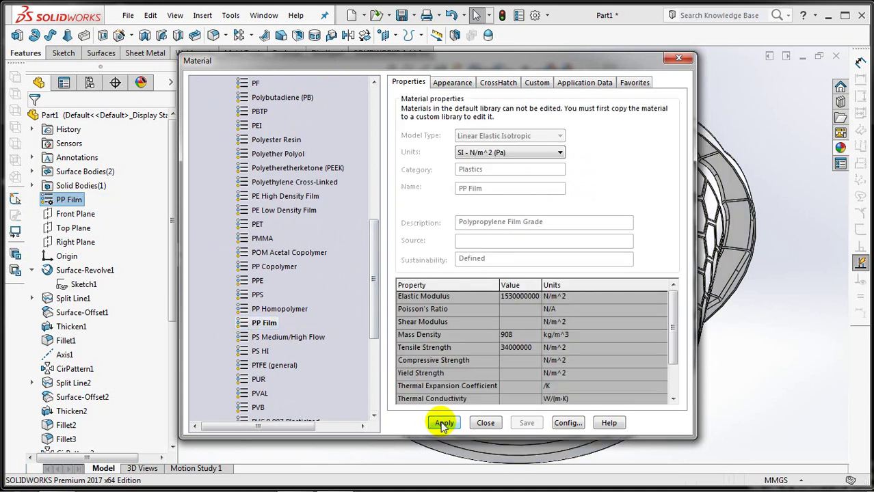
{"action": "left_click", "coordinate": [486, 423]}
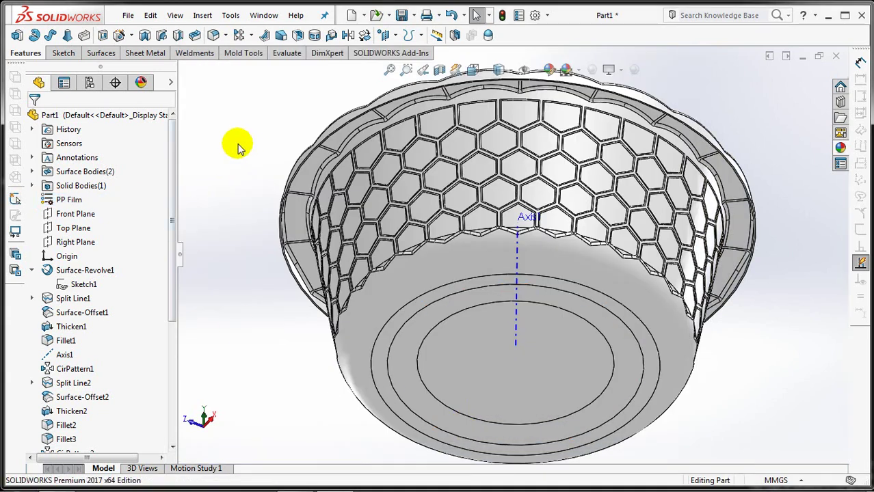
- Check the mass properties: 79.17 grams and 87187.23 cubic millimetres
{"action": "left_click", "coordinate": [287, 53]}
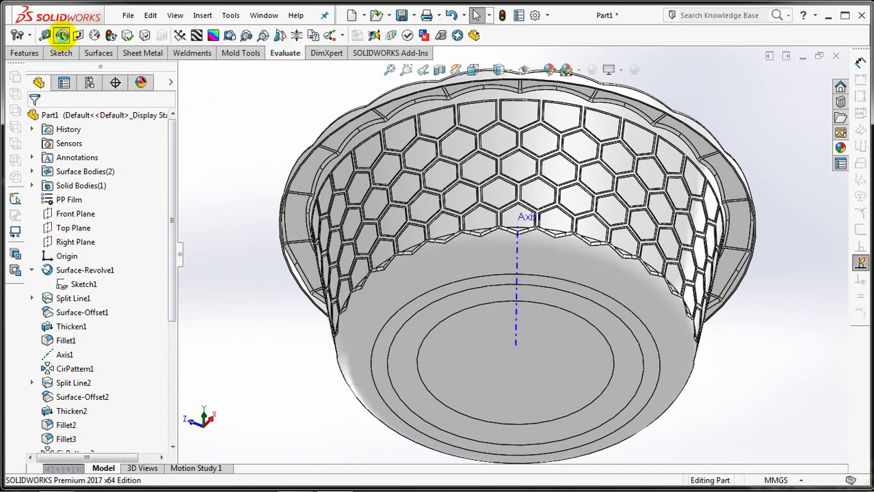
{"action": "left_click", "coordinate": [59, 35]}
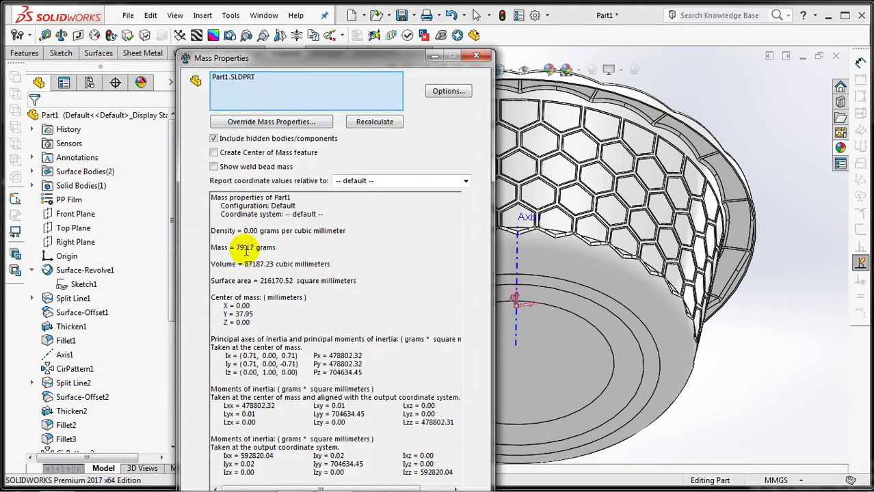
{"action": "left_click", "coordinate": [477, 56]}
- Orbit the finished basket to view its rim from above
{"action": "left_click", "coordinate": [576, 220]}
{"action": "left_click", "coordinate": [270, 126]}
{"action": "mouse_move", "coordinate": [270, 126]}
{"action": "middle_mouse_down"}
{"action": "mouse_move", "coordinate": [293, 156]}
{"action": "mouse_move", "coordinate": [280, 262]}
{"action": "mouse_move", "coordinate": [251, 333]}
{"action": "middle_mouse_up"}
{"action": "middle_click_drag", "start_coordinate": [251, 325], "coordinate": [261, 304]}
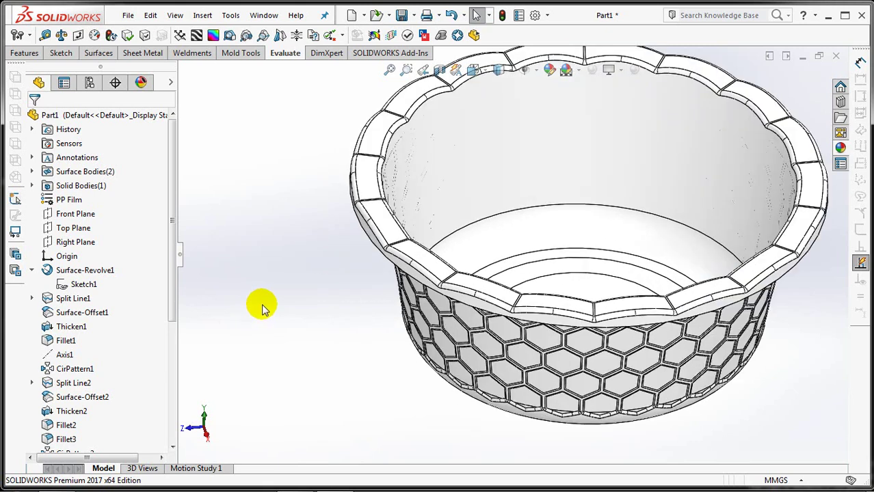